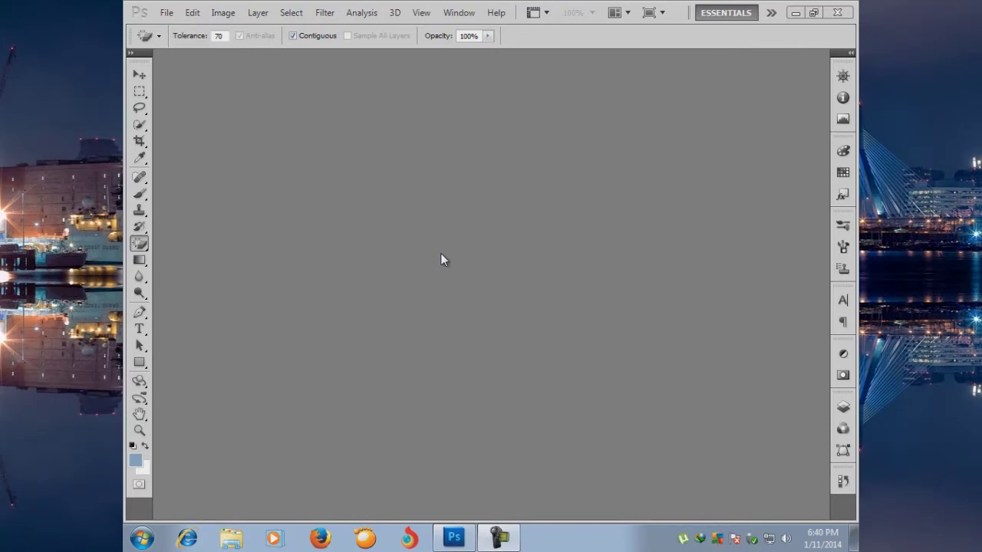
Select the Gradient tool in the Tools panel, with Normal mode at 100% opacity
left_click(139, 261)
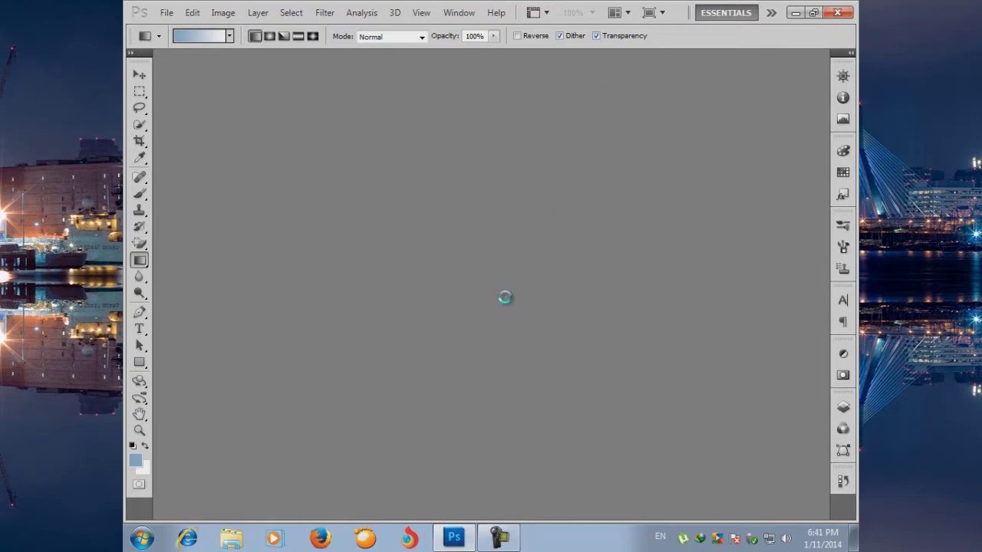
Create a Default Photoshop Size document (7 × 5 in, 72 ppi), docked and shown full screen
key("ctrl+n")
left_click(461, 199)
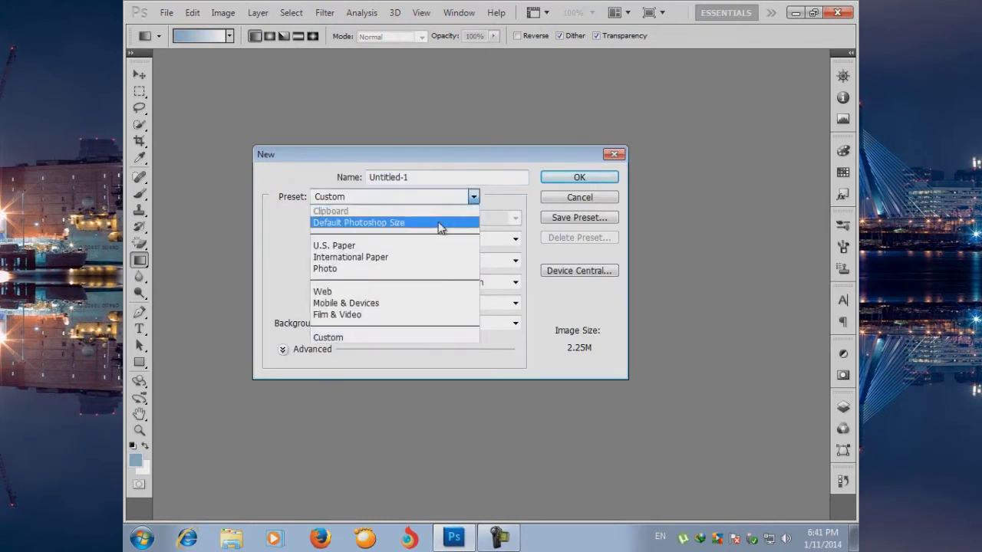
left_click(441, 223)
left_click(579, 177)
left_click_drag(396, 58, 412, 57)
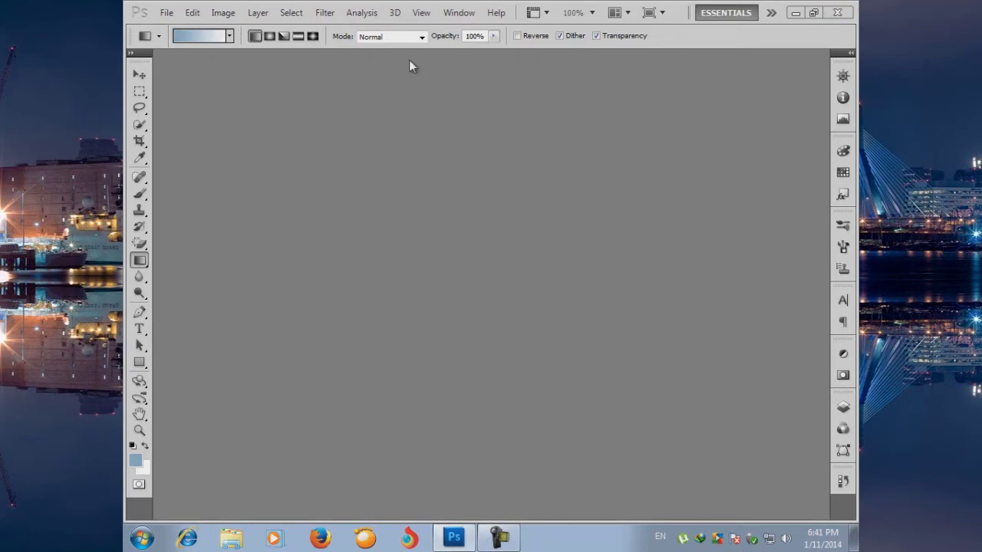
key("f")
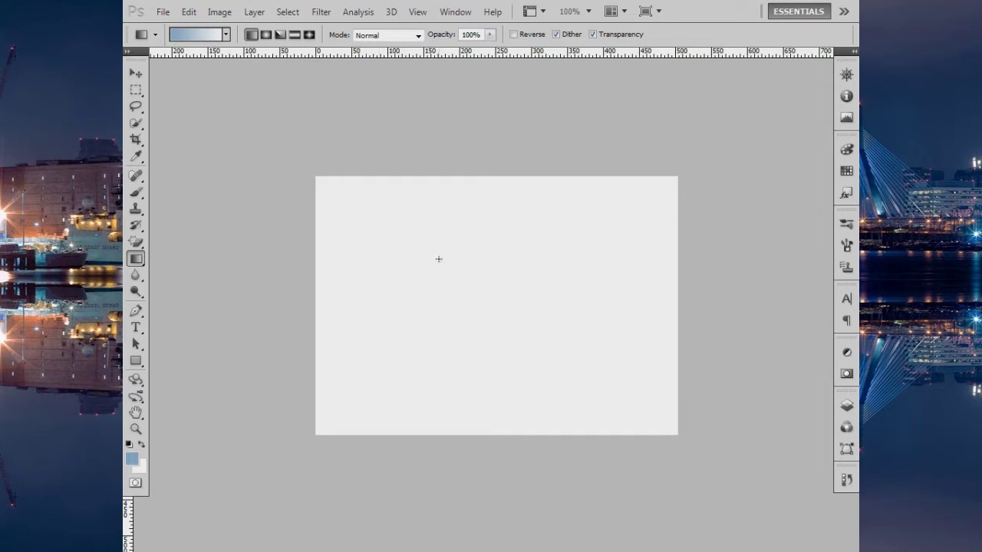
left_click(137, 243)
right_click(137, 243)
left_click(201, 252)
right_click(476, 287)
left_click_drag(506, 315, 553, 315)
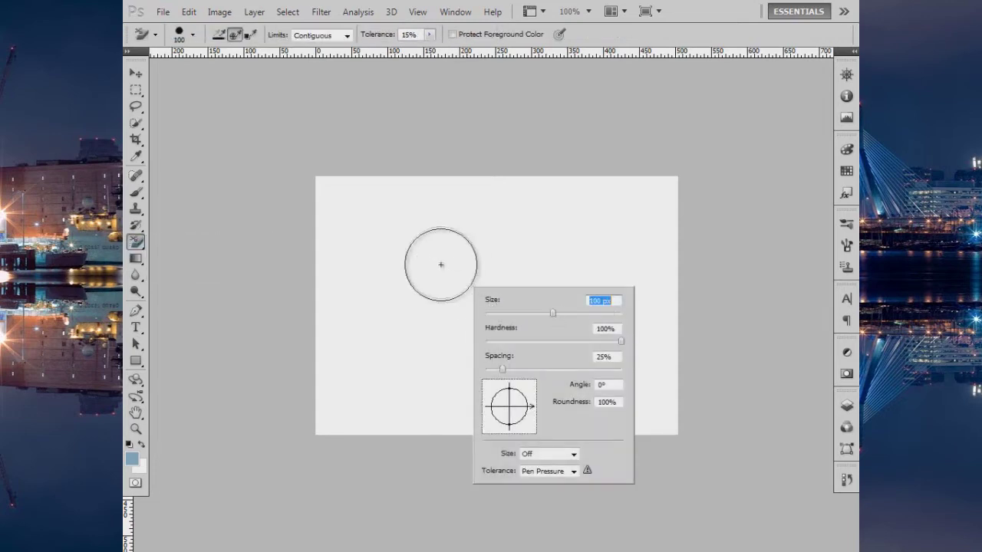
left_click(137, 261)
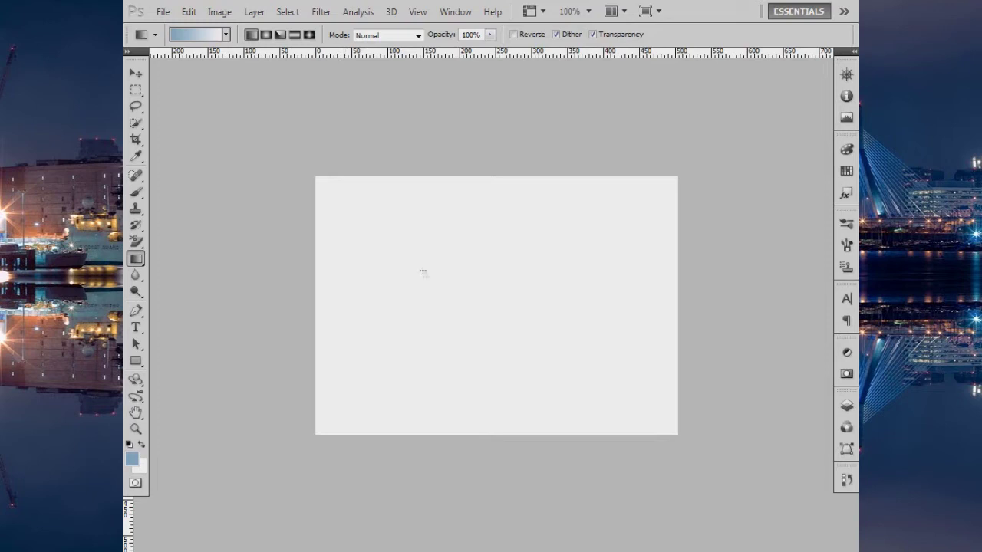
left_click_drag(352, 209, 667, 427)
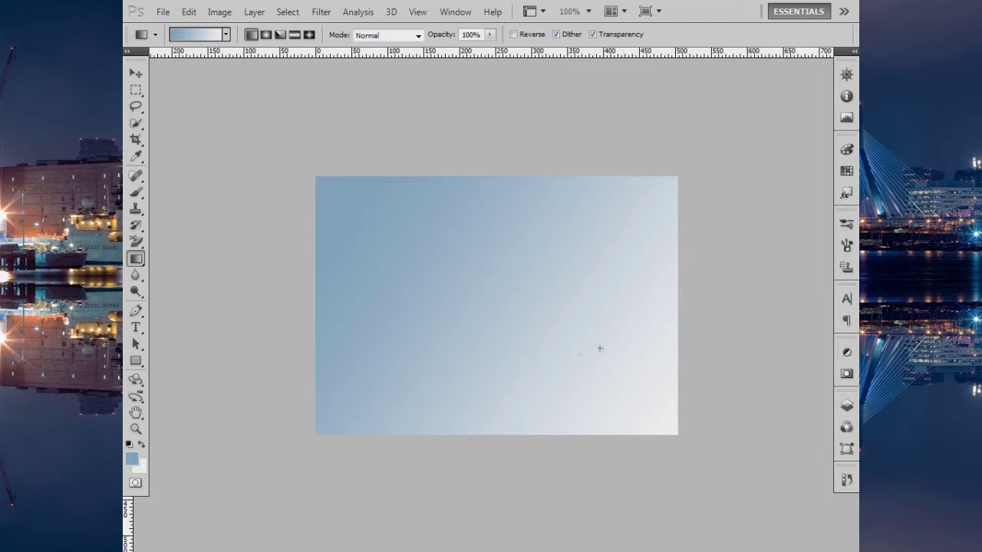
key("ctrl+z")
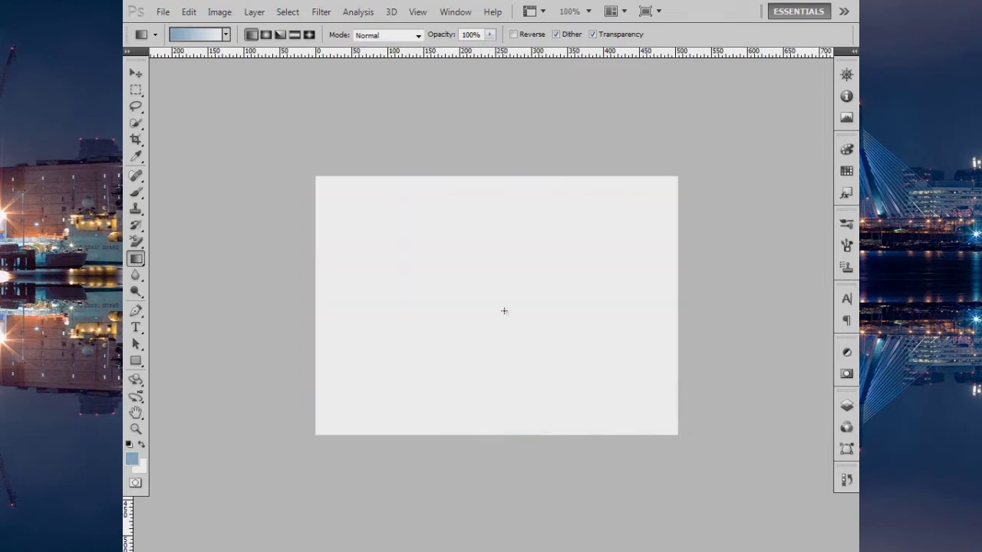
Set the foreground to pure red and drag a diagonal red-to-white gradient from bottom-right to top-left
left_click(132, 459)
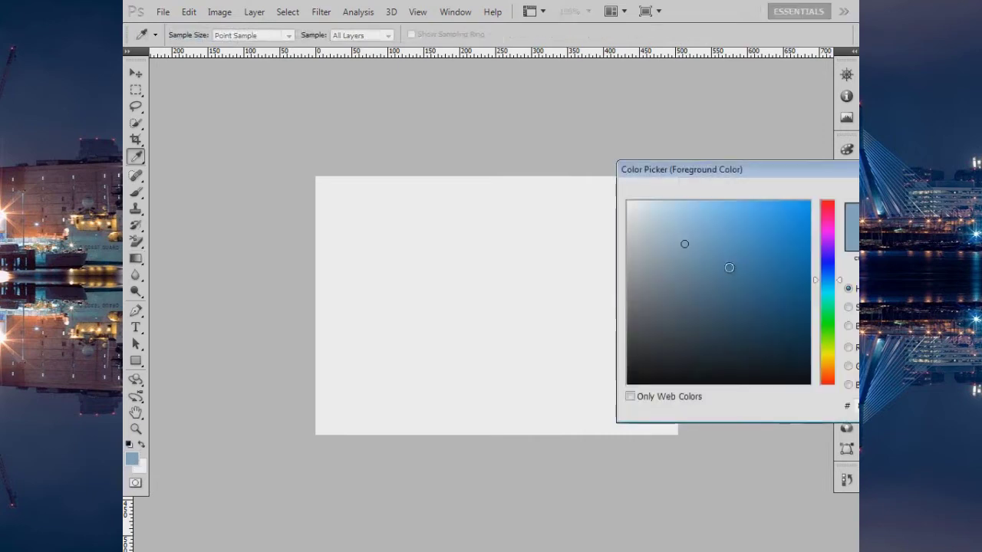
left_click_drag(762, 172, 563, 196)
left_click(628, 244)
mouse_move(572, 240)
left_mouse_down()
mouse_move(590, 254)
mouse_move(592, 235)
mouse_move(605, 252)
mouse_move(651, 200)
left_mouse_up()
left_click(733, 218)
key("g")
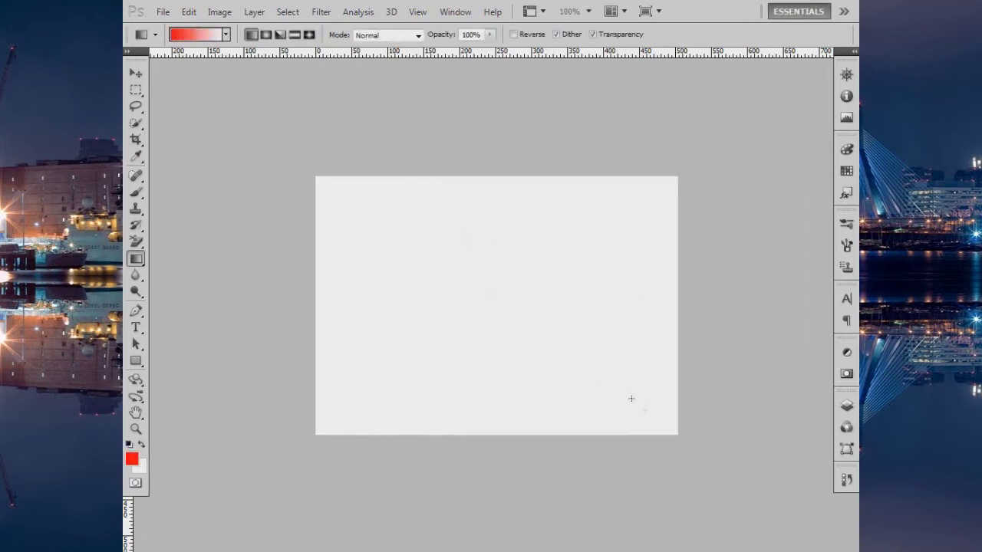
mouse_move(674, 433)
left_mouse_down()
mouse_move(362, 232)
mouse_move(316, 176)
left_mouse_up()
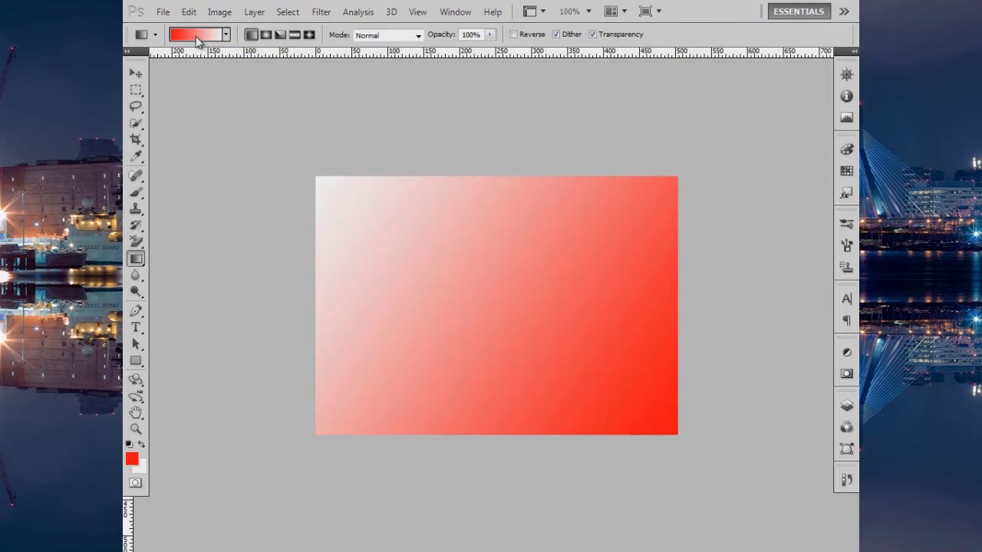
left_click(195, 36)
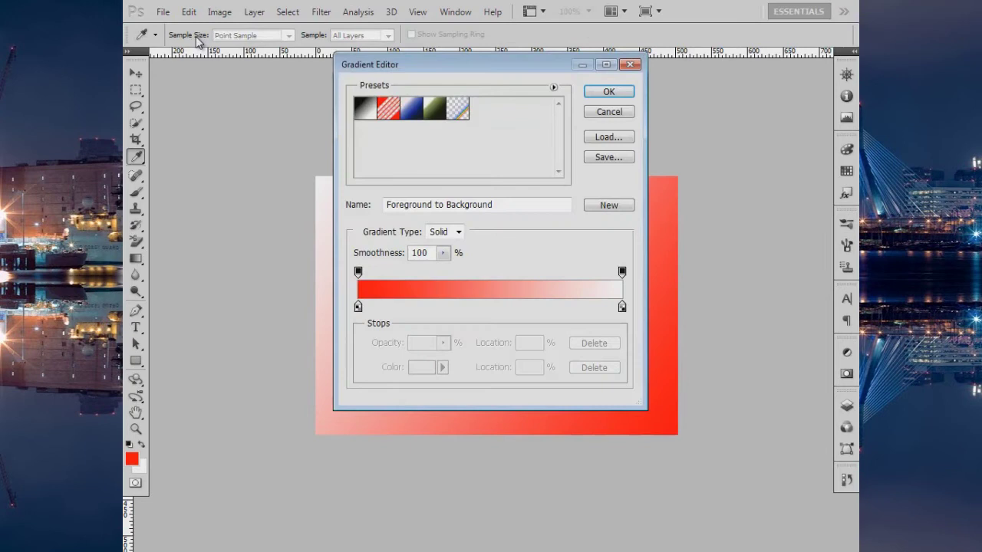
left_click_drag(428, 66, 431, 110)
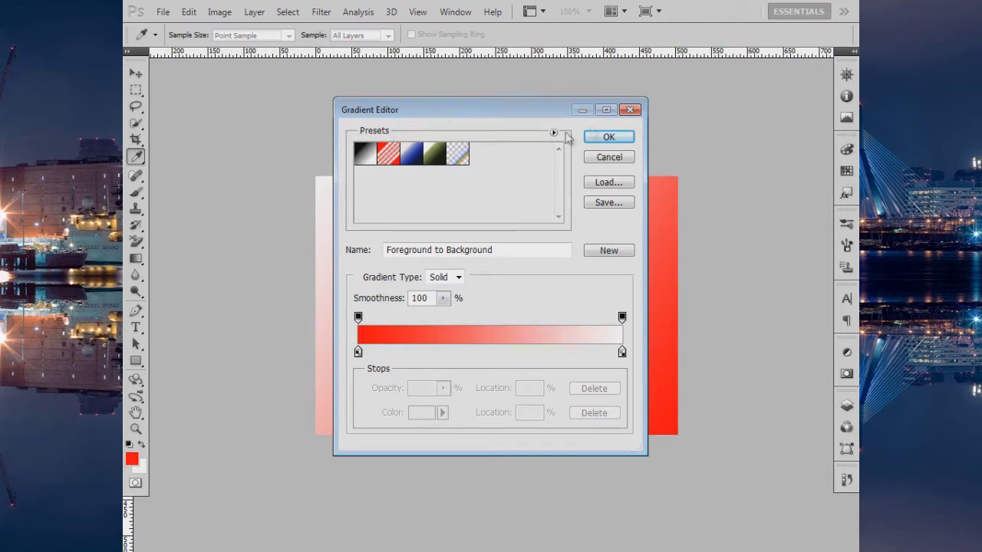
left_click(629, 111)
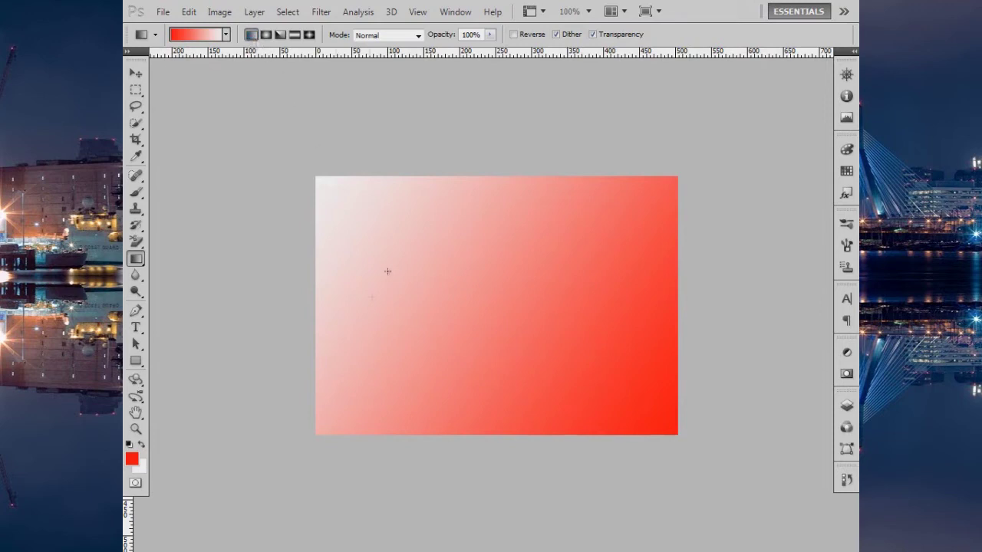
Redraw a red-to-white gradient horizontally from left to right, then briefly view the Gradient Editor
mouse_move(316, 308)
left_mouse_down()
mouse_move(630, 317)
mouse_move(679, 306)
left_mouse_up()
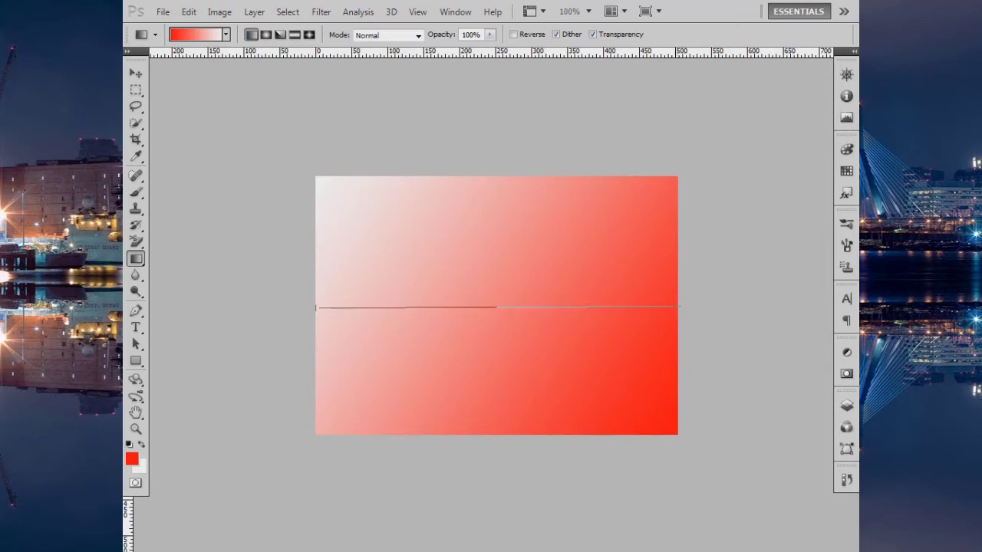
left_click_drag(679, 307, 677, 307)
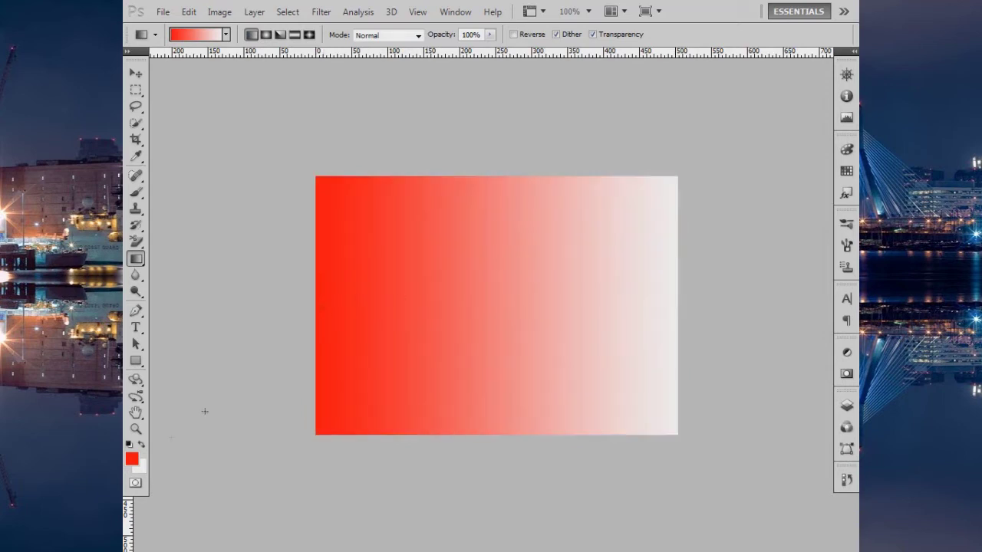
left_click(189, 35)
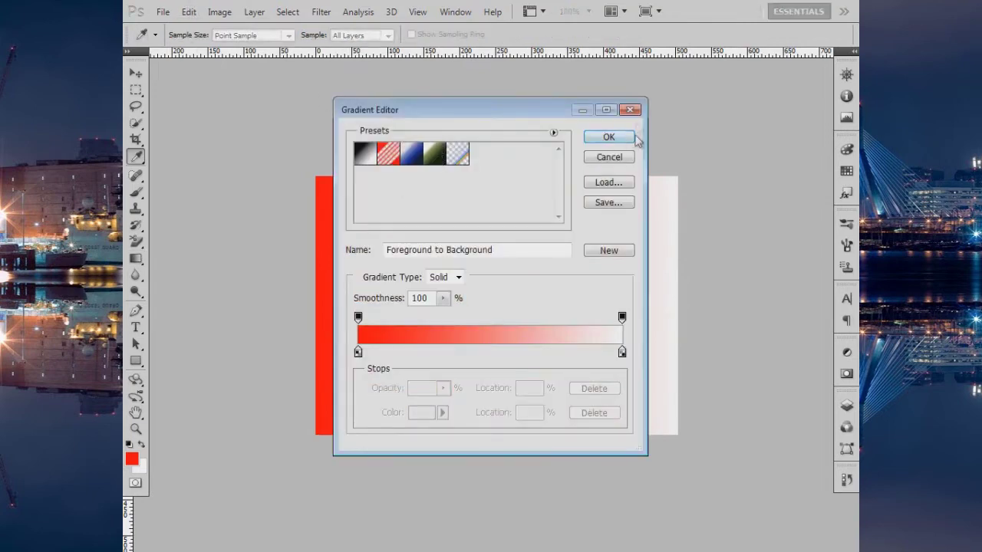
left_click(632, 110)
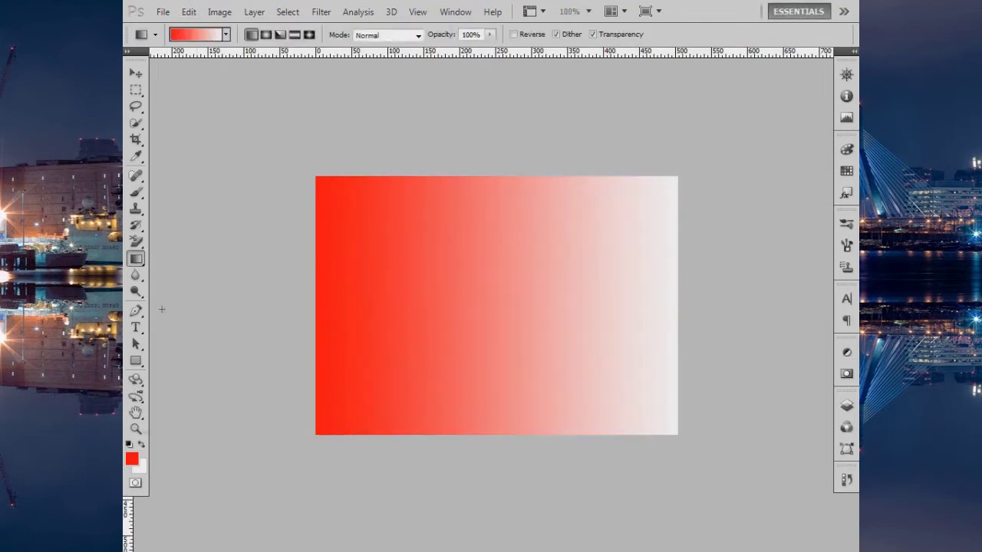
Make the foreground green, draw a left-to-right green-to-white gradient, then view the Gradient Editor
left_click(132, 458)
left_click(626, 349)
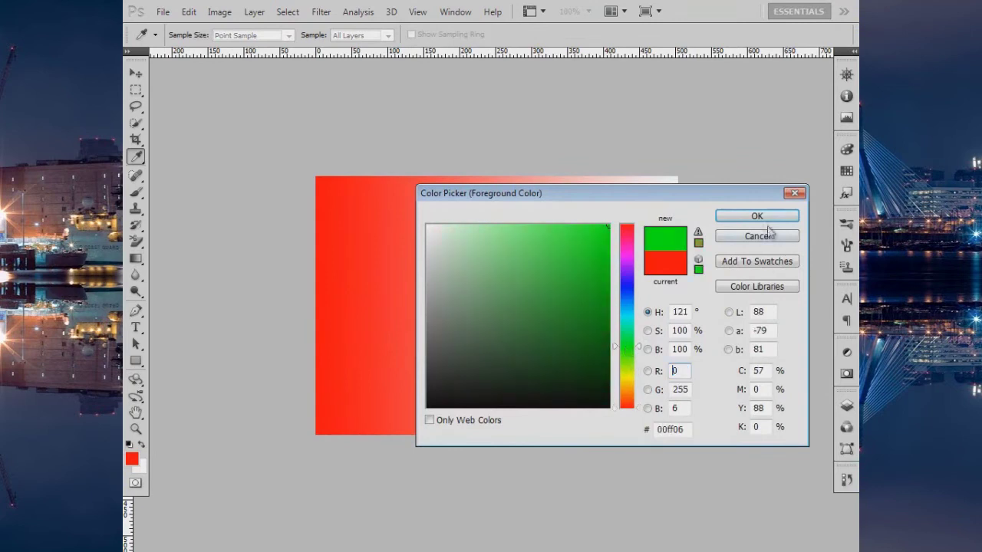
left_click(757, 216)
left_click_drag(313, 305, 677, 307)
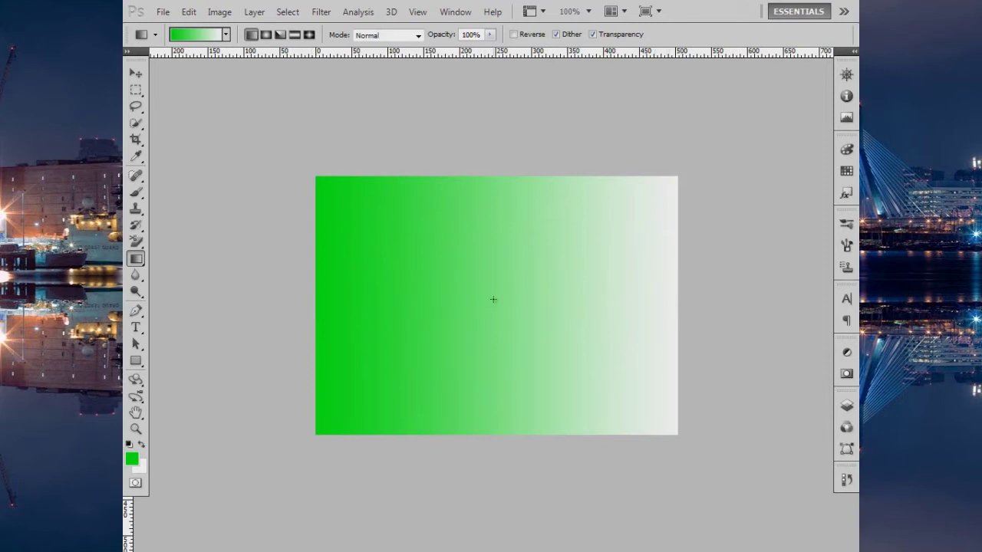
left_click(198, 35)
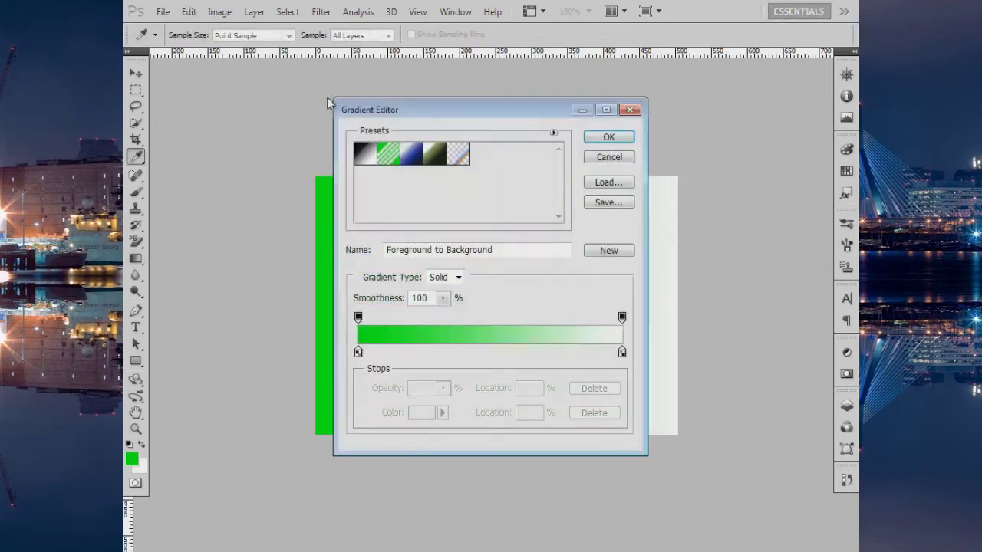
left_click(622, 159)
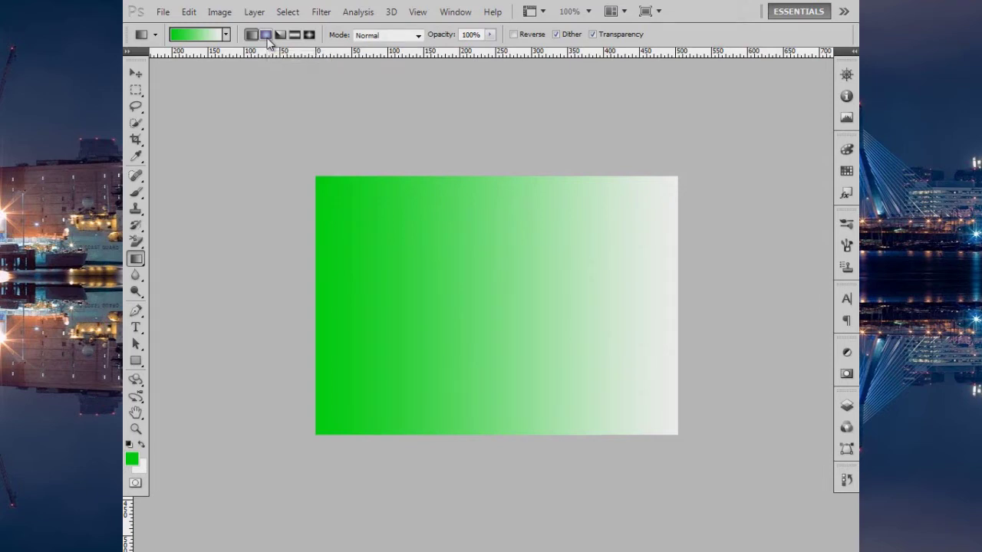
Draw a Radial gradient from the canvas centre outward, green fading to white near the edges
left_click(267, 38)
left_click_drag(493, 296, 667, 296)
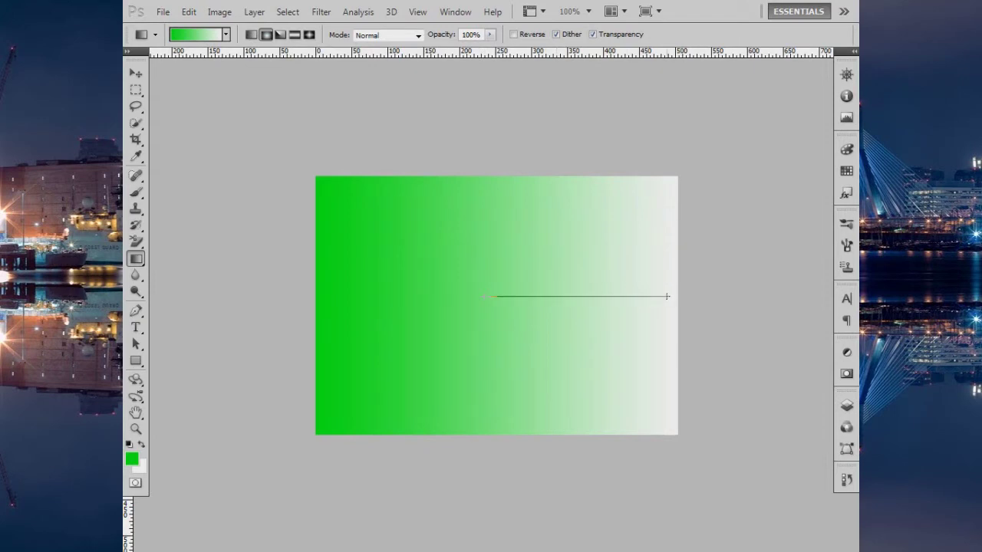
left_click_drag(665, 296, 666, 295)
left_click_drag(666, 296, 666, 296)
left_click_drag(490, 303, 668, 303)
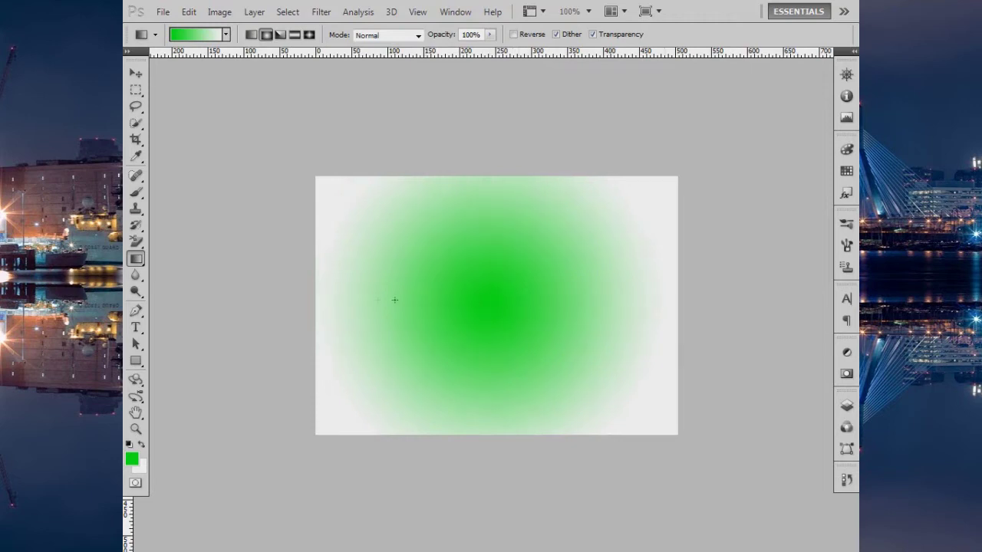
left_click_drag(344, 404, 486, 274)
mouse_move(486, 274)
left_mouse_down()
mouse_move(232, 402)
mouse_move(452, 326)
mouse_move(537, 305)
mouse_move(583, 307)
mouse_move(552, 362)
mouse_move(394, 299)
mouse_move(583, 276)
mouse_move(575, 303)
mouse_move(616, 318)
left_mouse_up()
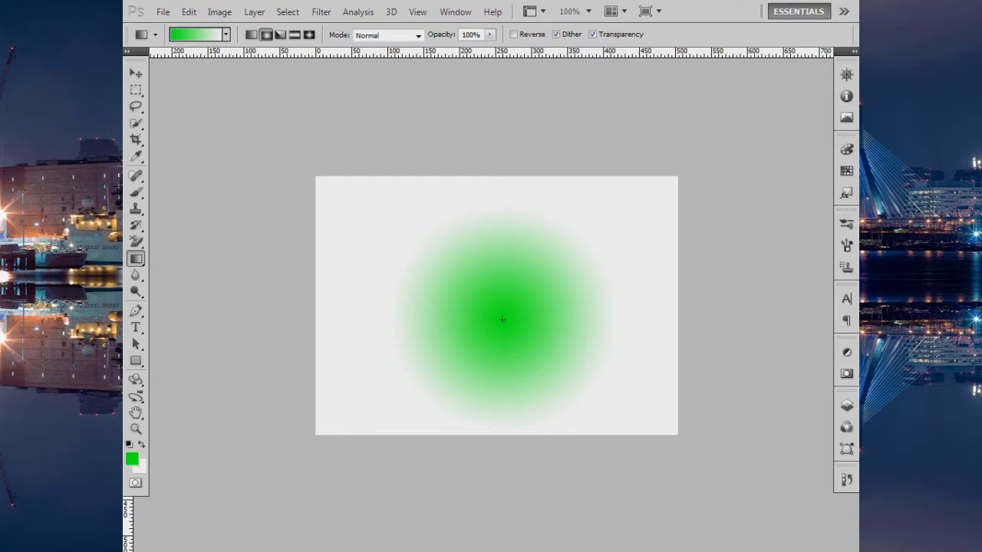
left_click_drag(502, 319, 676, 318)
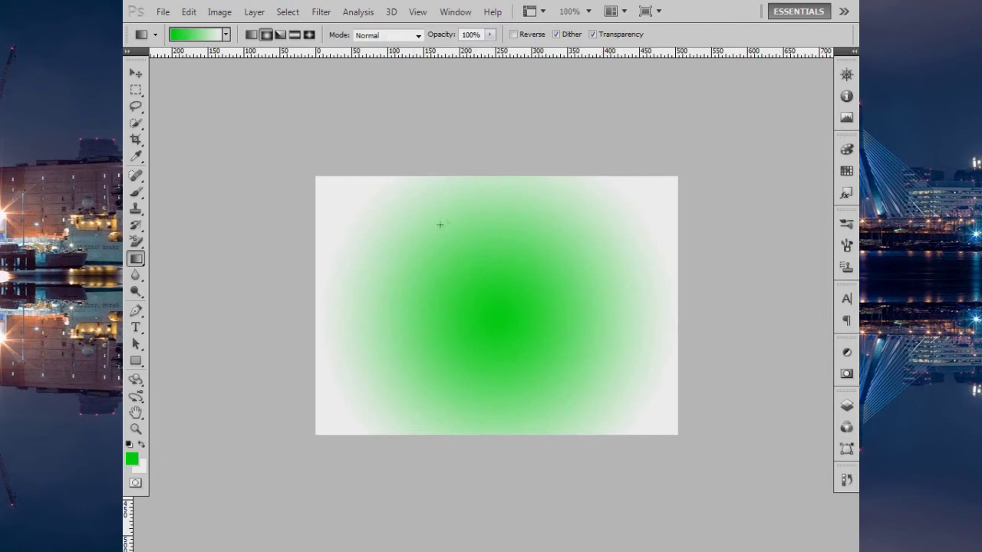
Draw an Angle gradient sweeping green to white around the canvas centre
left_click(279, 35)
left_click_drag(535, 316, 637, 373)
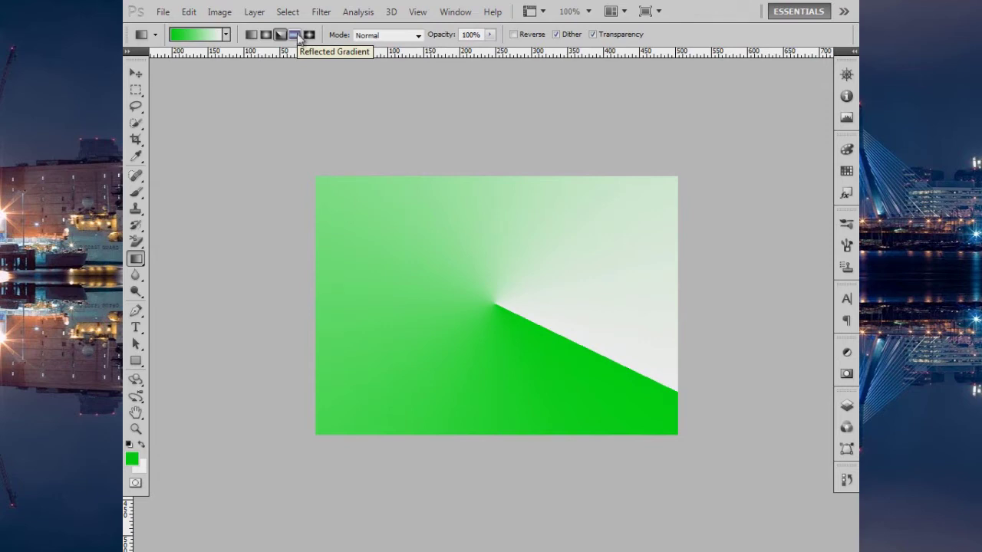
Draw vertical Reflected gradients until a green band sits centred across the canvas middle
left_click(295, 35)
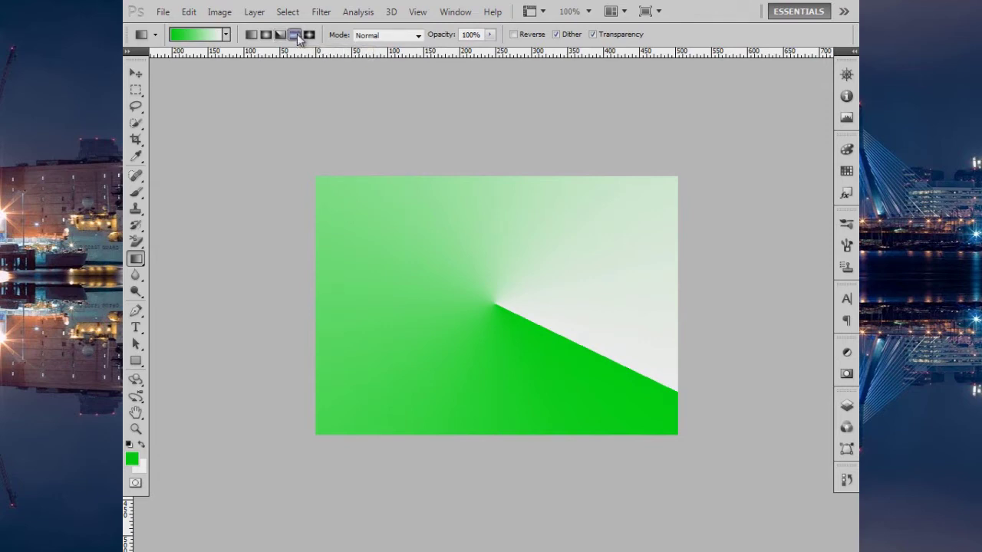
left_click_drag(489, 302, 490, 391)
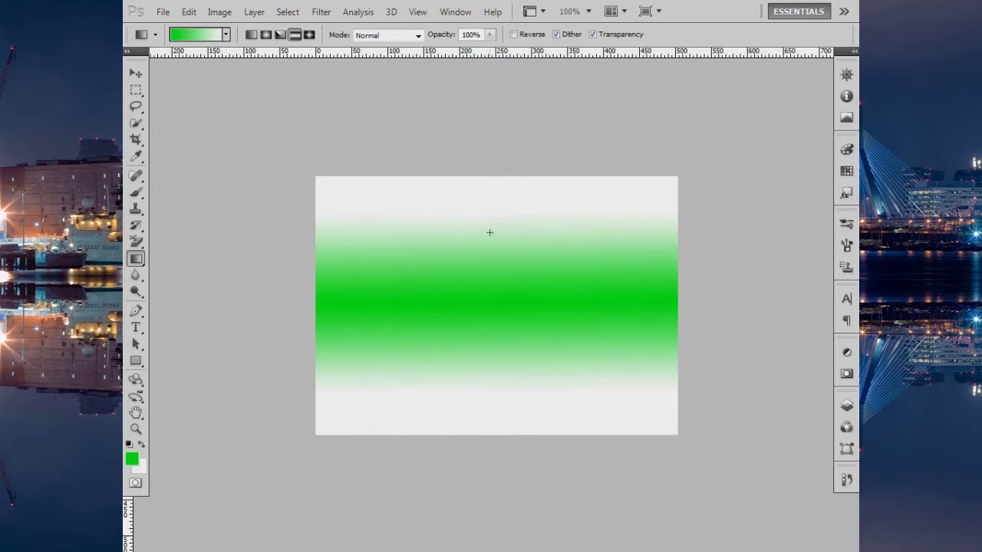
left_click_drag(485, 180, 485, 434)
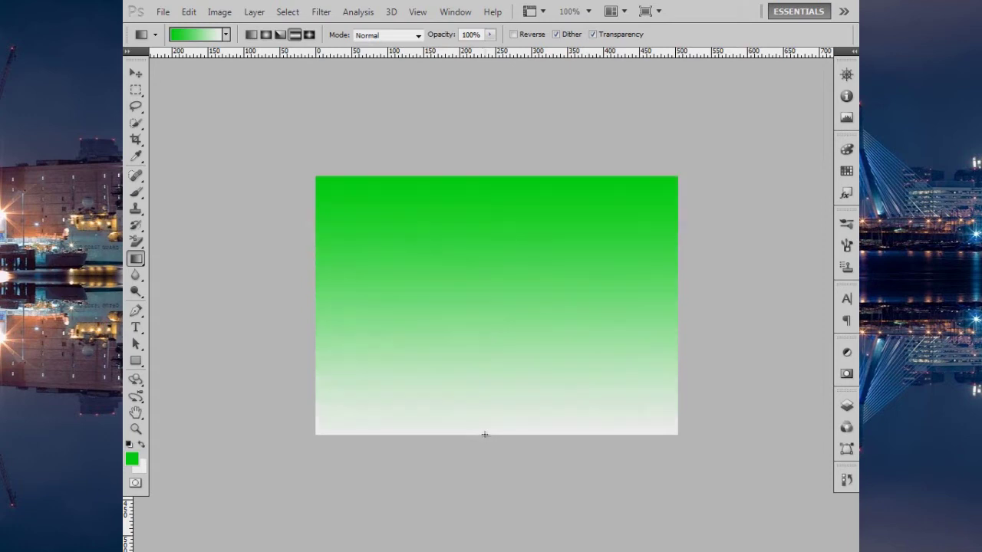
left_click_drag(491, 311, 487, 382)
left_click_drag(484, 307, 487, 391)
left_click_drag(482, 266, 482, 382)
left_click_drag(483, 321, 483, 420)
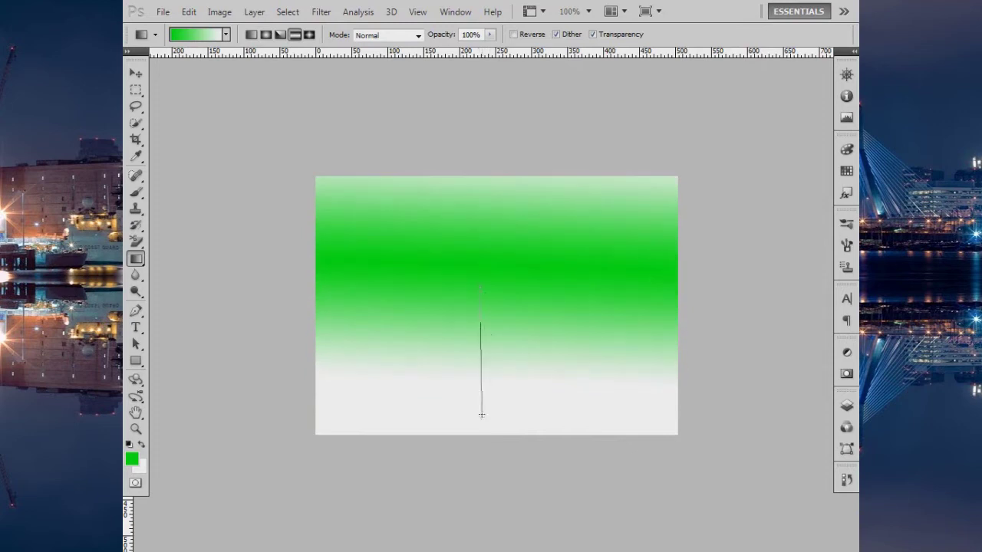
left_click_drag(496, 351, 497, 435)
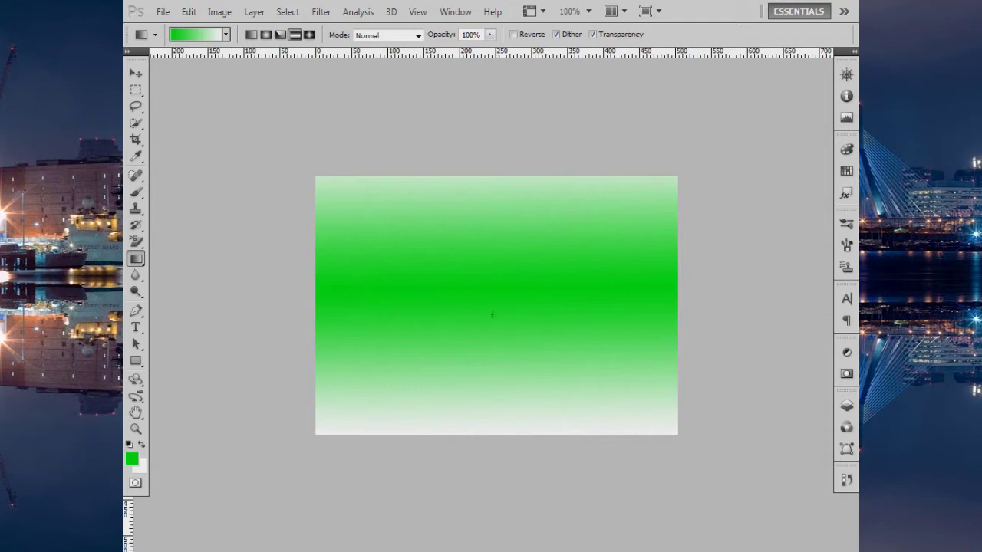
left_click_drag(492, 331, 490, 426)
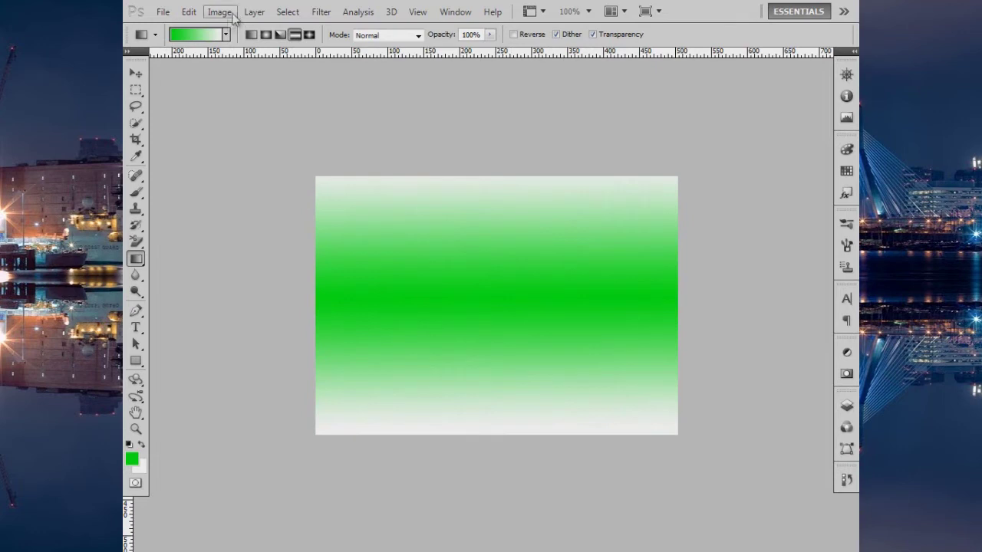
Change the foreground to blue and redraw the reflected band as blue-to-white
left_click(196, 34)
left_click(614, 159)
left_click(130, 459)
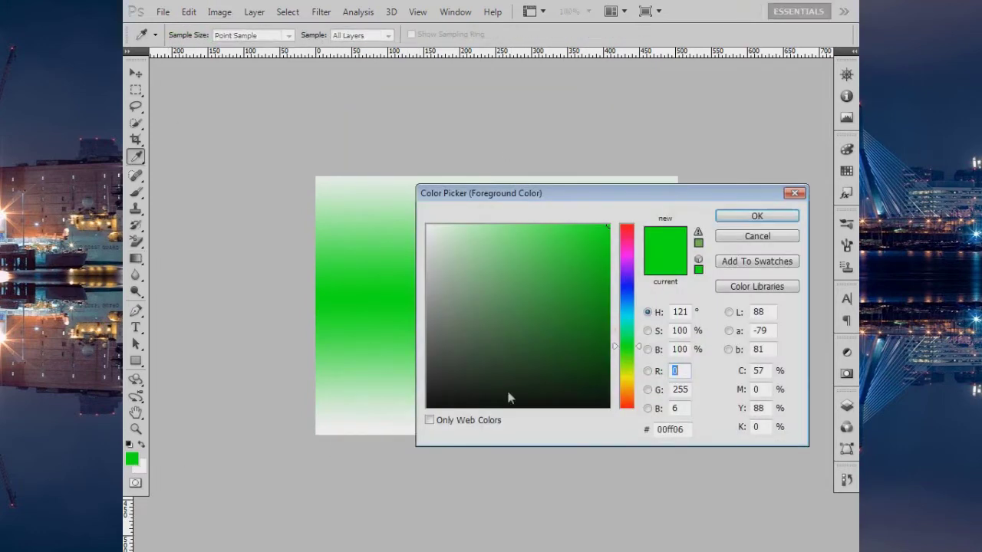
left_click(627, 285)
left_click(752, 216)
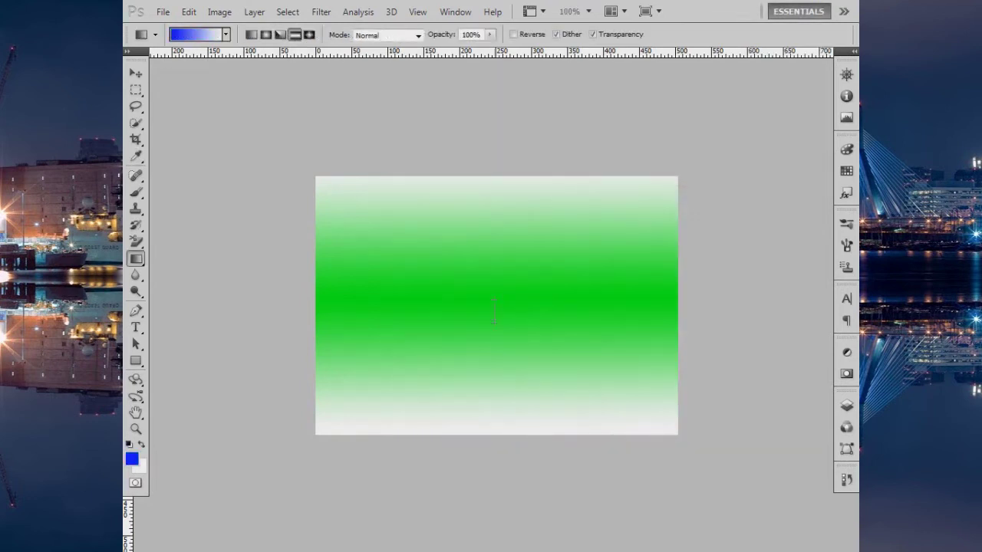
left_click_drag(493, 322, 494, 371)
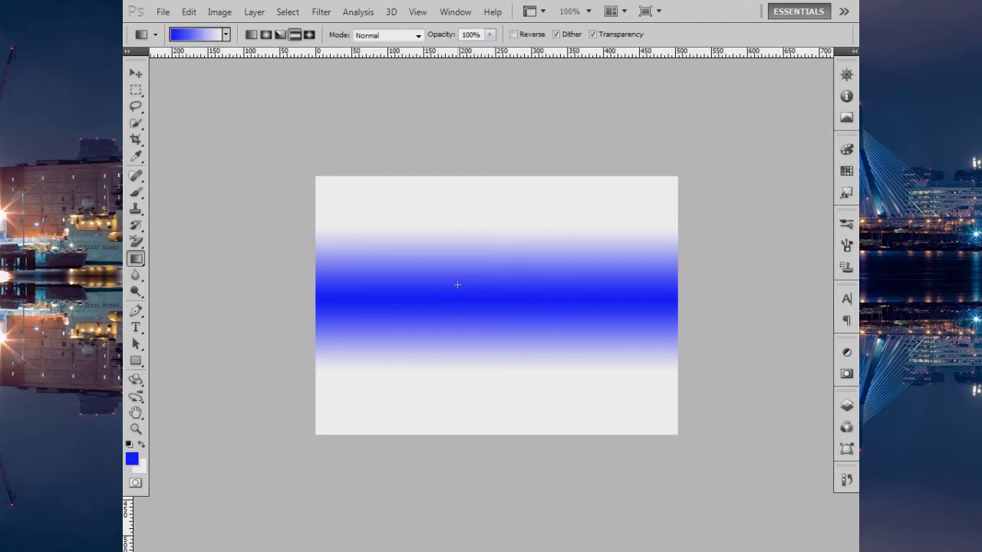
Draw Diamond gradients repeatedly until a tilted blue diamond sits near the canvas centre
left_click(309, 34)
left_click_drag(412, 265, 479, 315)
left_click_drag(509, 263, 590, 302)
mouse_move(601, 250)
left_mouse_down()
mouse_move(574, 268)
mouse_move(534, 270)
left_mouse_up()
mouse_move(537, 228)
left_mouse_down()
mouse_move(506, 270)
mouse_move(458, 269)
mouse_move(413, 304)
left_mouse_up()
left_click_drag(542, 312, 600, 343)
mouse_move(460, 306)
left_mouse_down()
mouse_move(601, 277)
mouse_move(587, 282)
left_mouse_up()
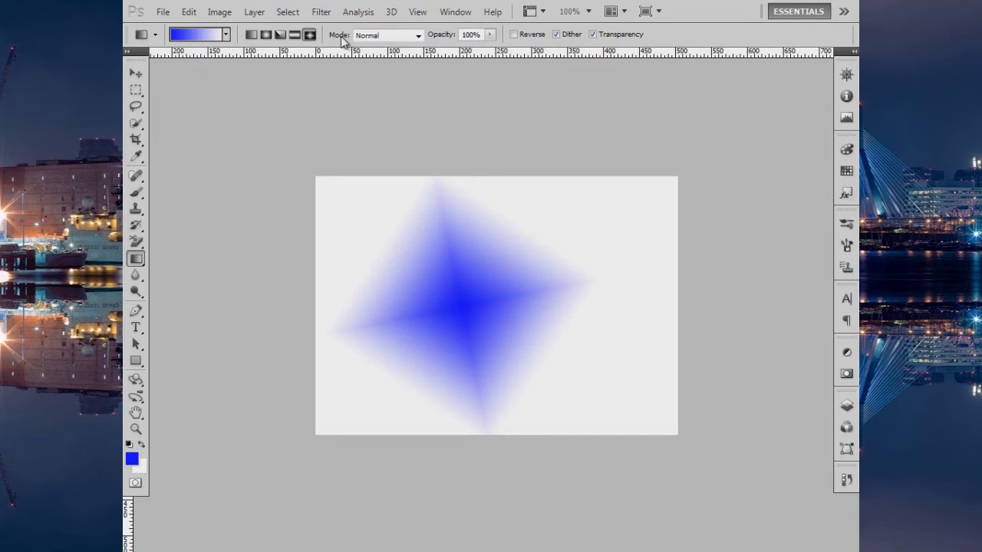
Set the gradient blend mode to Color and choose a yellowish-green foreground colour
left_click(420, 37)
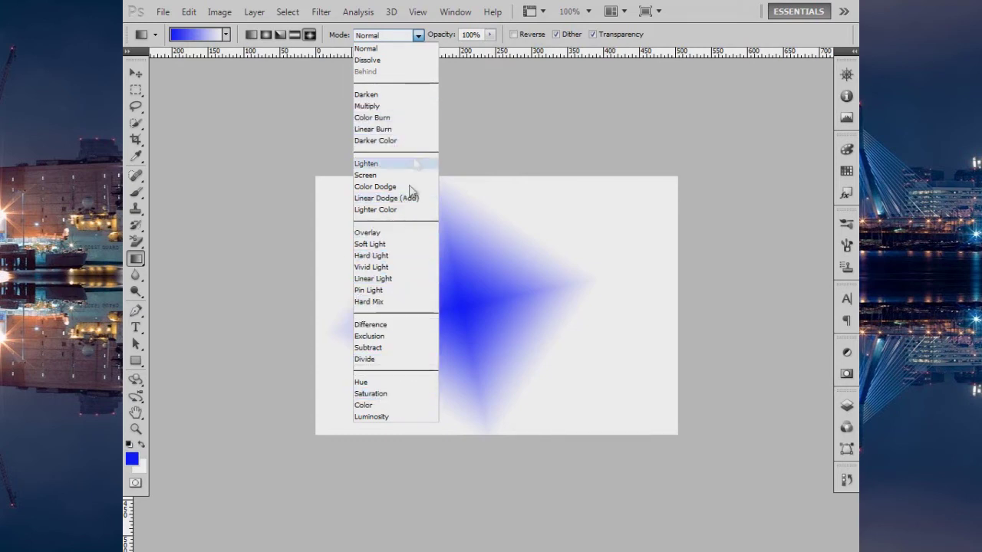
left_click(401, 405)
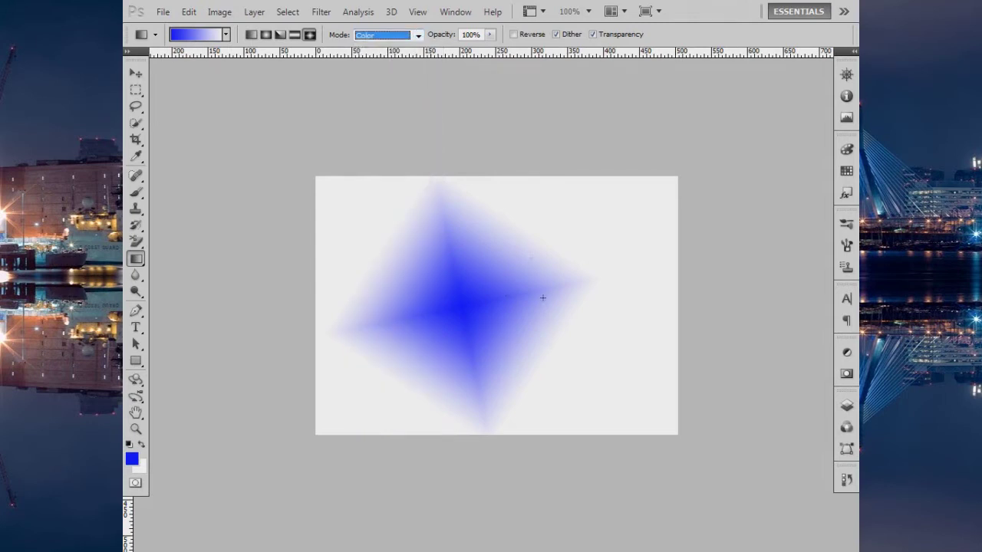
left_click(131, 459)
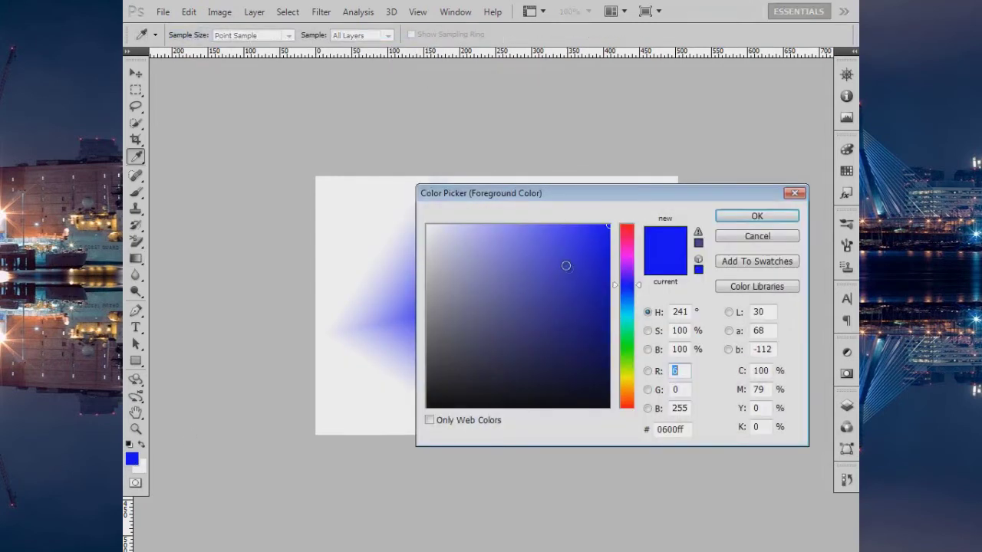
left_click(627, 338)
left_click_drag(626, 348, 627, 352)
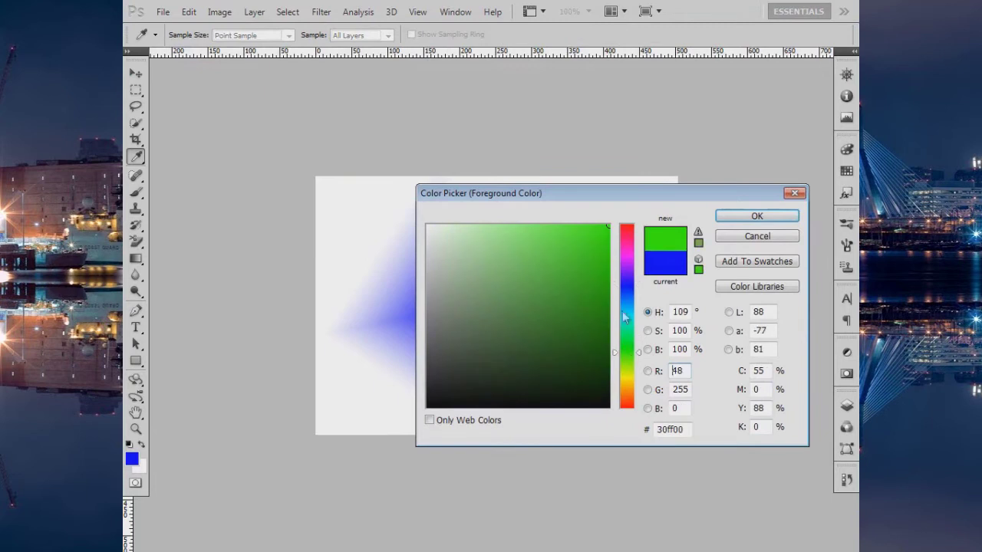
left_click(757, 217)
Drag green Color-mode gradients over the diamond, undoing attempts until its lower right is green
mouse_move(643, 205)
left_mouse_down()
mouse_move(552, 265)
mouse_move(598, 283)
left_mouse_up()
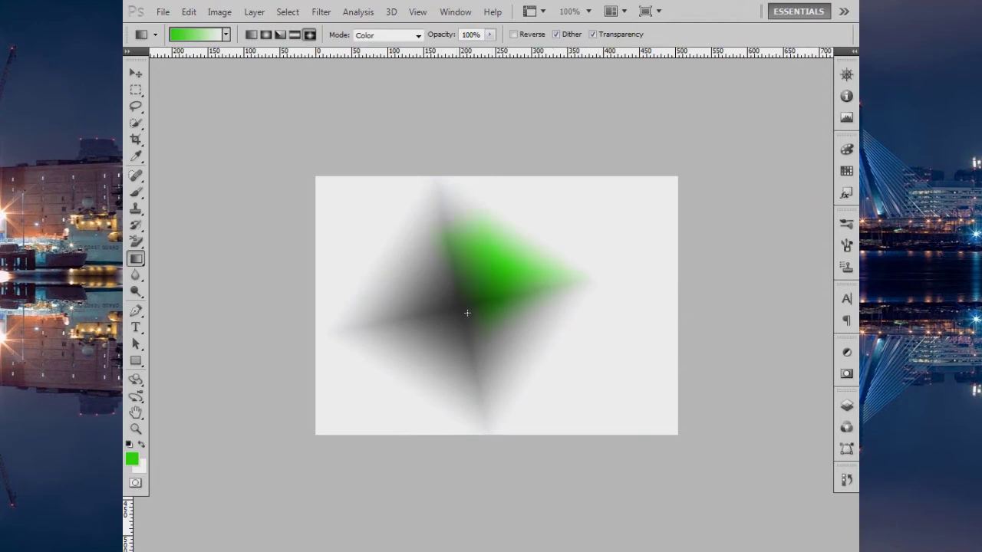
key("ctrl+z")
key("ctrl+alt+z")
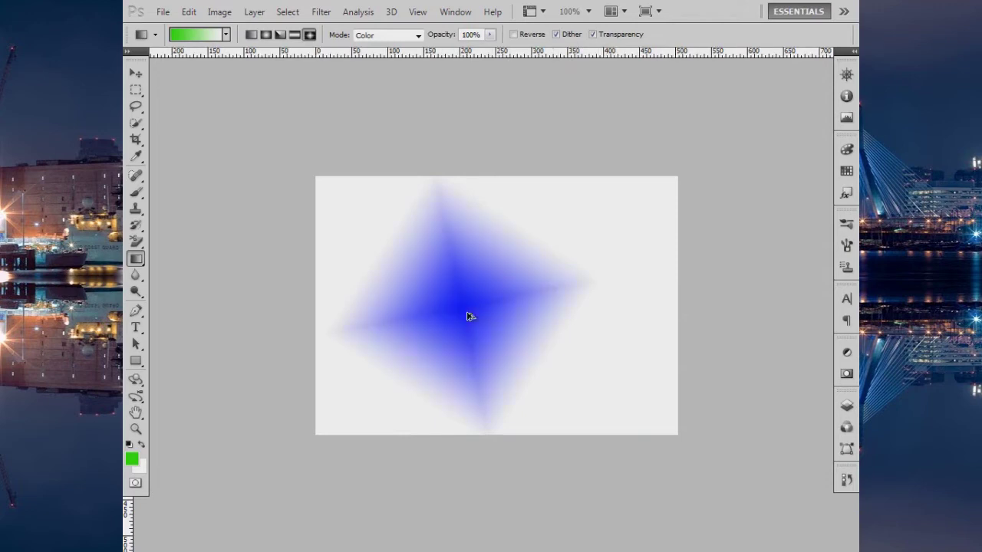
left_click_drag(466, 307, 575, 284)
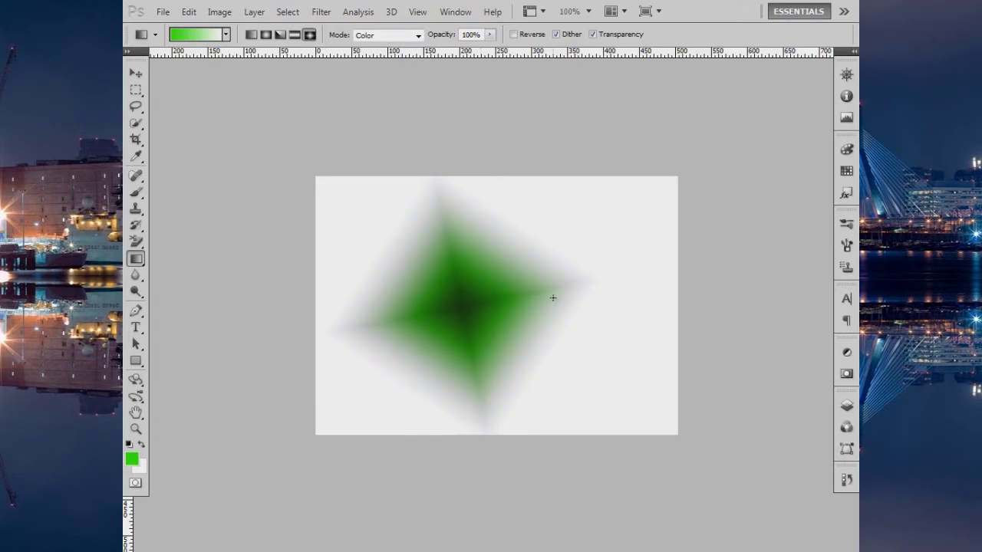
key("ctrl+alt+z")
left_click_drag(519, 290, 619, 265)
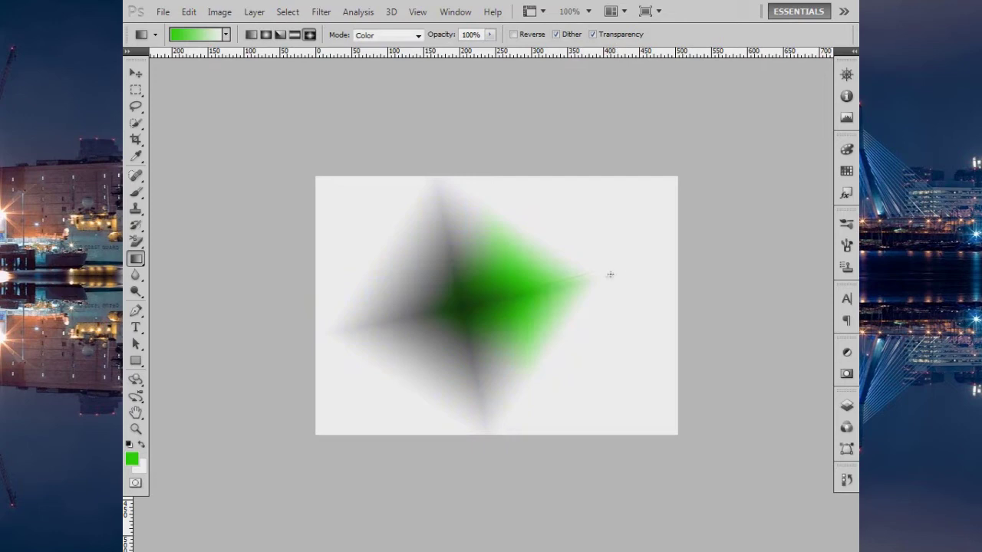
left_click_drag(355, 345, 290, 405)
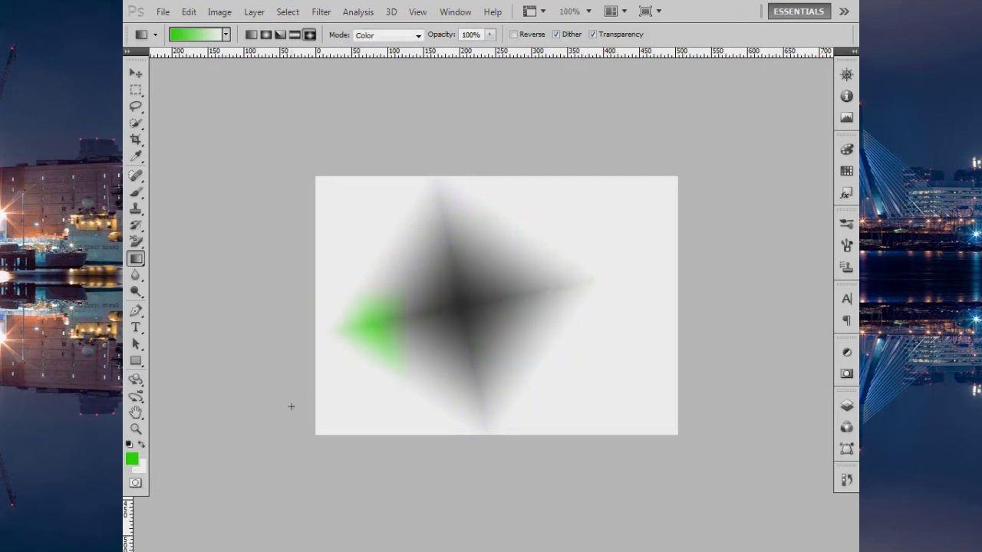
left_click_drag(511, 345, 656, 357)
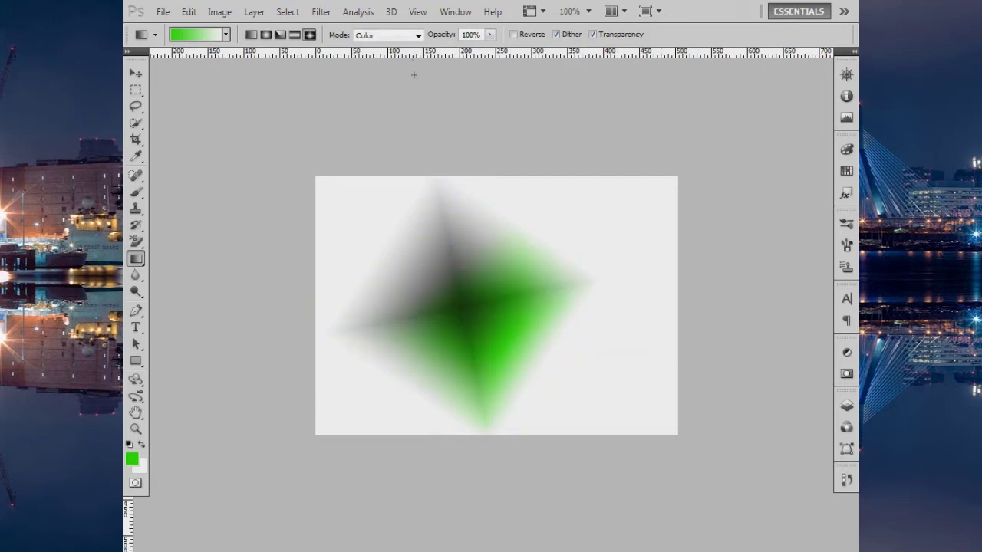
left_click(418, 35)
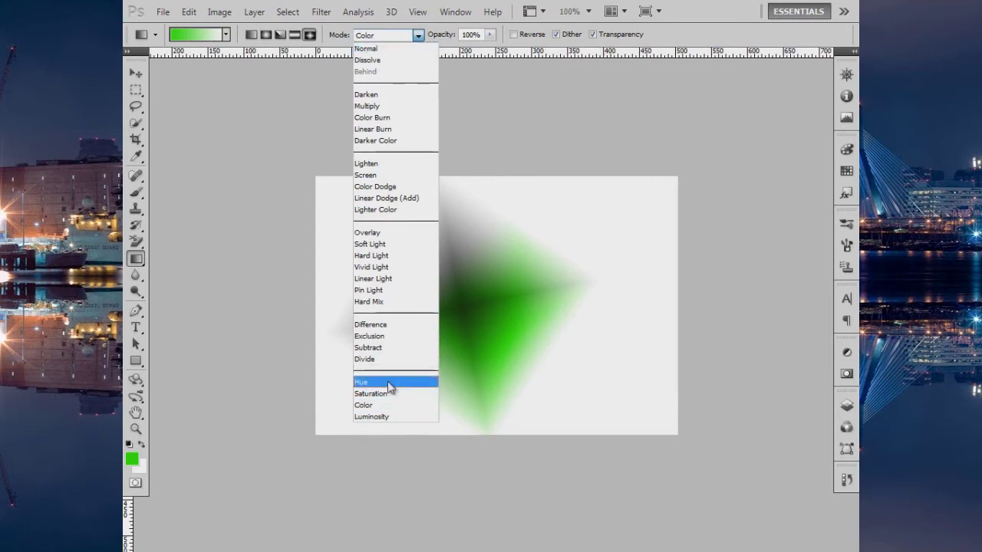
Switch the blend mode to Hue, pick a cyan foreground, and drag Hue gradients over the diamond
left_click(389, 382)
left_click_drag(511, 320, 648, 397)
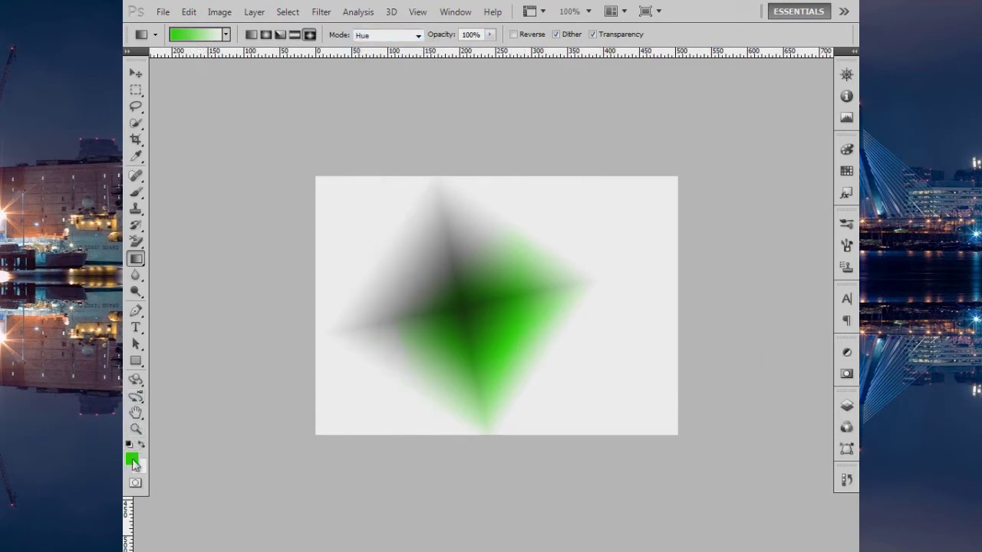
left_click(135, 461)
left_click(627, 313)
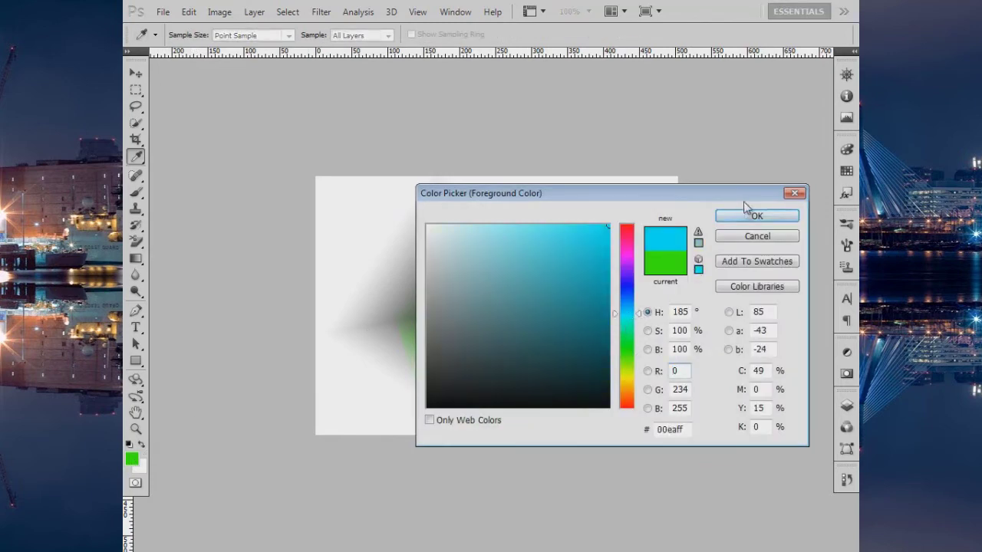
left_click(748, 216)
left_click_drag(408, 282, 353, 232)
left_click_drag(508, 273, 607, 346)
left_click_drag(461, 318, 548, 277)
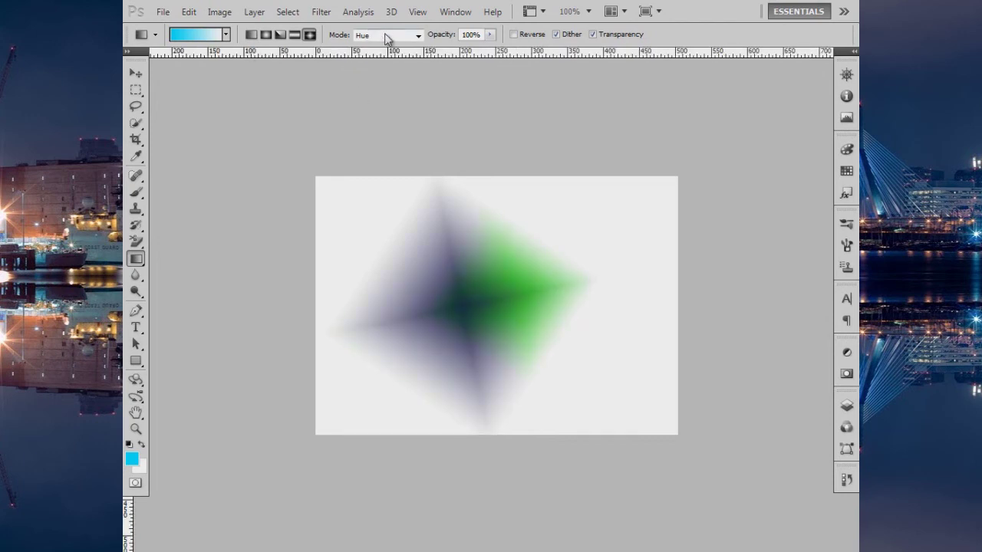
Keep Hue mode, revert to the small blue diamond, and set the foreground colour to yellow
left_click(408, 35)
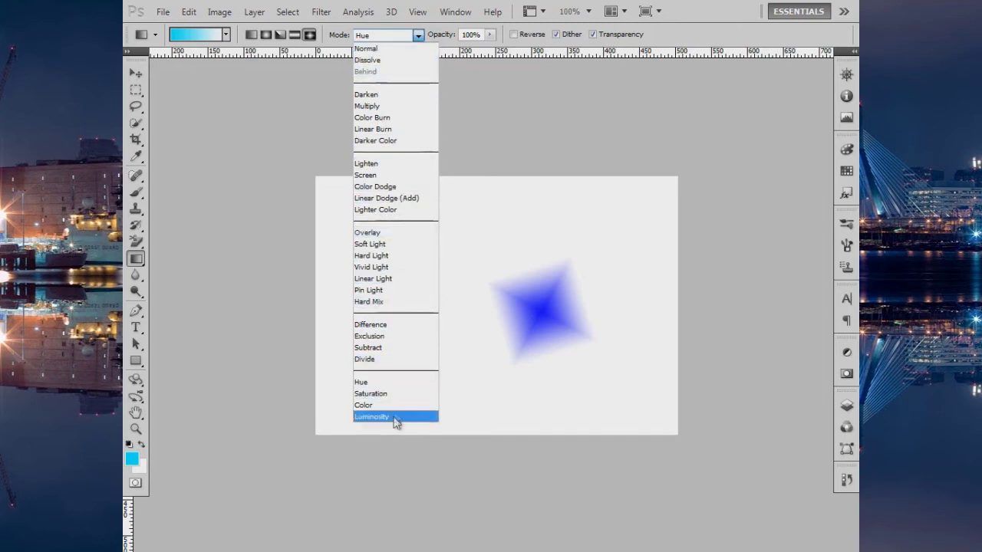
left_click(418, 35)
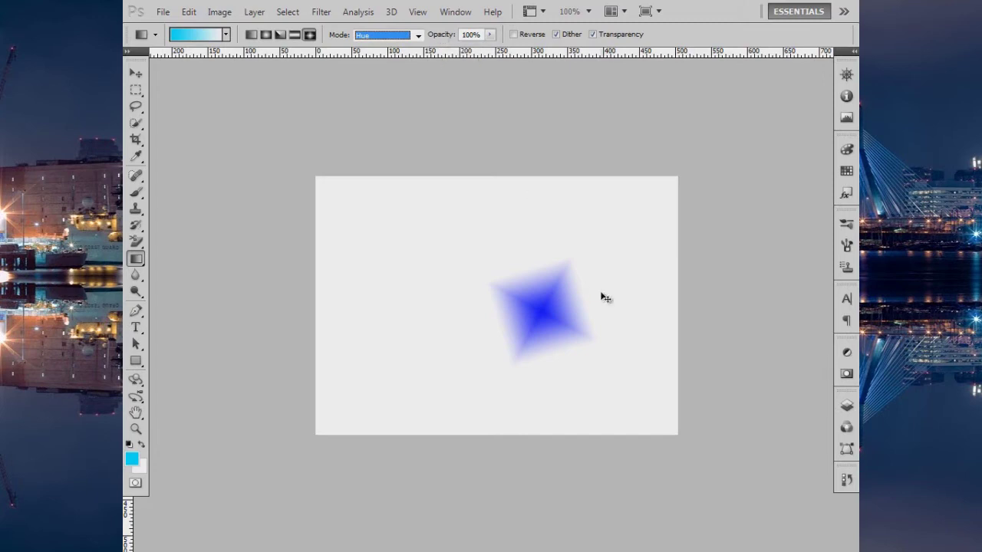
left_click(549, 312)
left_click(133, 459)
left_click_drag(633, 303, 634, 383)
left_click(757, 216)
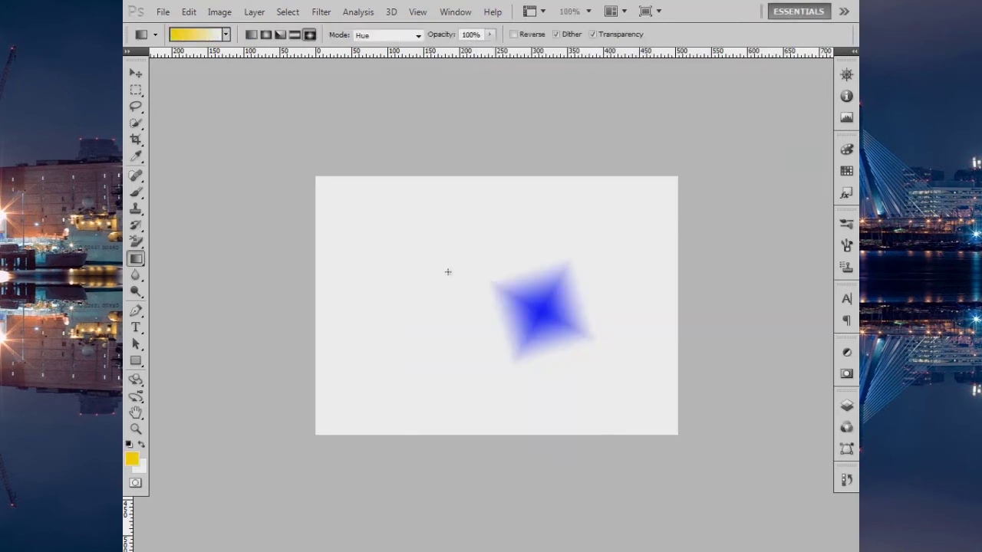
Return the blend mode to Normal and drag several yellow diamond gradients over the blue square
left_click_drag(385, 245, 522, 357)
key("ctrl+z")
left_click(407, 36)
left_click(380, 49)
left_click_drag(400, 256, 523, 337)
left_click_drag(461, 277, 599, 389)
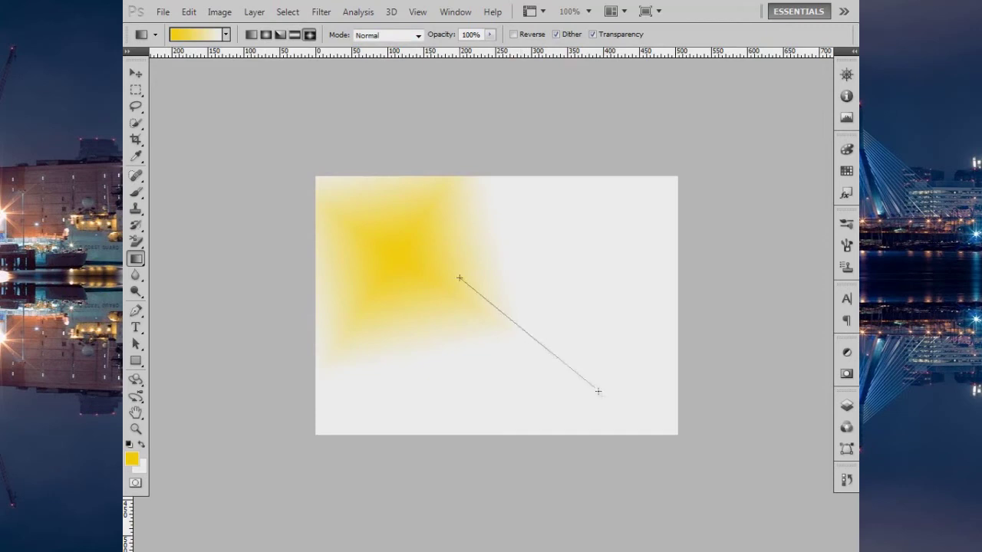
left_click_drag(380, 262, 629, 377)
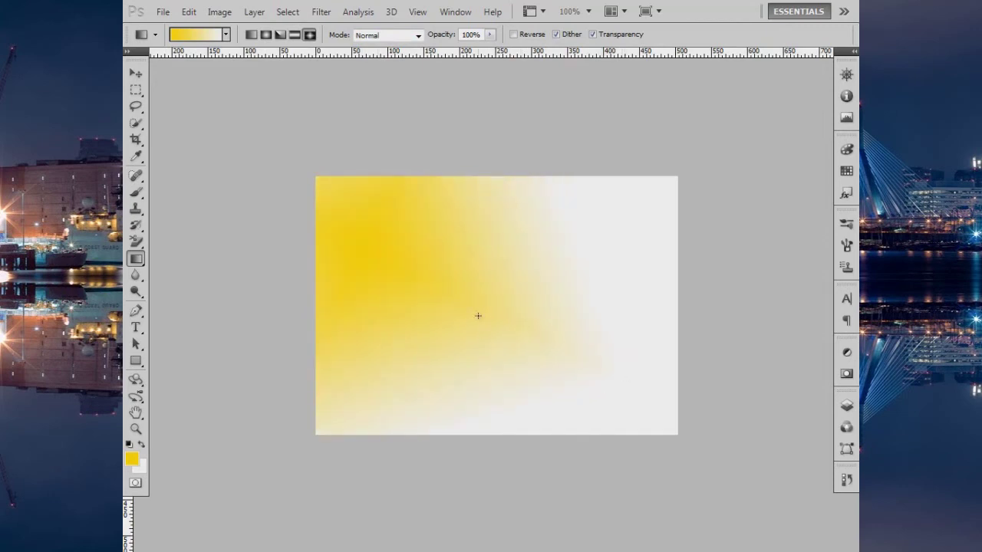
left_click_drag(478, 318, 662, 416)
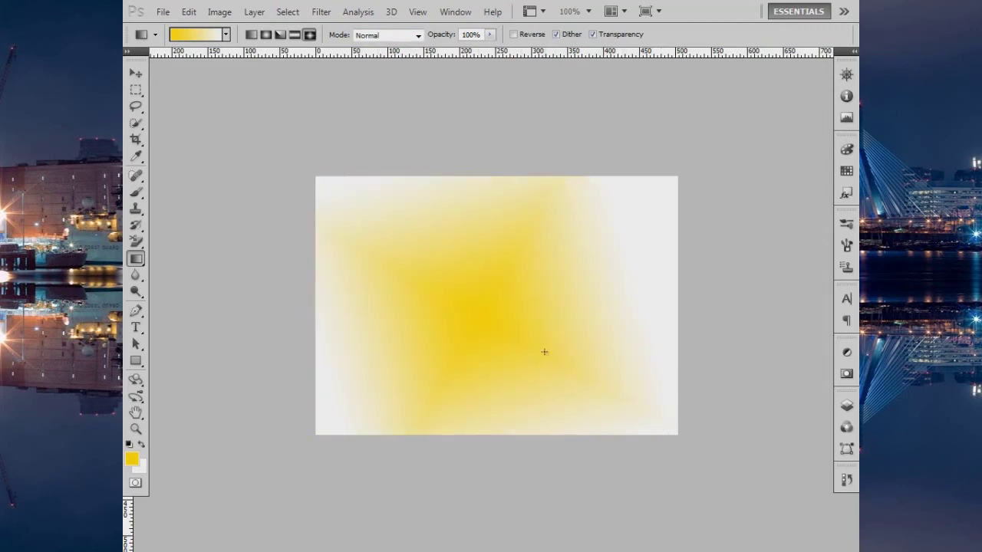
left_click_drag(482, 309, 583, 377)
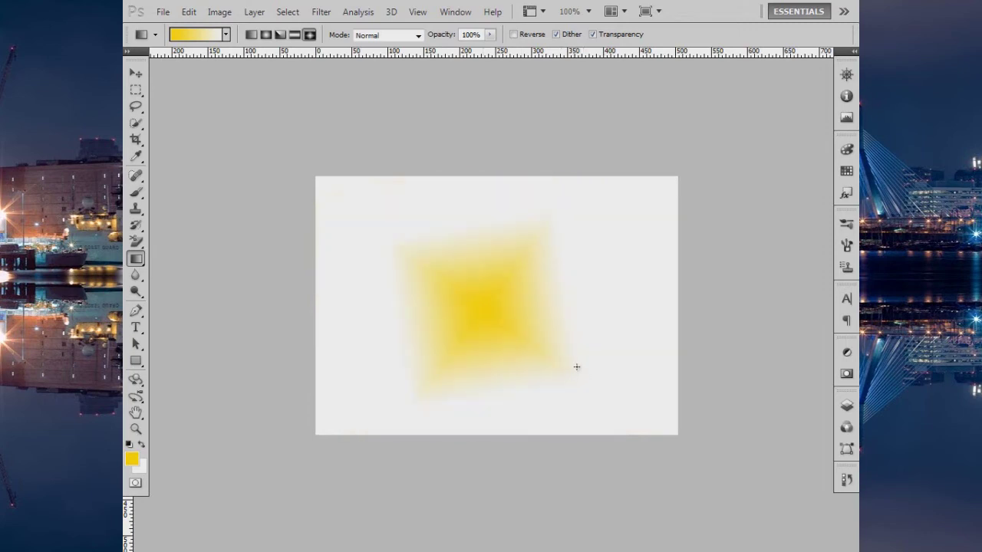
Lower the gradient opacity to 69% and add more faint yellow diamonds
left_click_drag(441, 37, 425, 46)
left_click_drag(426, 46, 422, 48)
left_click_drag(631, 278, 559, 351)
left_click_drag(466, 282, 589, 361)
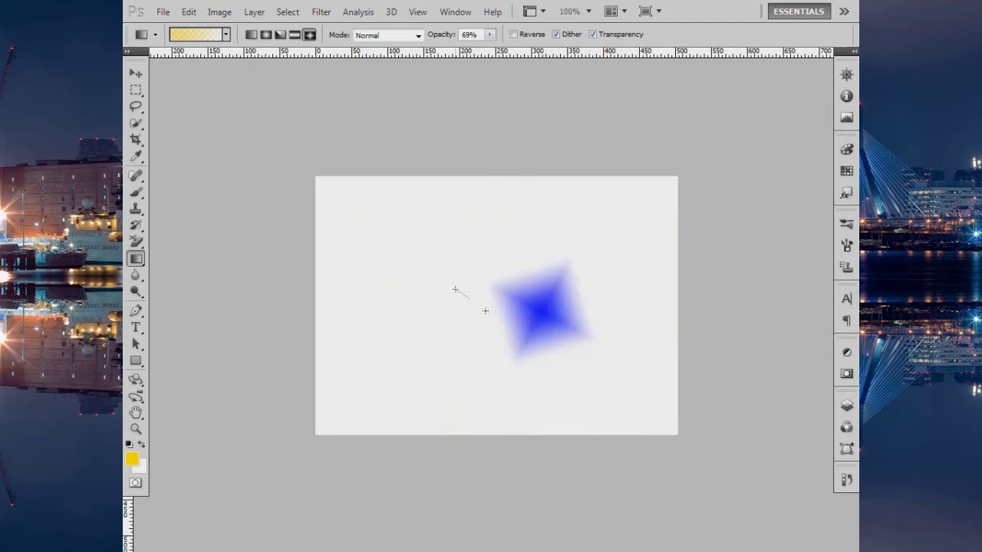
left_click_drag(485, 311, 536, 341)
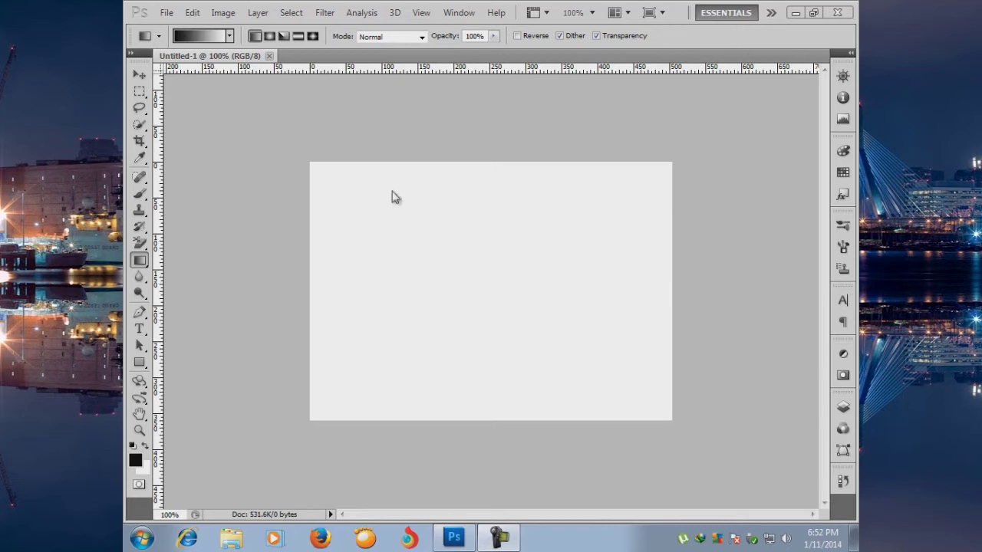
left_click(197, 38)
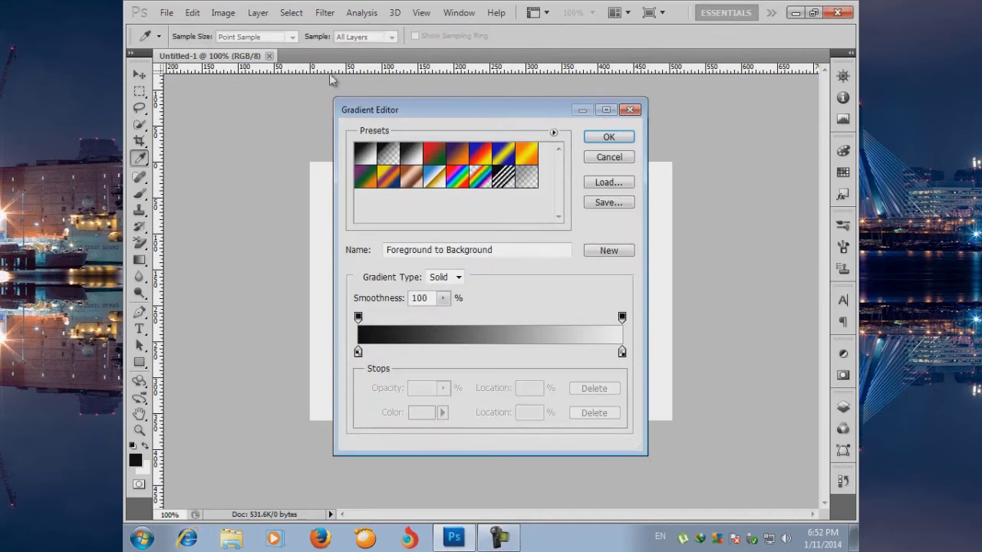
left_click_drag(489, 121, 533, 116)
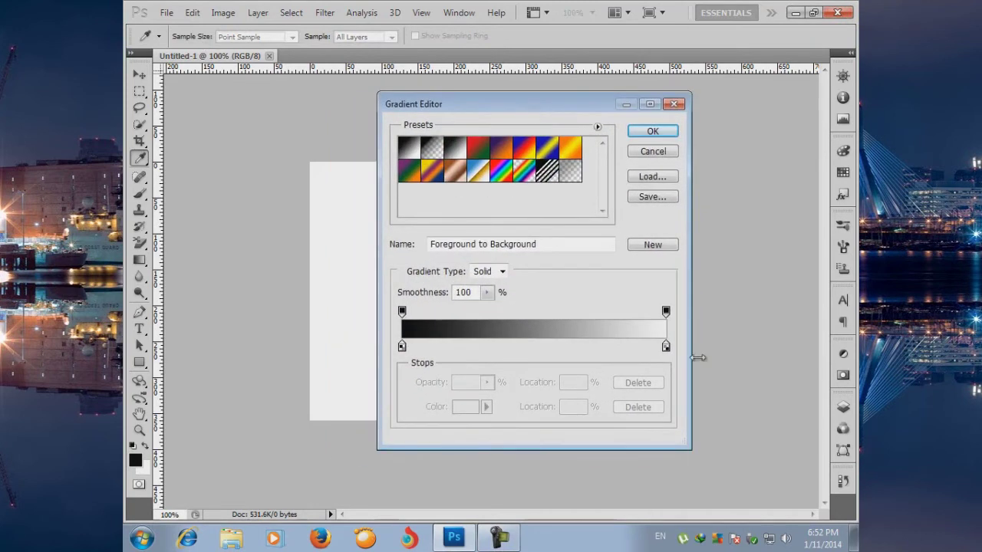
left_click_drag(685, 445, 813, 460)
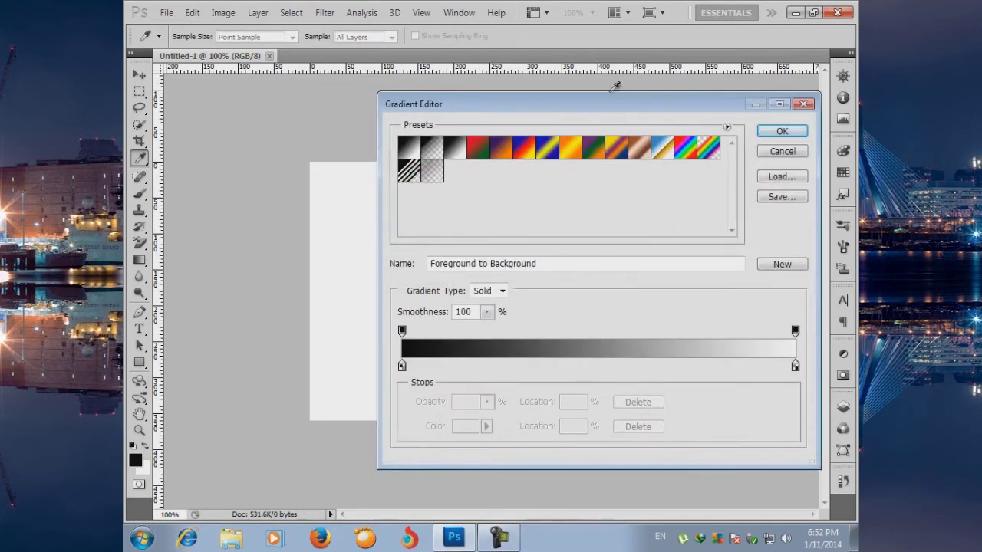
left_click_drag(667, 414, 771, 435)
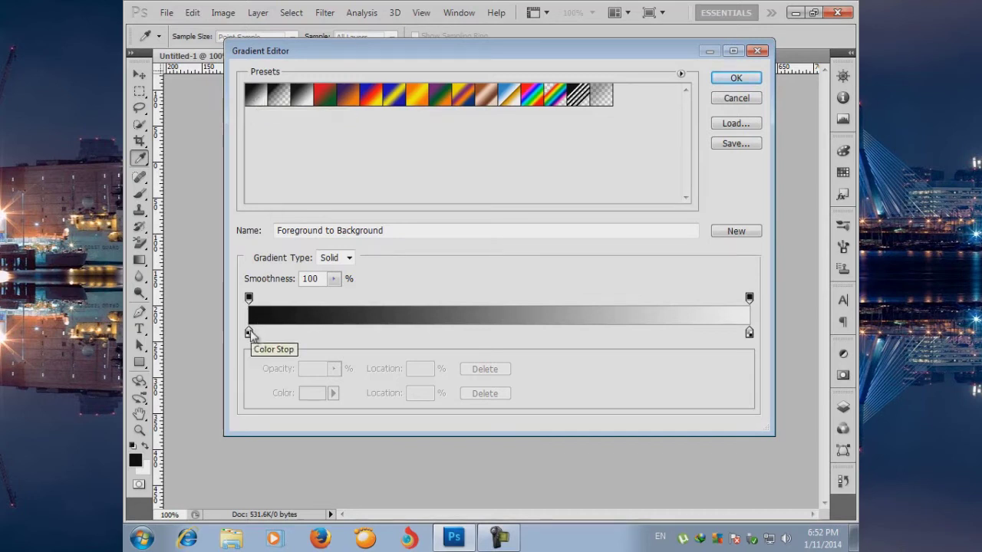
left_click(277, 100)
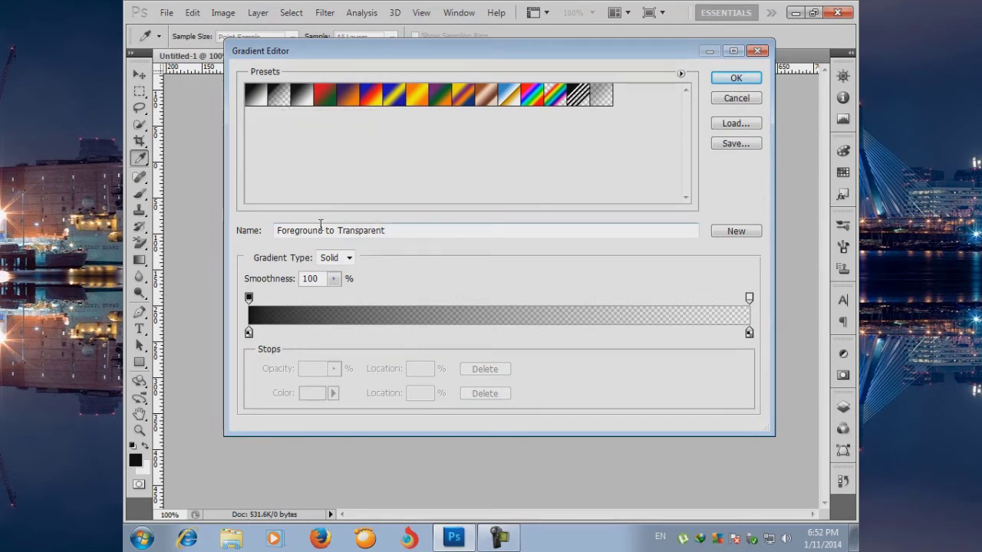
left_click(307, 97)
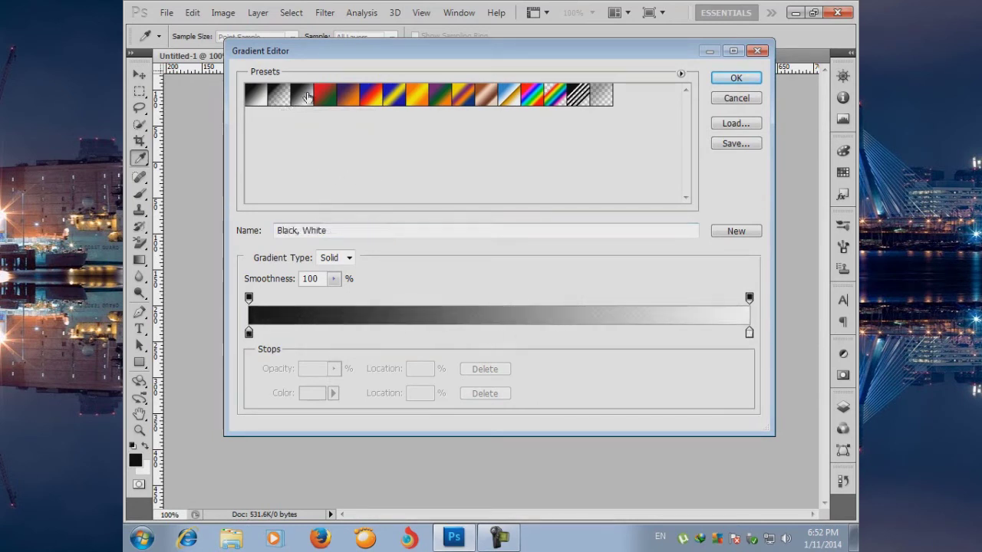
left_click(327, 97)
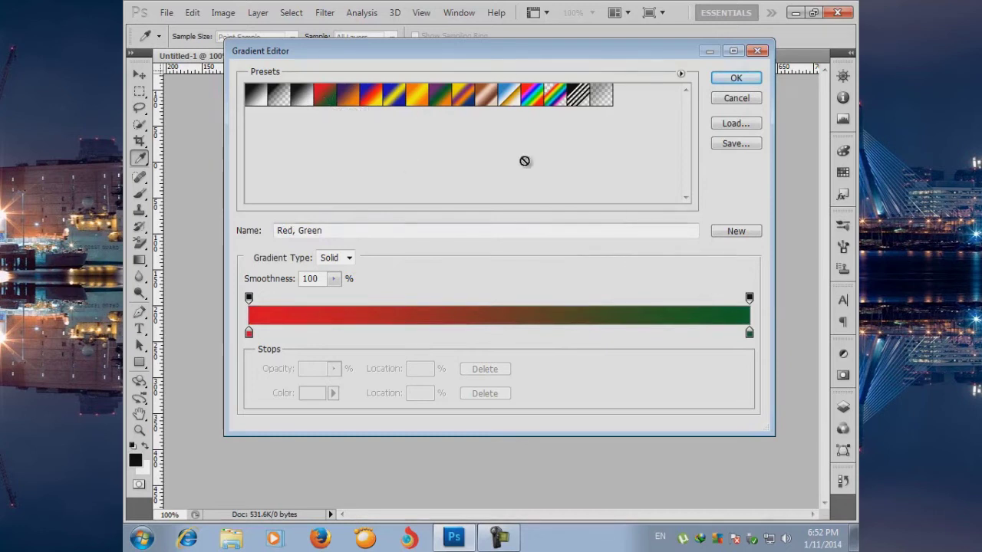
left_click(347, 102)
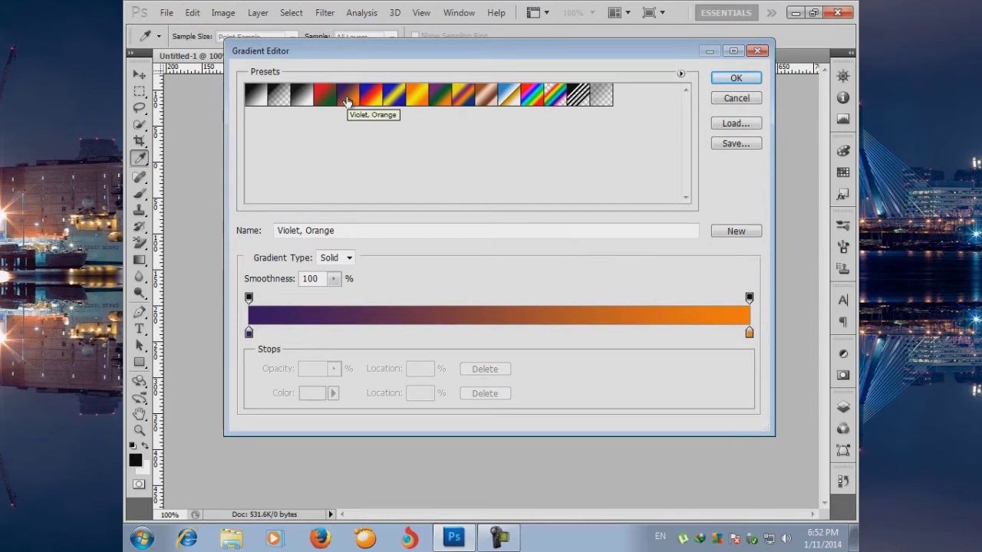
left_click(370, 95)
left_click(417, 95)
left_click(440, 95)
left_click(485, 95)
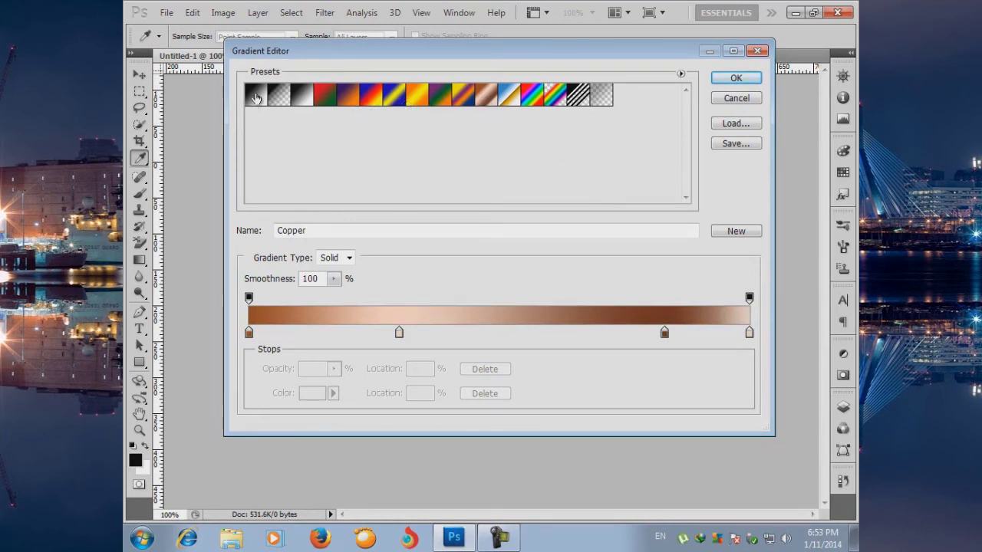
left_click(256, 95)
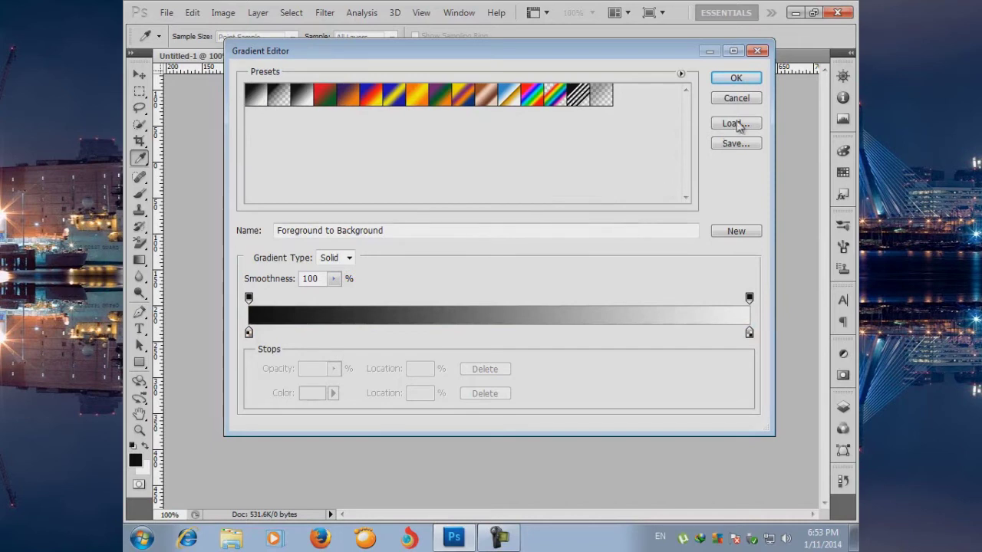
left_click(735, 80)
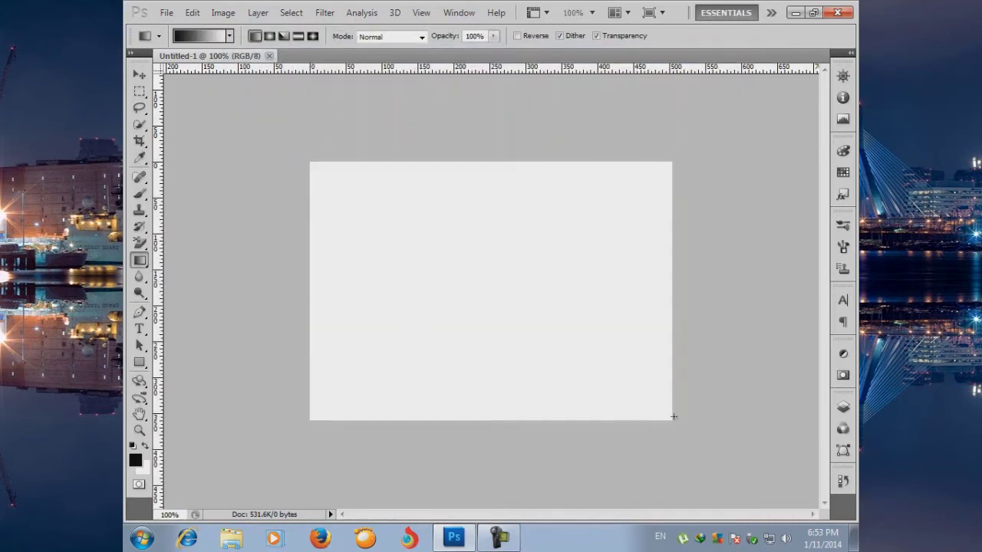
Fill the canvas with a gradient dragged from its bottom-right to top-left corner, then reopen the Gradient Editor
left_click_drag(670, 420, 305, 163)
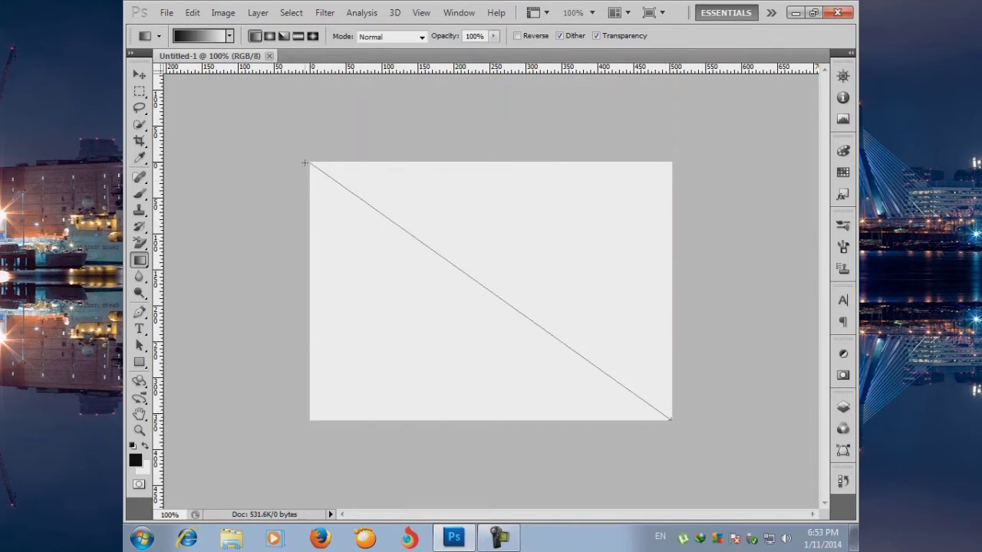
left_click_drag(305, 164, 305, 163)
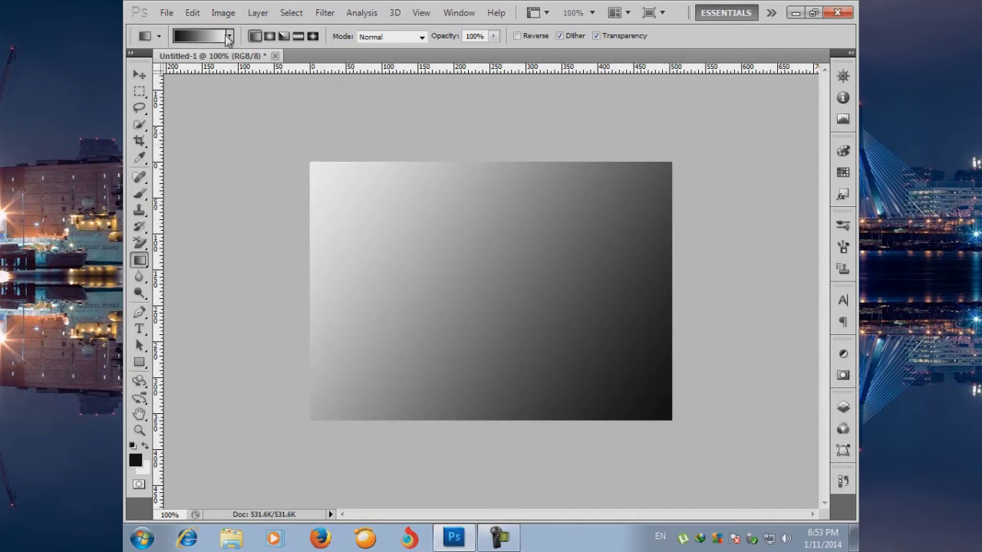
left_click(201, 36)
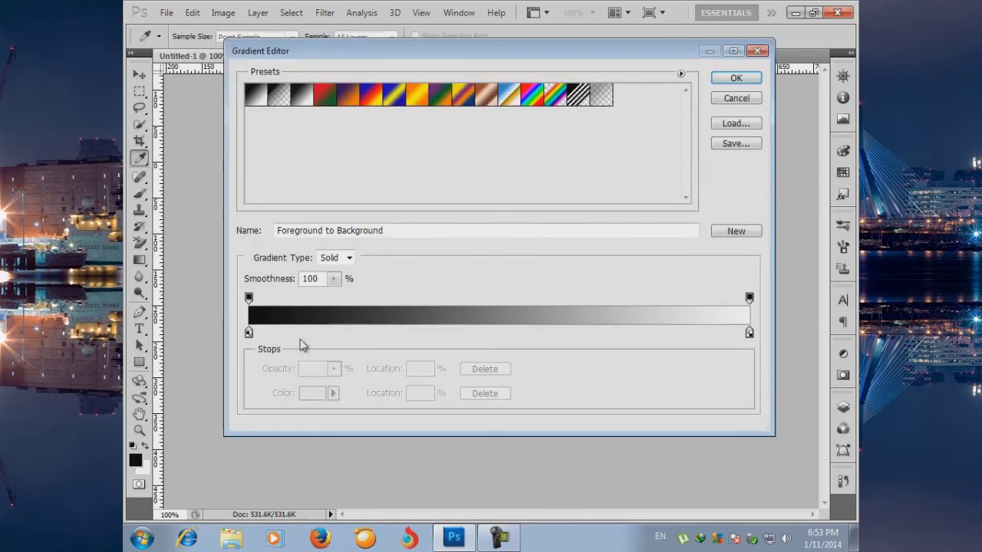
Select the left black colour stop and move the Gradient Editor fully into view
left_click(249, 333)
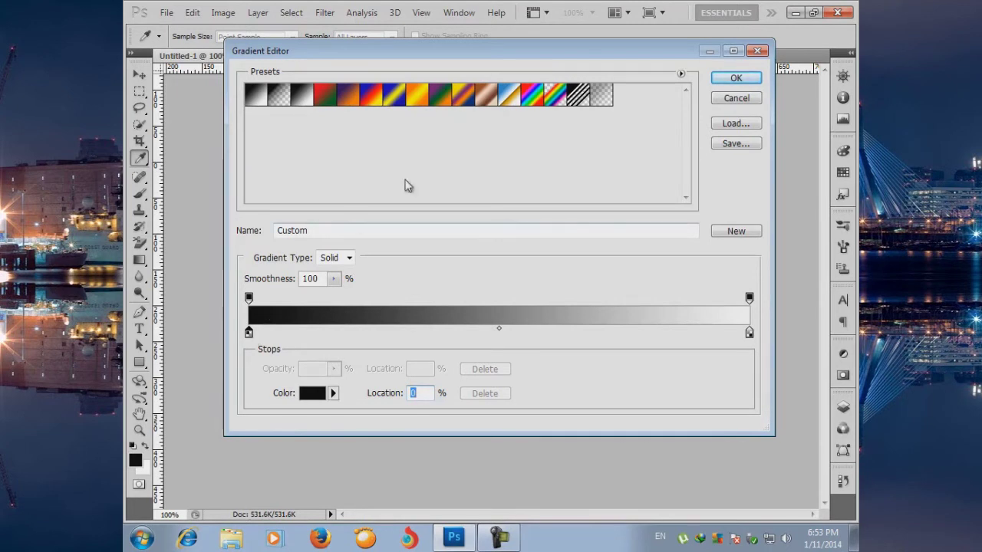
mouse_move(519, 48)
left_mouse_down()
mouse_move(222, 209)
mouse_move(148, 202)
left_mouse_up()
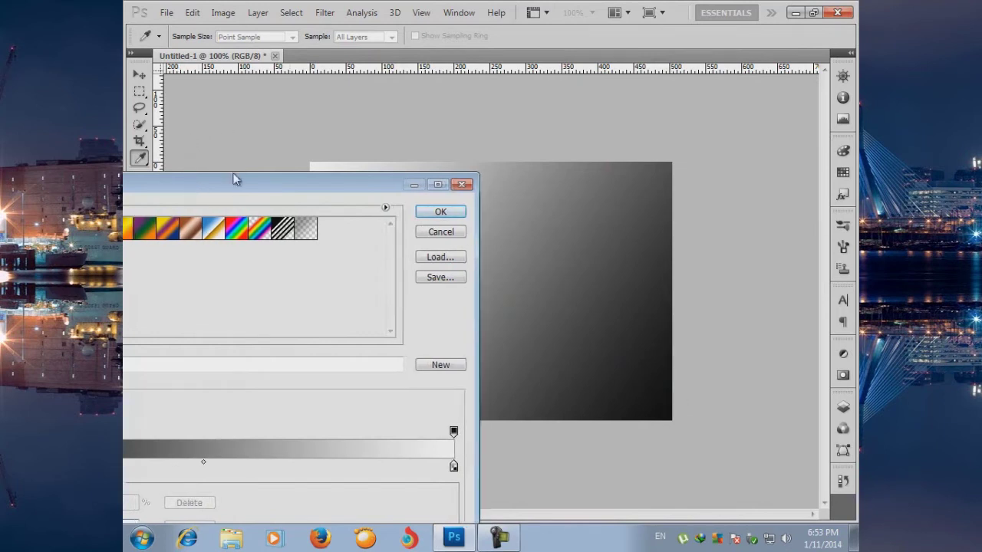
left_click_drag(193, 185, 453, 75)
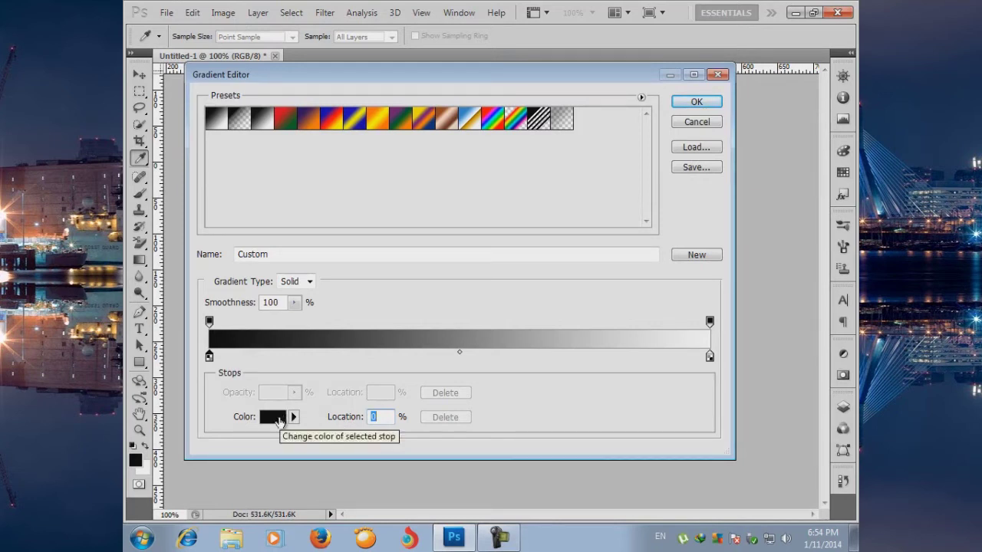
After trying cyan and blue hues, set the left colour stop to dark brown
left_click(278, 421)
mouse_move(548, 196)
left_mouse_down()
mouse_move(590, 141)
mouse_move(580, 123)
left_mouse_up()
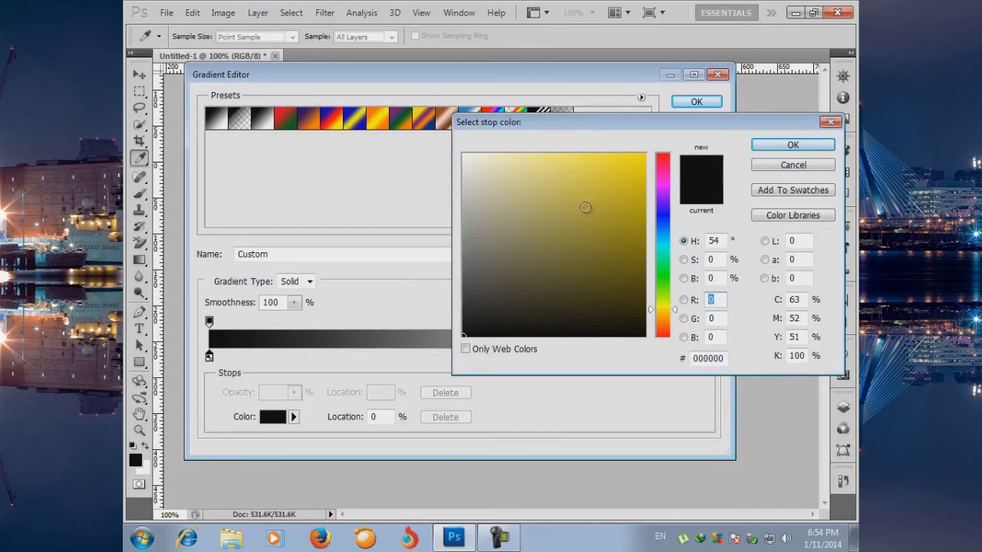
mouse_move(674, 307)
left_mouse_down()
mouse_move(672, 223)
mouse_move(672, 247)
left_mouse_up()
mouse_move(619, 202)
left_mouse_down()
mouse_move(666, 149)
mouse_move(616, 252)
mouse_move(552, 284)
left_mouse_up()
mouse_move(592, 233)
left_mouse_down()
mouse_move(591, 204)
mouse_move(607, 172)
mouse_move(625, 213)
mouse_move(587, 228)
mouse_move(634, 210)
mouse_move(561, 168)
mouse_move(570, 220)
left_mouse_up()
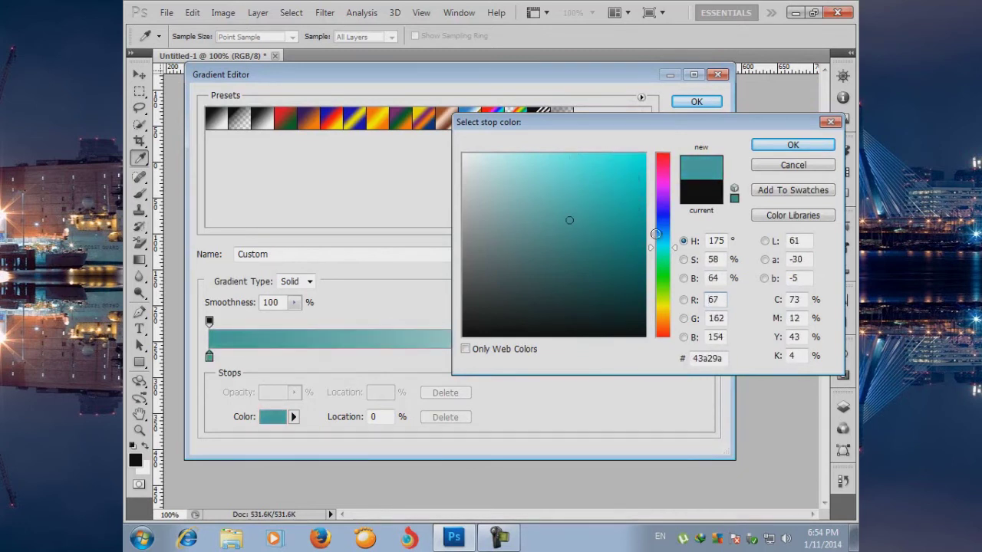
left_click(669, 227)
left_click_drag(672, 230, 674, 211)
left_click(616, 194)
mouse_move(616, 195)
left_mouse_down()
mouse_move(611, 165)
mouse_move(618, 264)
mouse_move(649, 218)
left_mouse_up()
left_click(667, 326)
left_click(767, 145)
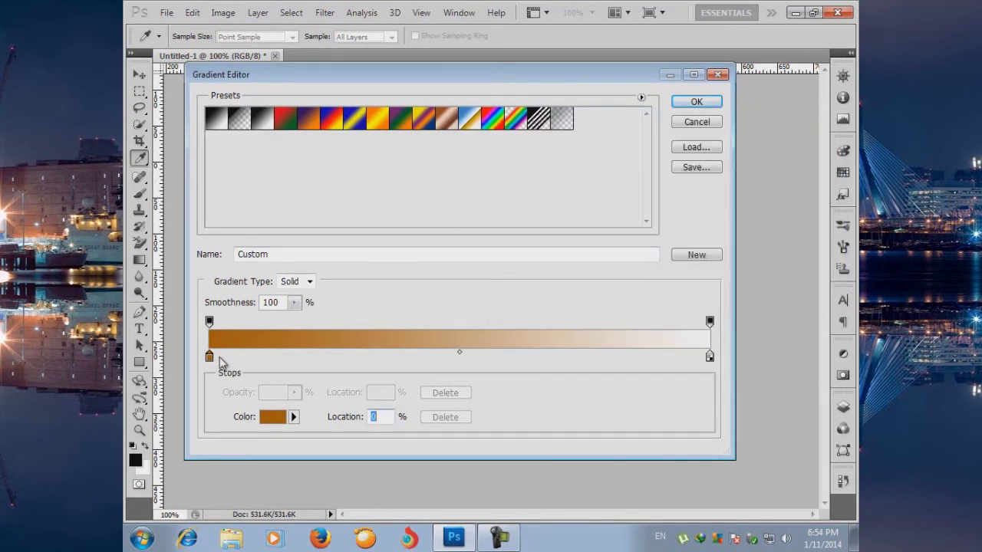
Set the right colour stop to pure red ff0000 and accept the brown-to-red gradient
left_click(709, 356)
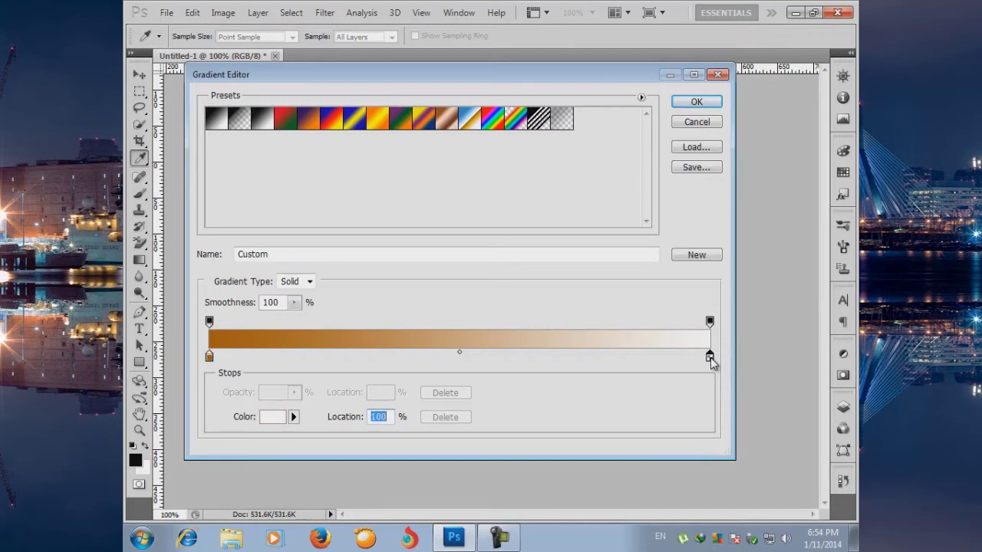
left_click(270, 418)
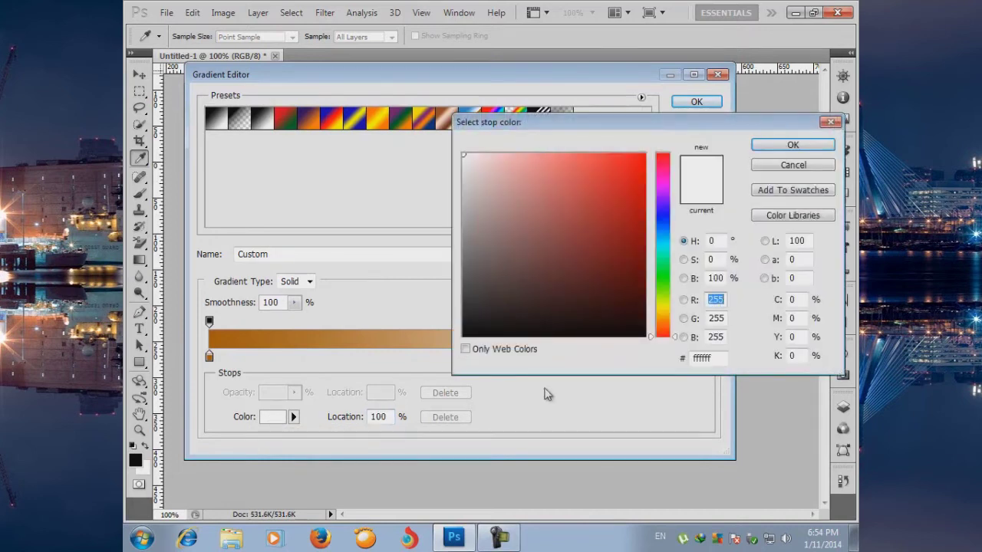
left_click_drag(528, 184, 647, 153)
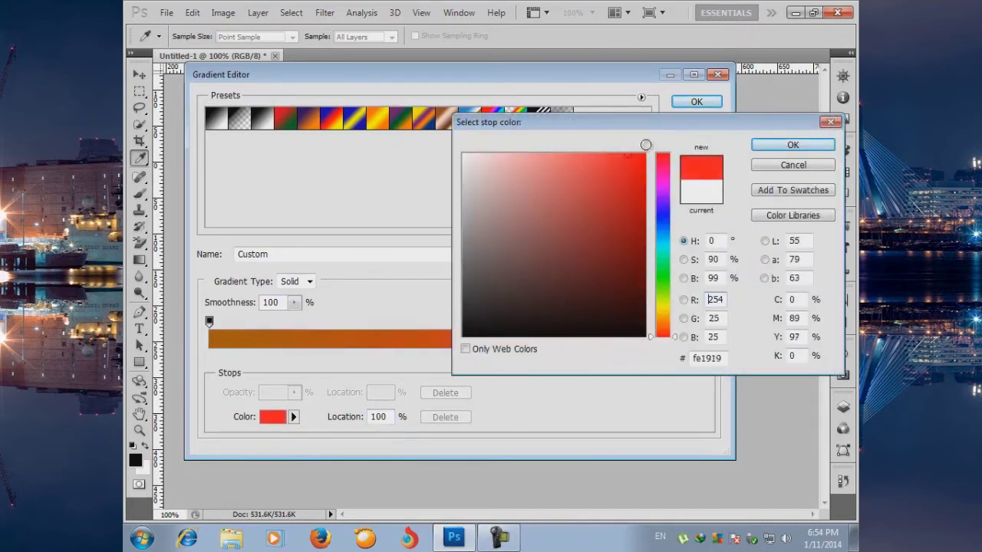
left_click(795, 146)
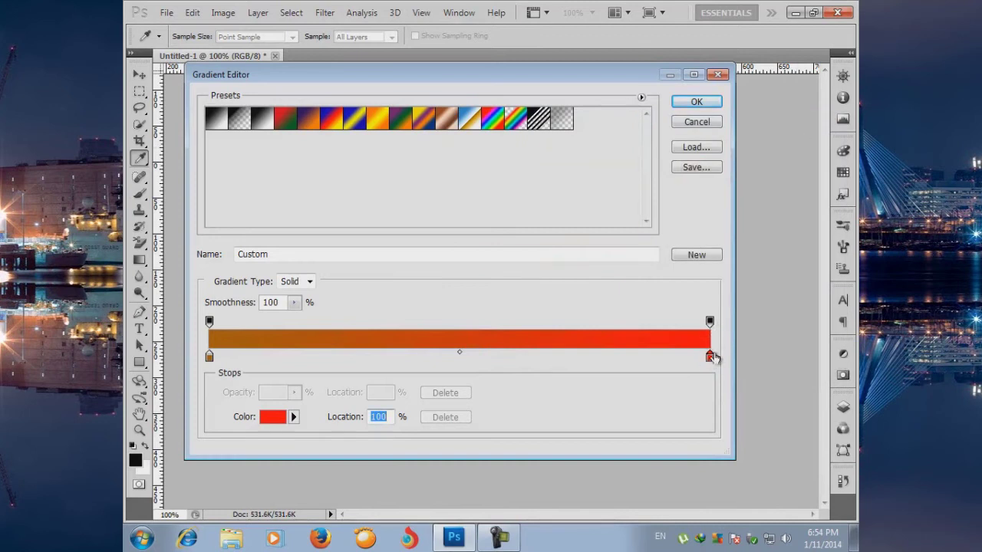
left_click(695, 102)
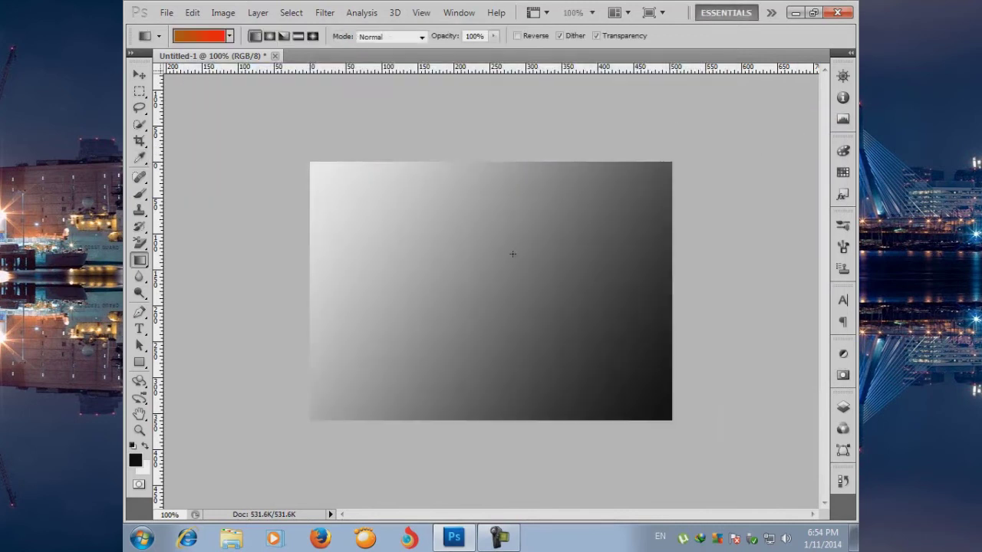
Draw the brown-to-red gradient diagonally from bottom-right to top-left, then reopen the Gradient Editor
left_click_drag(668, 418, 311, 164)
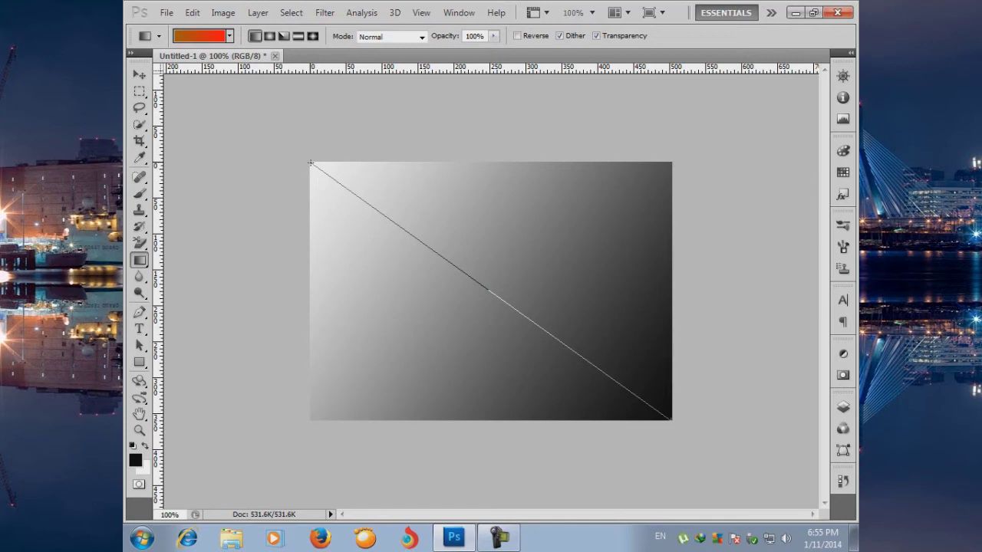
left_click_drag(311, 163, 311, 163)
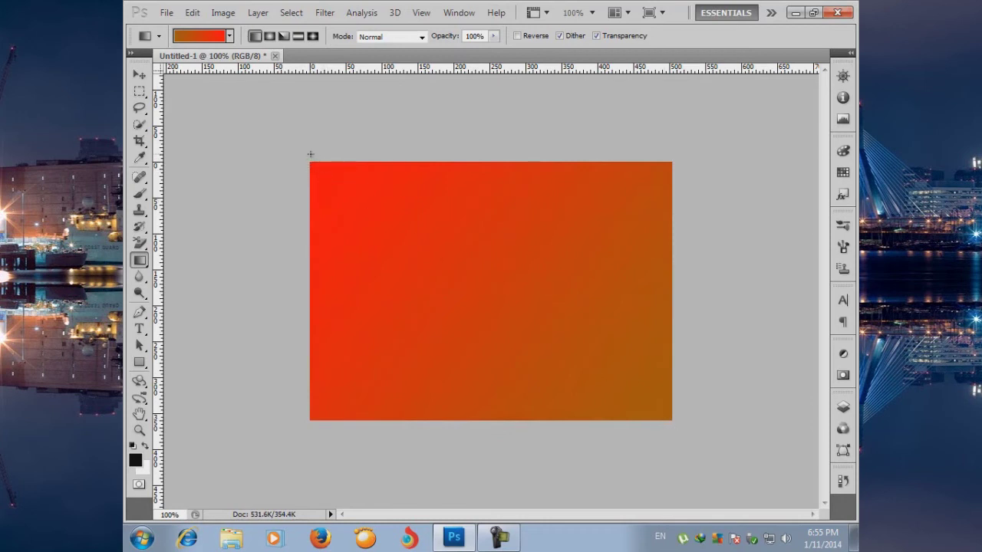
left_click(201, 36)
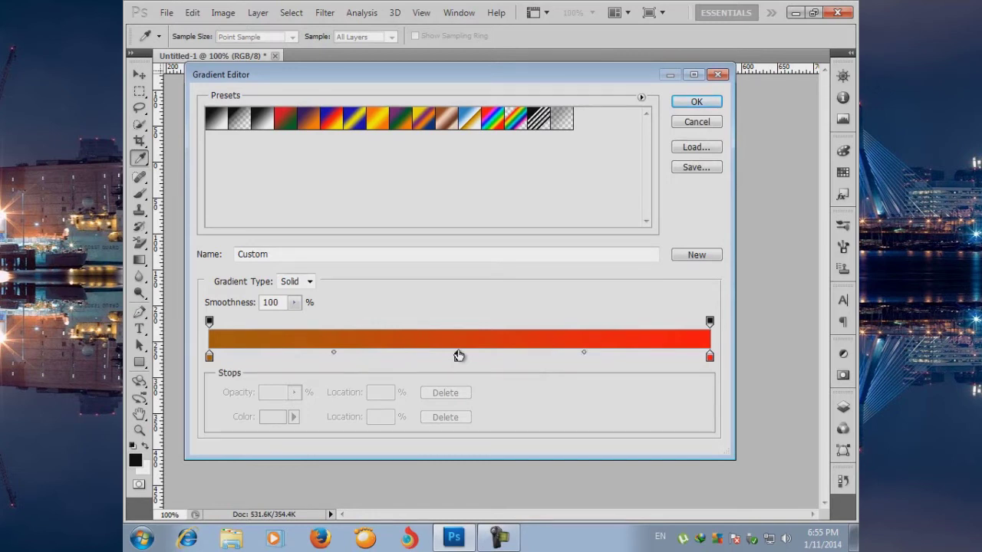
Add a colour stop at 50% and colour it fully saturated bright green 12ff00
left_click(459, 355)
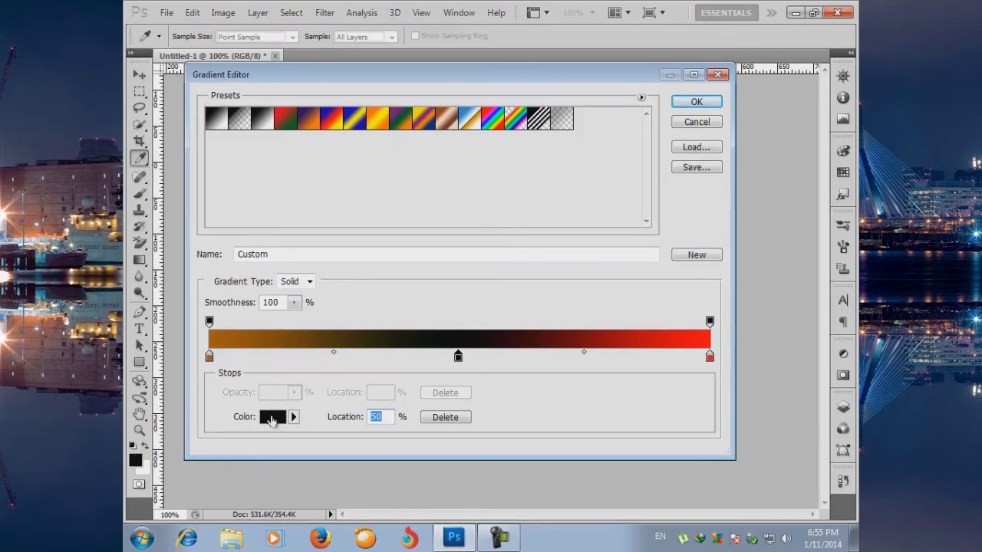
left_click(273, 416)
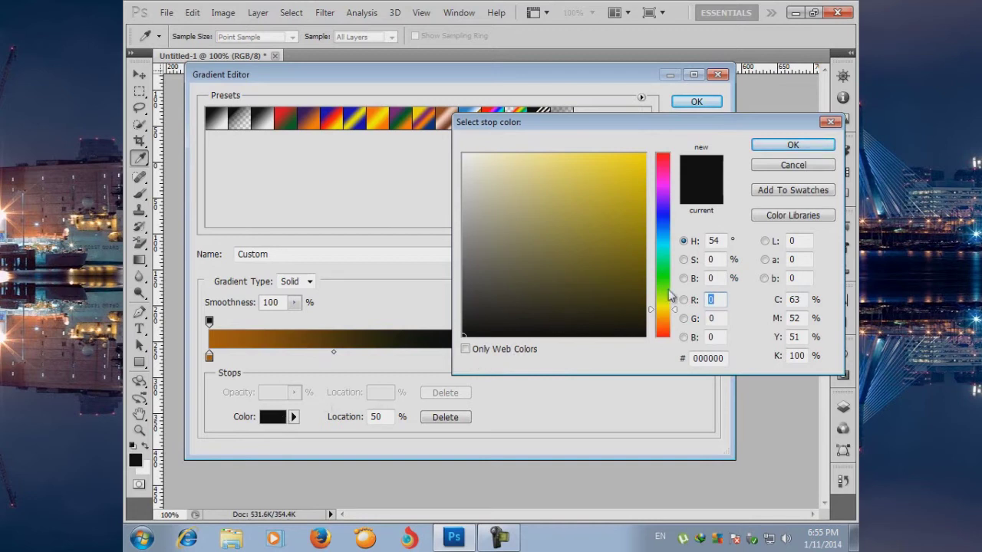
left_click_drag(537, 121, 562, 104)
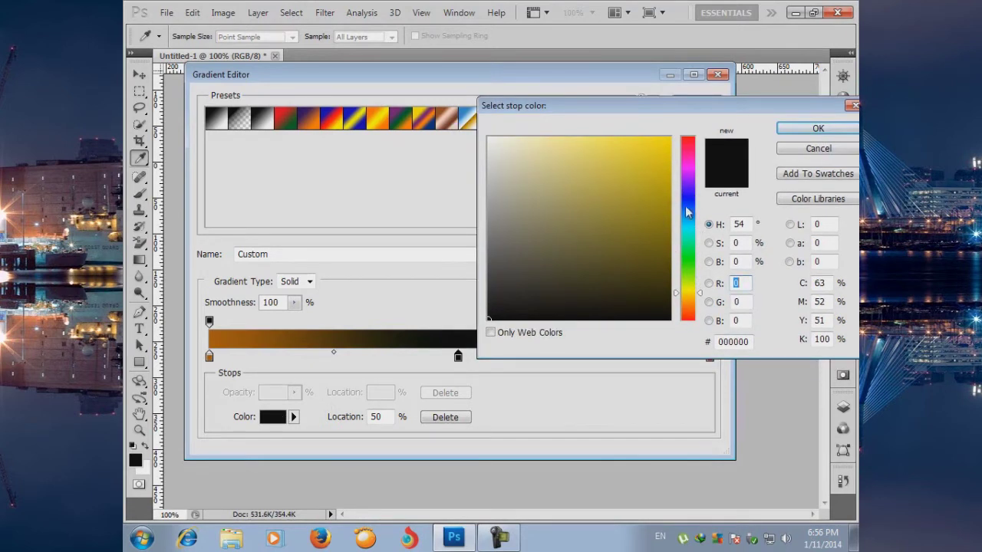
left_click(688, 261)
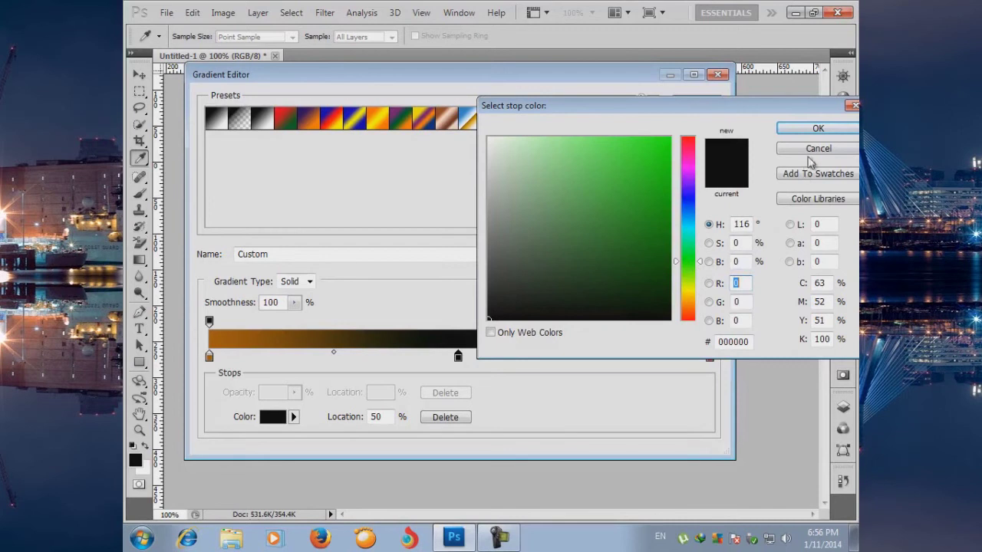
left_click_drag(641, 200, 694, 126)
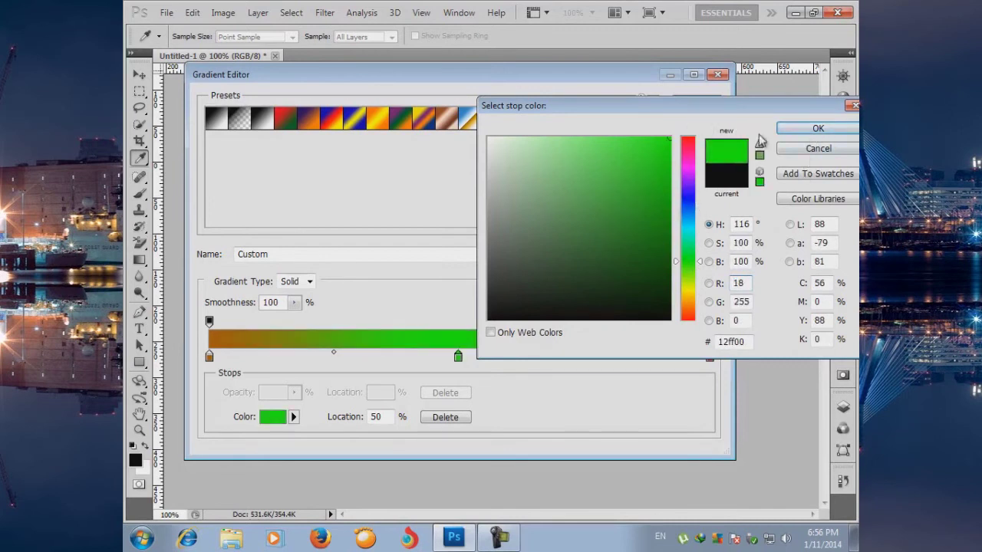
left_click(817, 129)
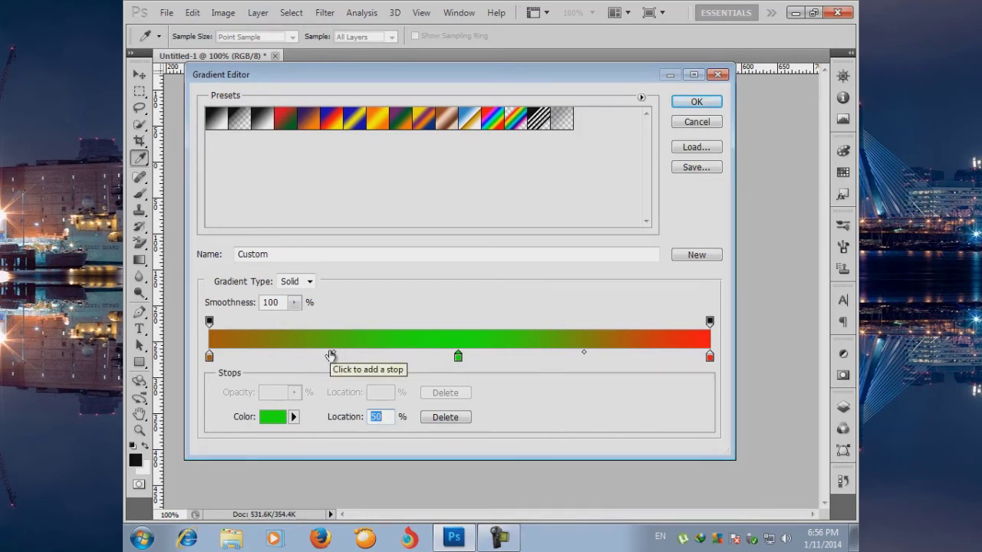
Add blue 2400ff colour stops at 24% and 74%, then accept the edited gradient
left_click(330, 355)
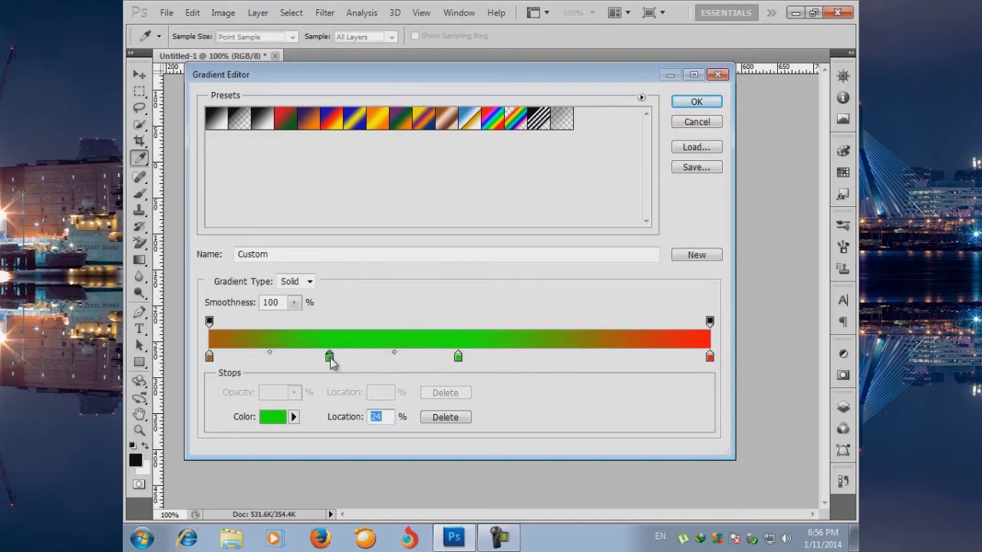
left_click(270, 419)
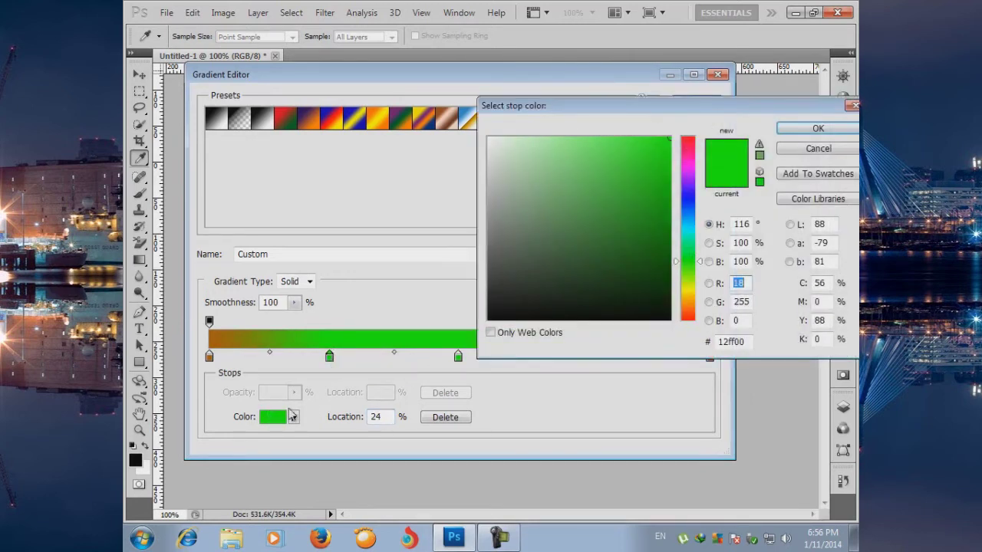
left_click(817, 149)
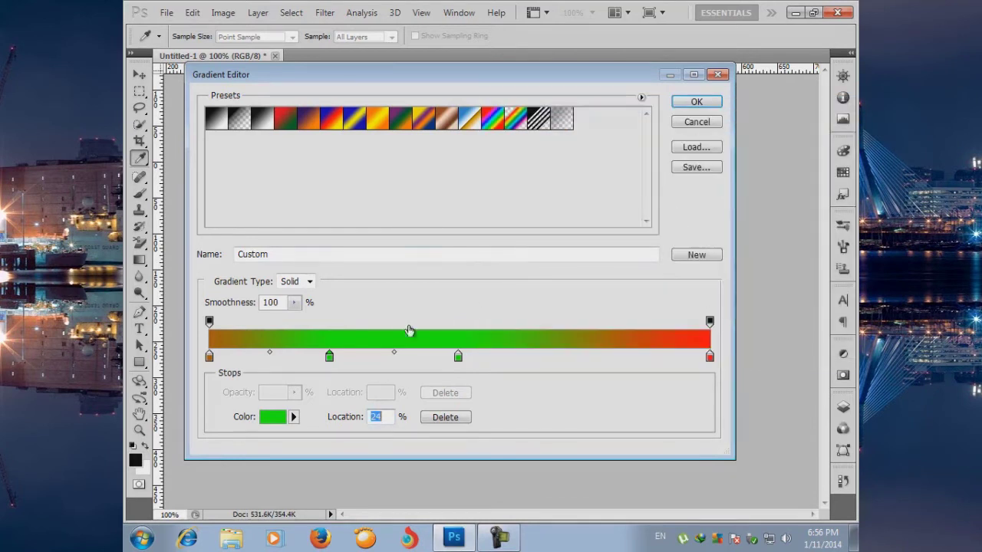
double_click(329, 357)
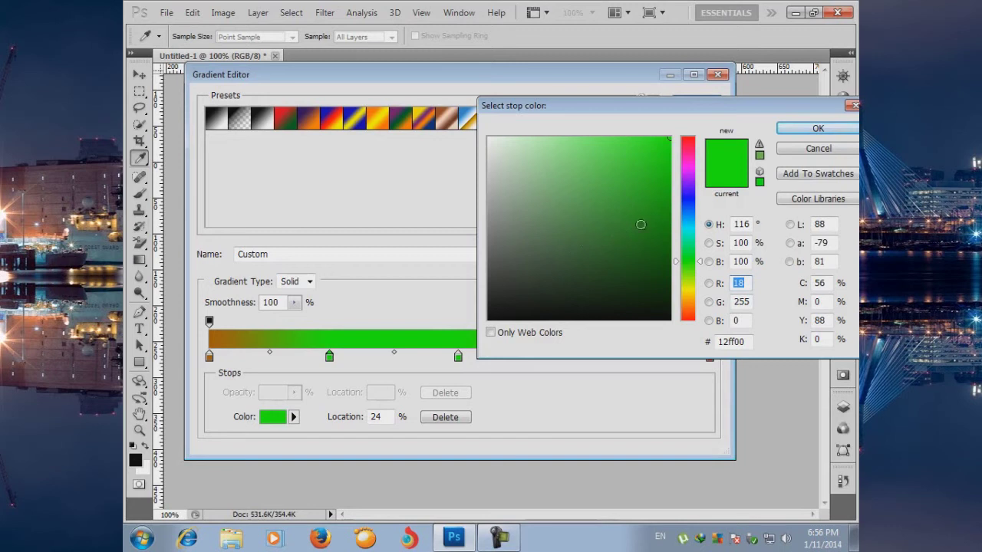
mouse_move(688, 284)
left_mouse_down()
mouse_move(687, 302)
mouse_move(691, 204)
left_mouse_up()
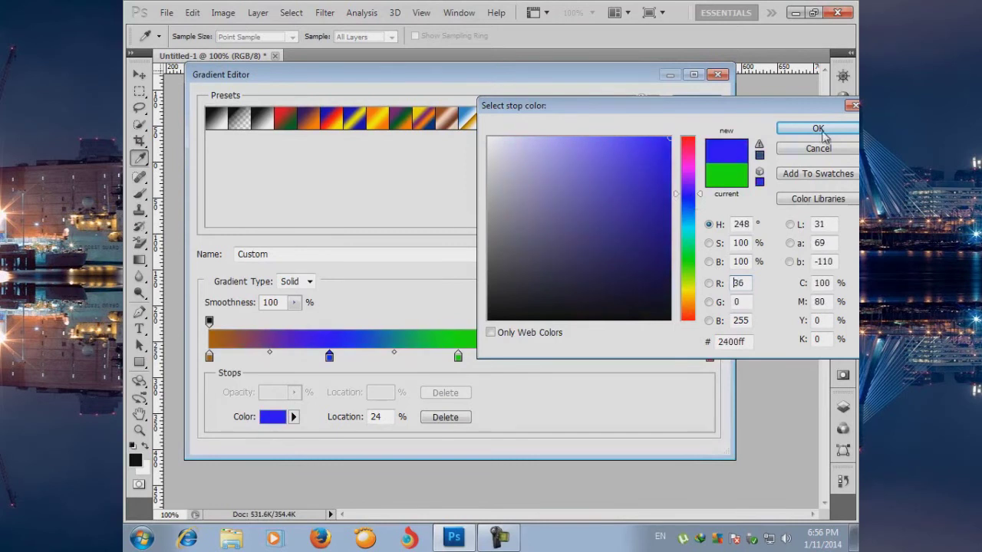
left_click(818, 128)
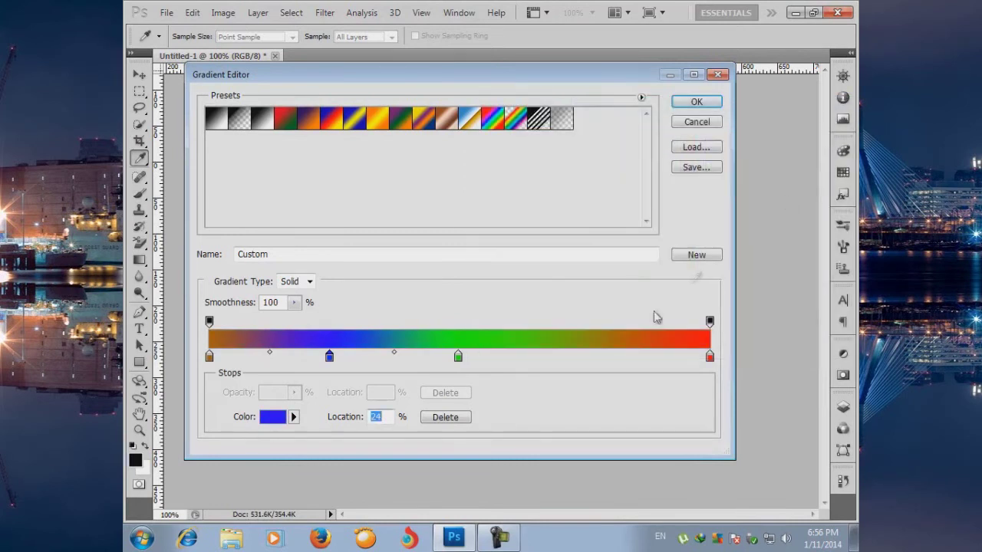
left_click(579, 355)
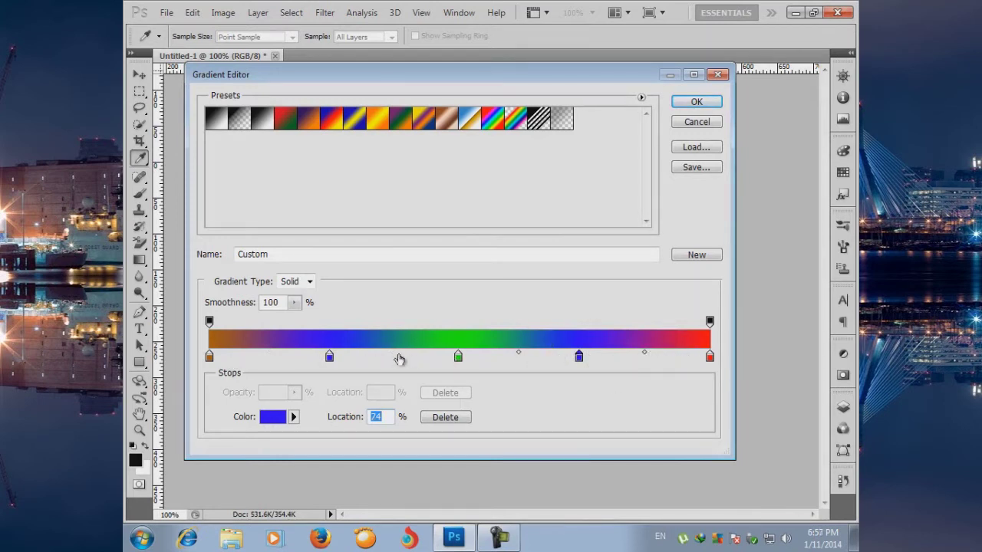
left_click(697, 103)
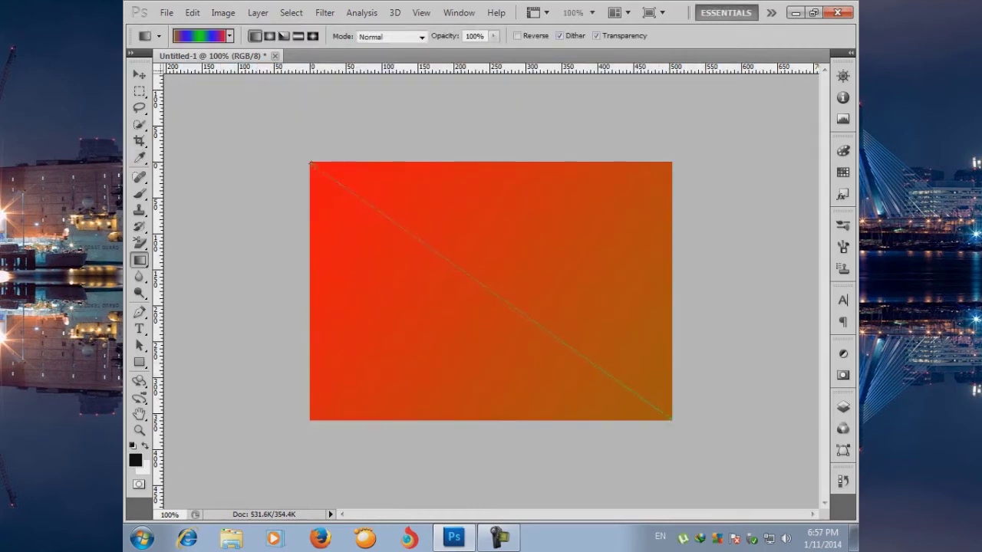
Draw the red–blue–green–blue–brown gradient diagonally across the canvas, then reopen and reposition the Gradient Editor
left_click_drag(671, 418, 672, 419)
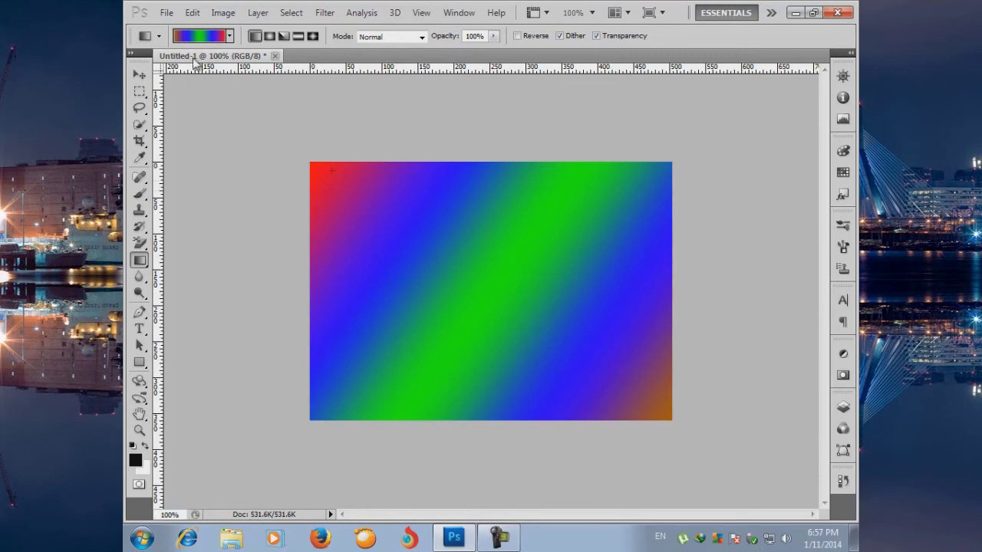
left_click(200, 36)
mouse_move(470, 82)
left_mouse_down()
mouse_move(754, 79)
mouse_move(519, 80)
left_mouse_up()
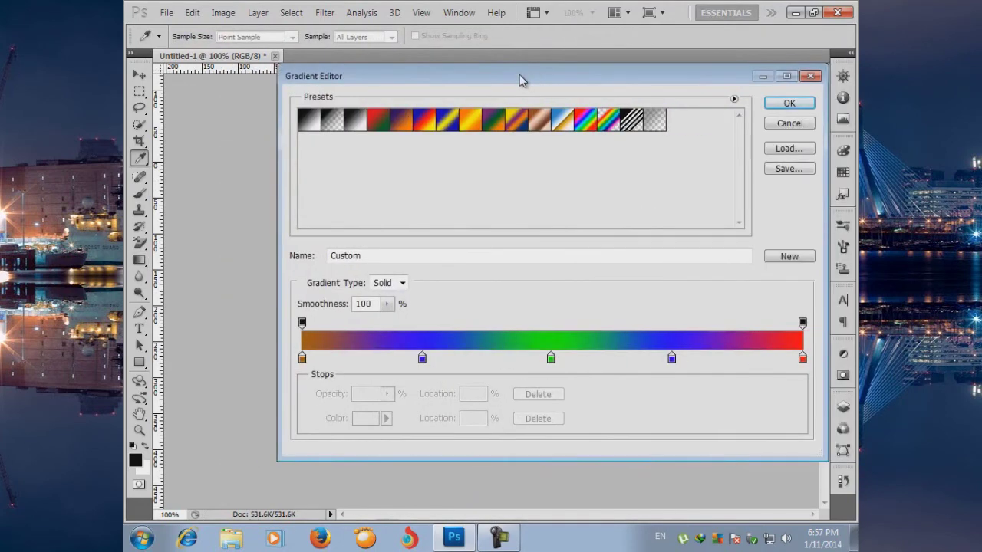
Rename the custom gradient to 'This is my fist setup gradient'
left_click_drag(449, 80, 432, 80)
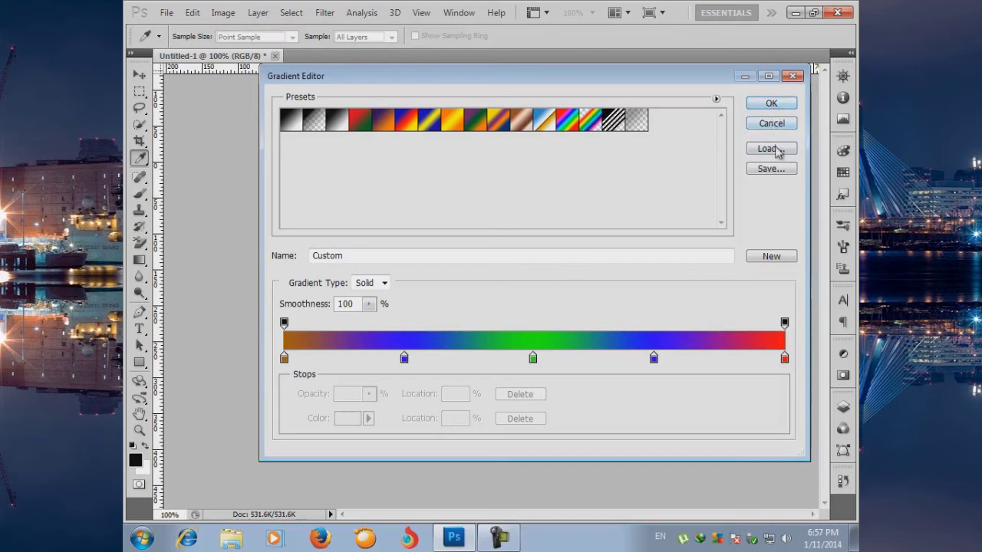
double_click(329, 259)
double_click(381, 256)
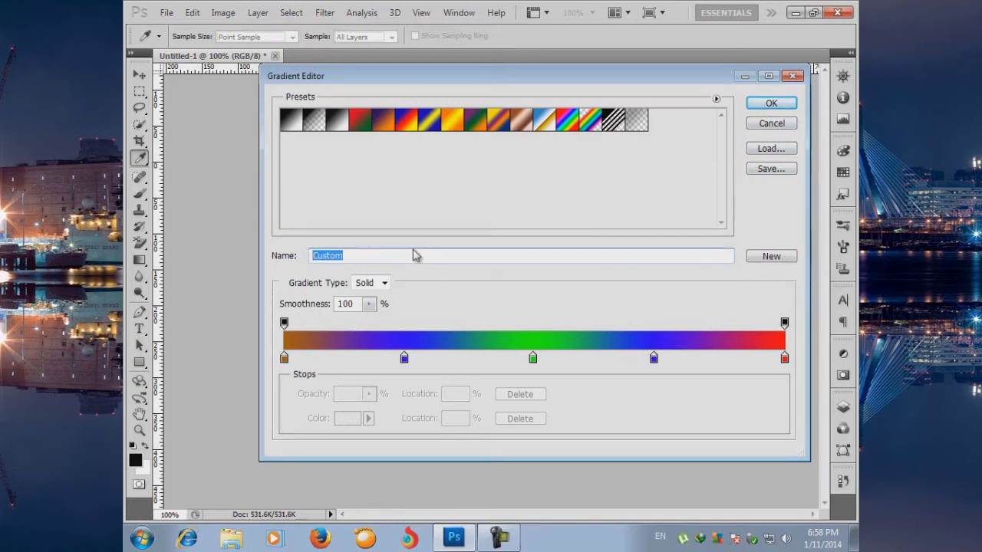
type("TH")
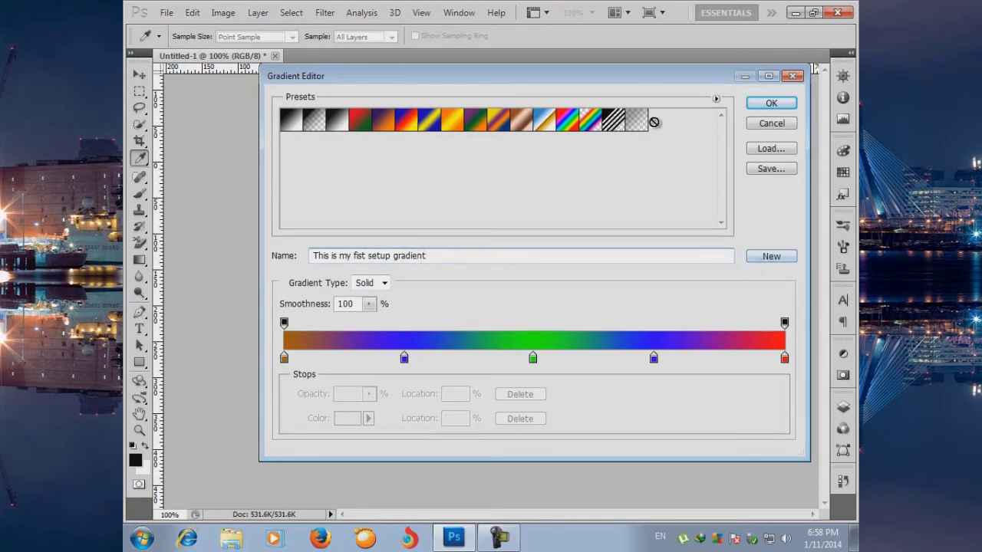
Add the renamed gradient to the presets list and begin saving the presets
left_click(771, 256)
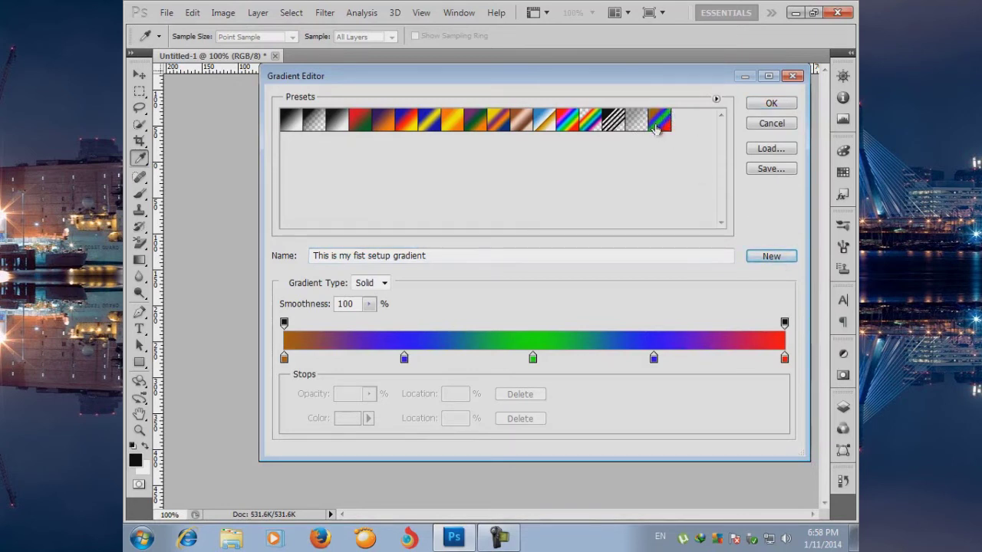
left_click_drag(656, 128, 616, 209)
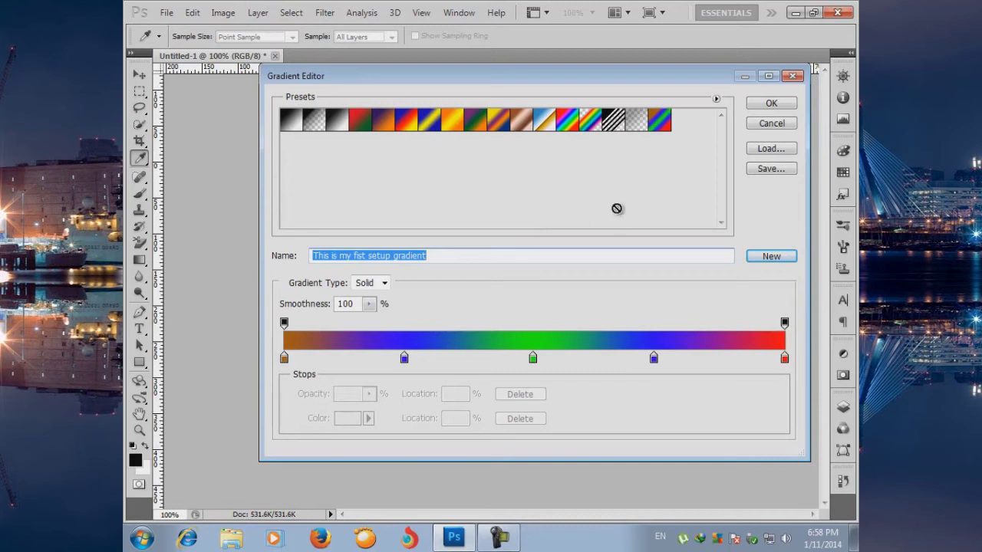
mouse_move(616, 209)
left_mouse_down()
mouse_move(698, 117)
mouse_move(637, 164)
mouse_move(627, 194)
left_mouse_up()
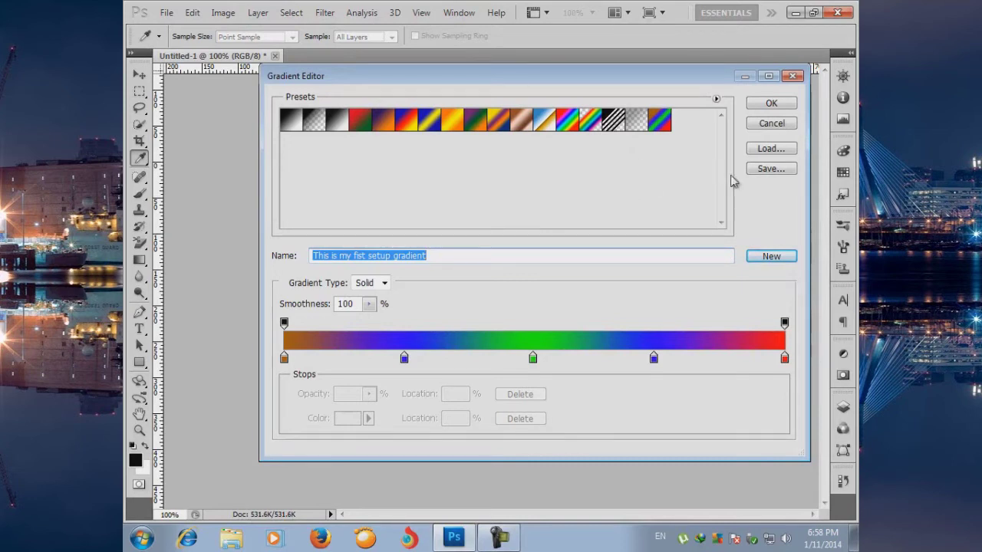
left_click(773, 171)
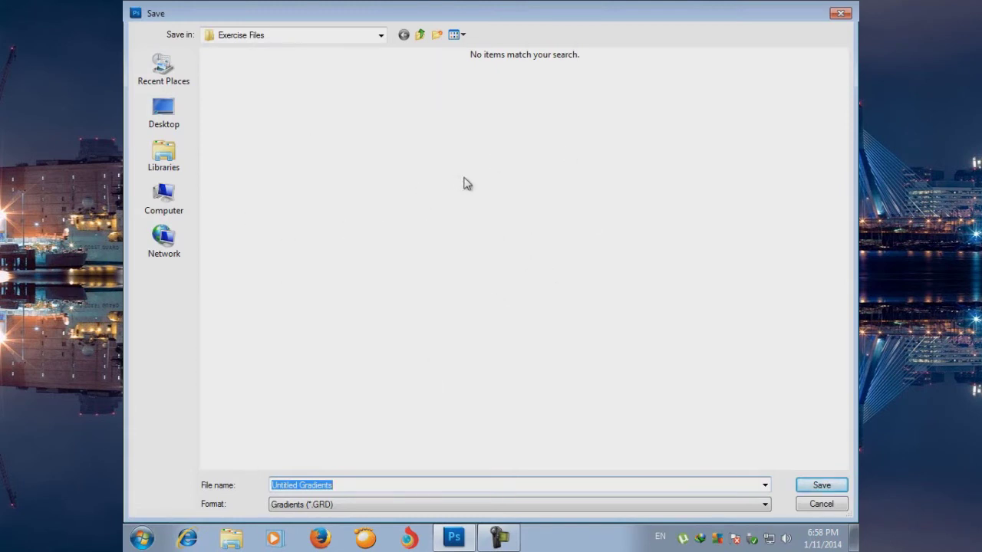
Browse the save dialog to Local Disk (D:), then cancel saving the presets
left_click(358, 486)
key("ctrl+a")
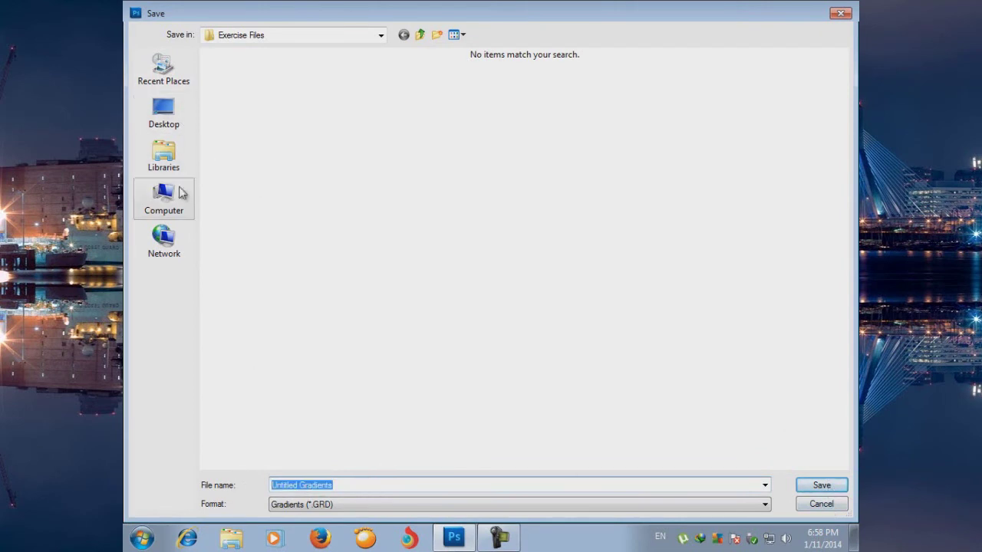
left_click(164, 197)
double_click(459, 100)
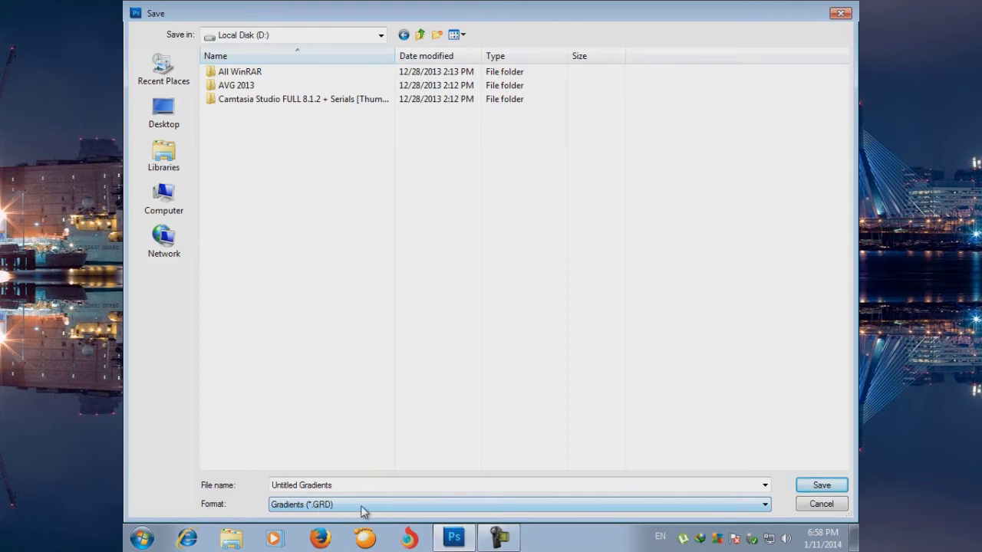
left_click(821, 504)
left_click(607, 257)
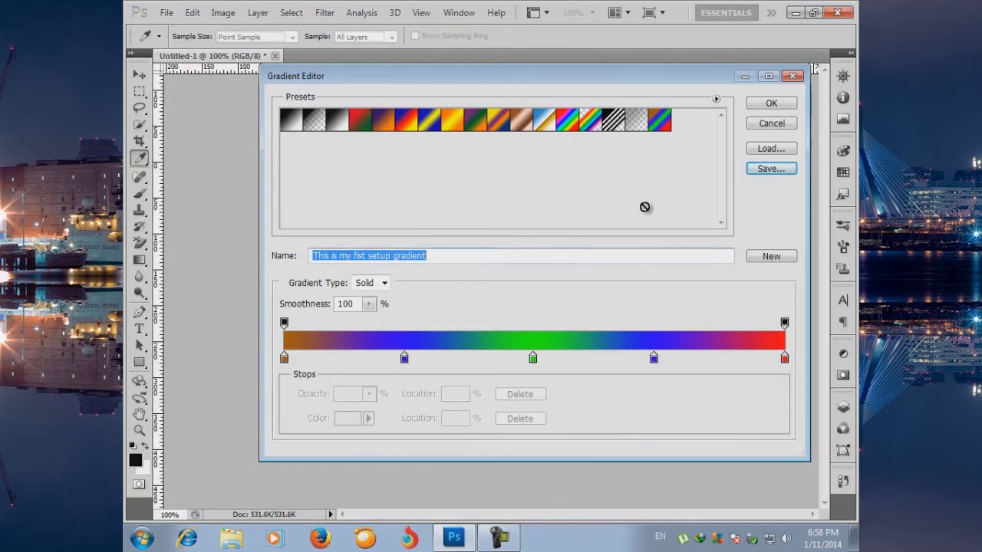
Save the presets as Untitled Gradients.GRD on the Desktop and minimize Photoshop
left_click(781, 150)
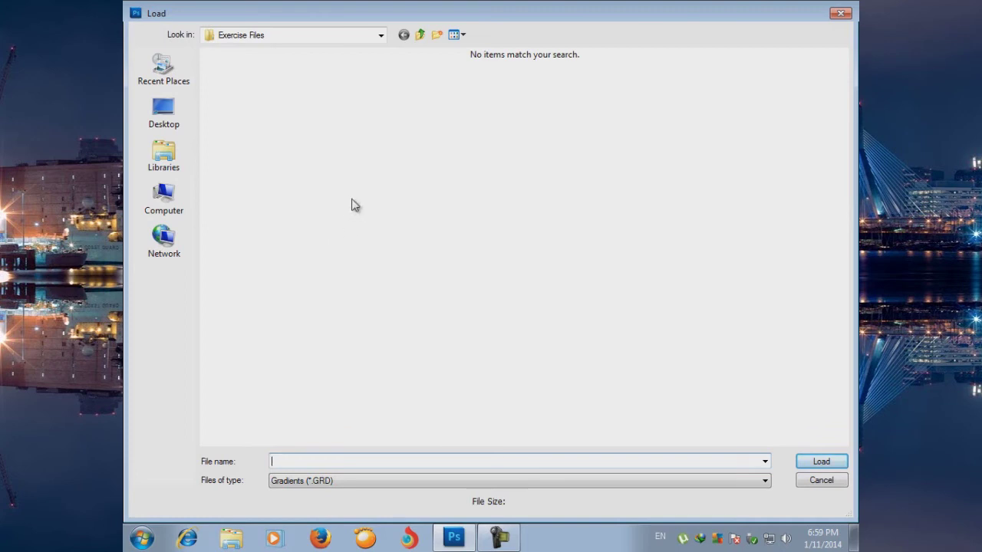
left_click(821, 480)
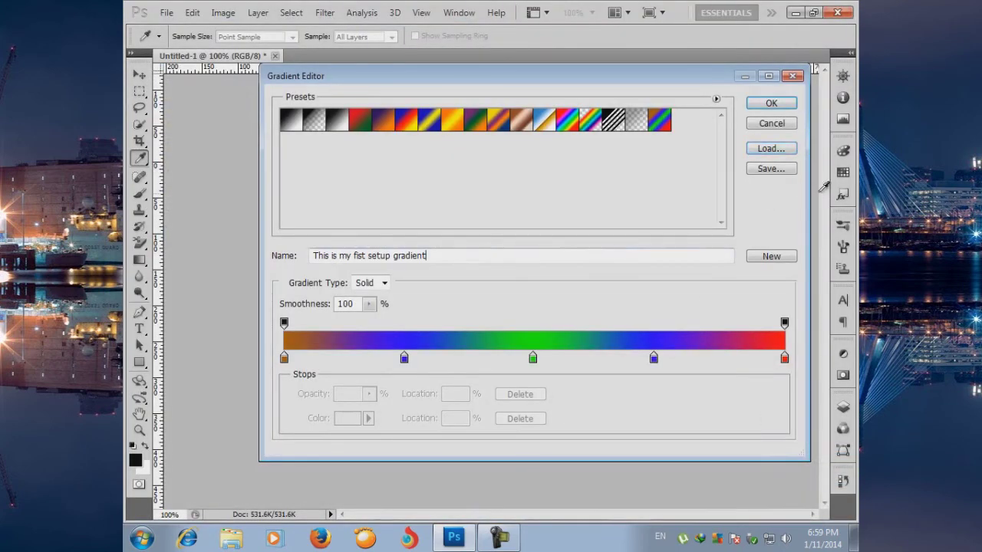
left_click(776, 170)
left_click(147, 121)
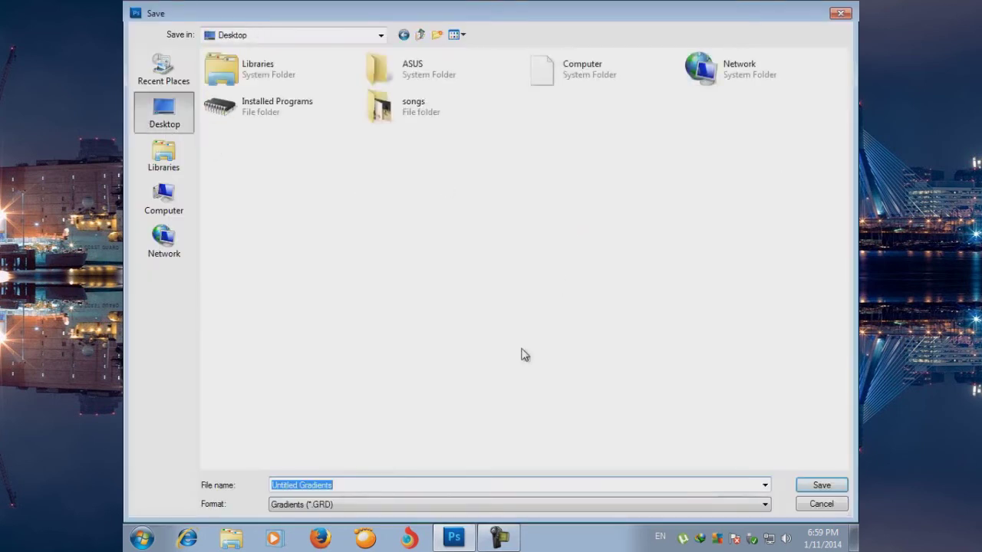
left_click(818, 486)
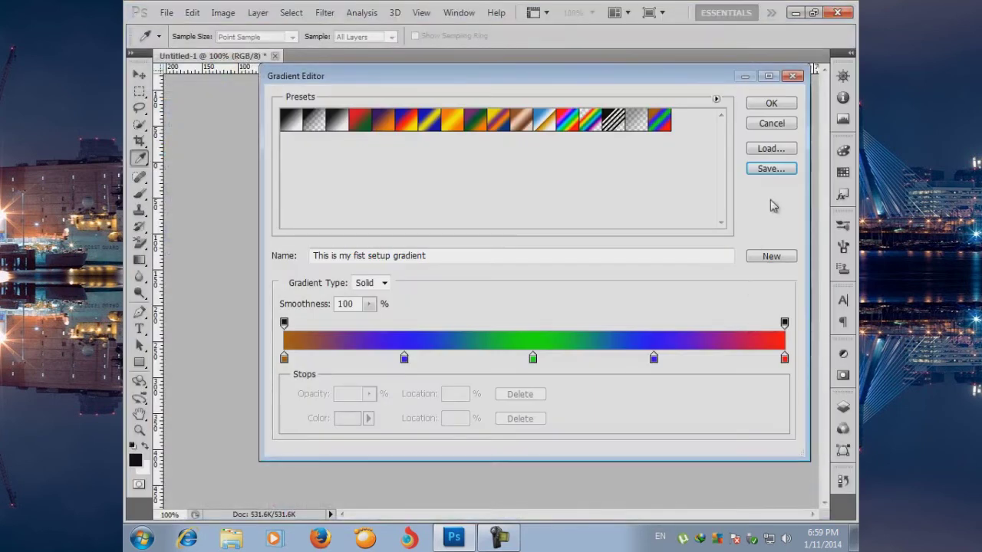
left_click(855, 541)
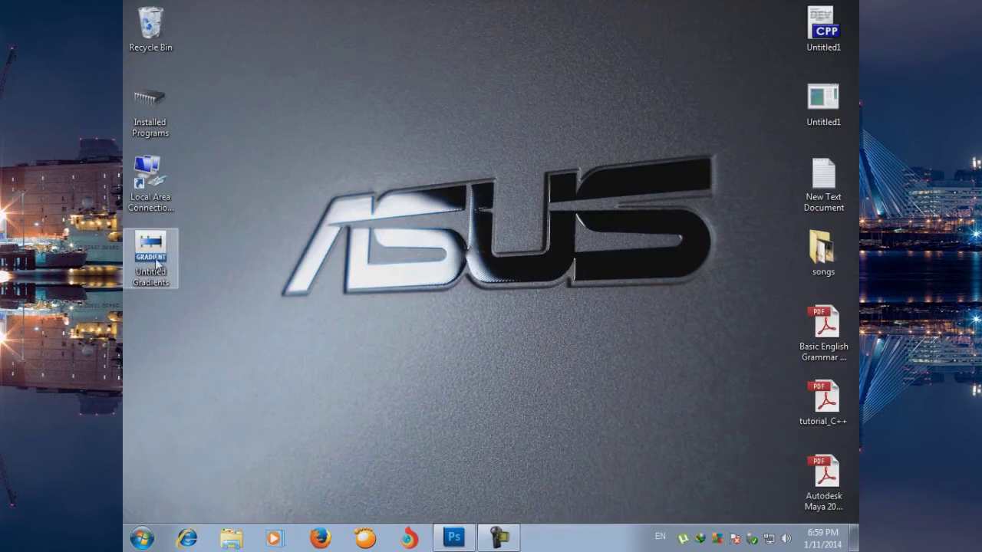
Check the Untitled Gradients .grd file's properties on the desktop, then return to Photoshop
right_click(145, 260)
left_click(270, 514)
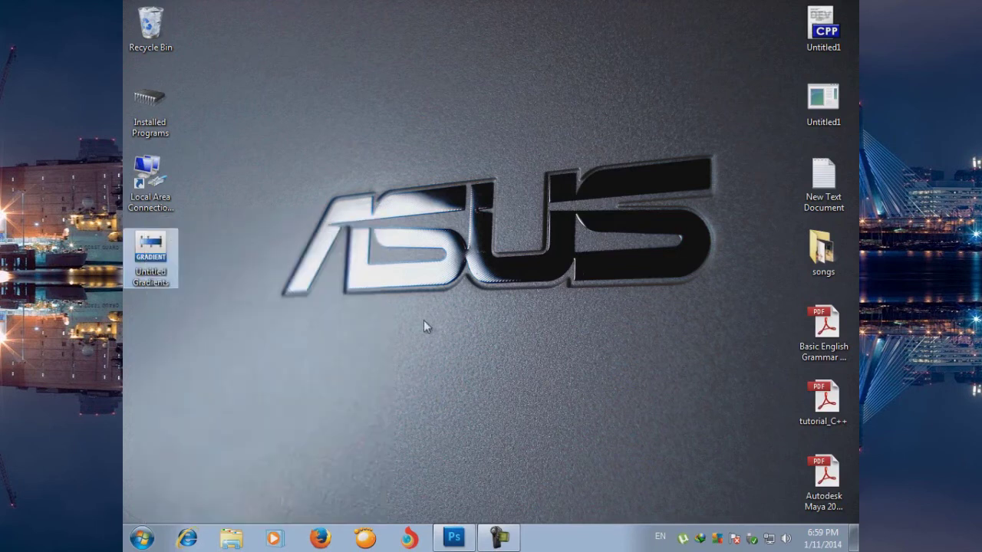
double_click(255, 244)
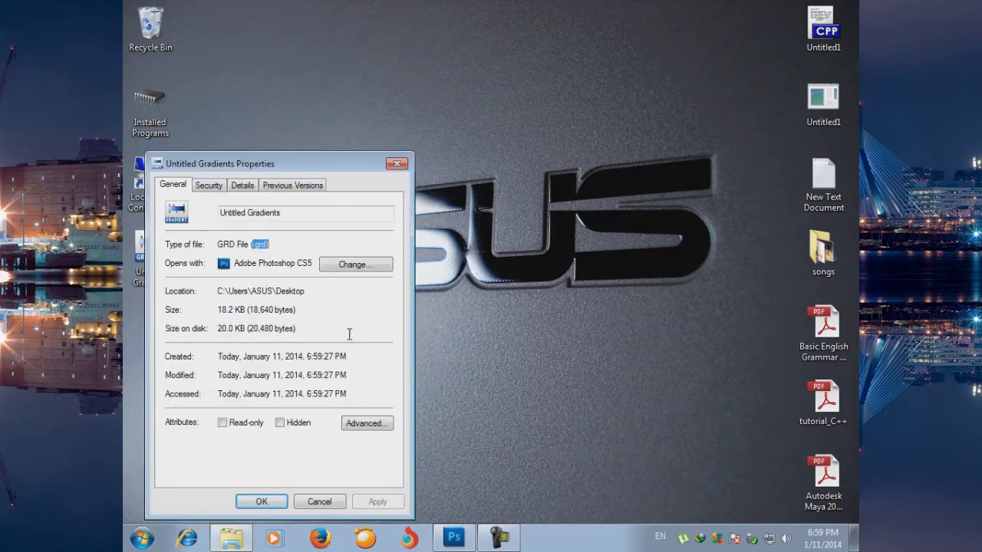
left_click(396, 164)
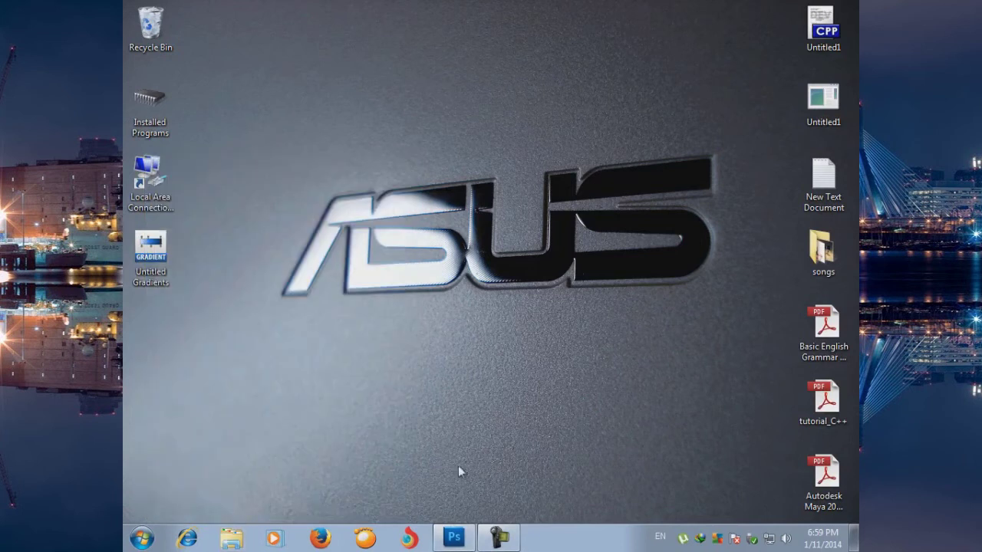
left_click(454, 538)
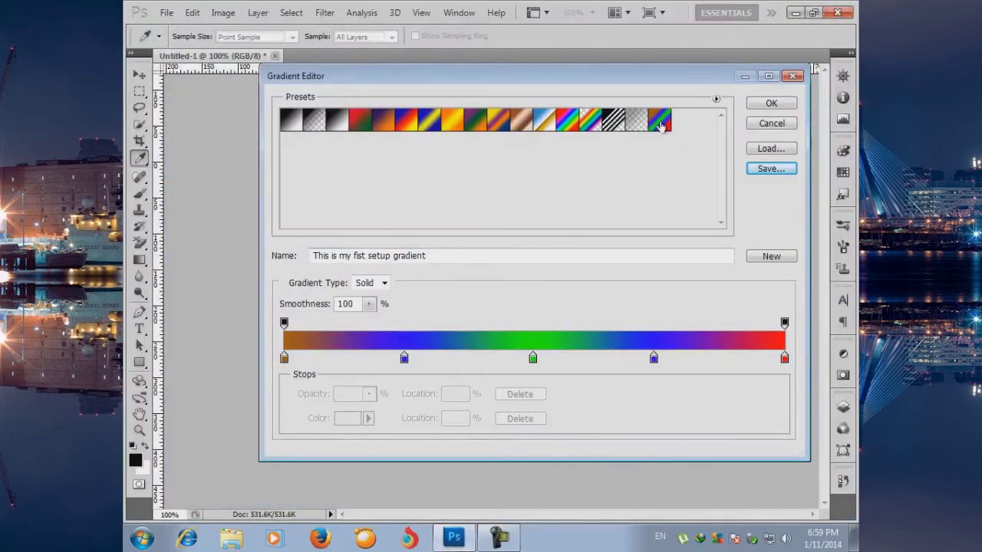
Delete the custom rainbow gradient preset and select Transparent Stripes
left_click(660, 121)
key("BackSpace")
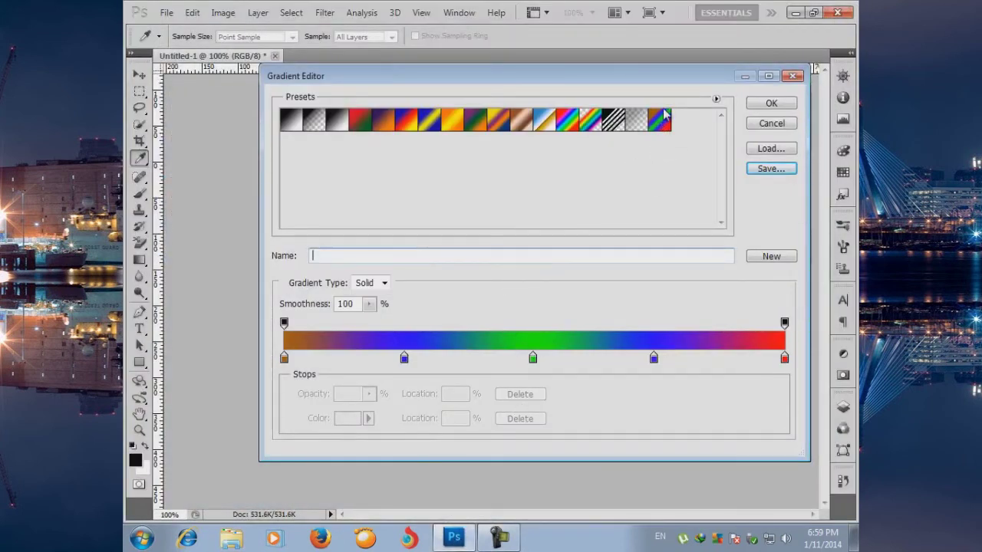
left_click(665, 117)
right_click(665, 120)
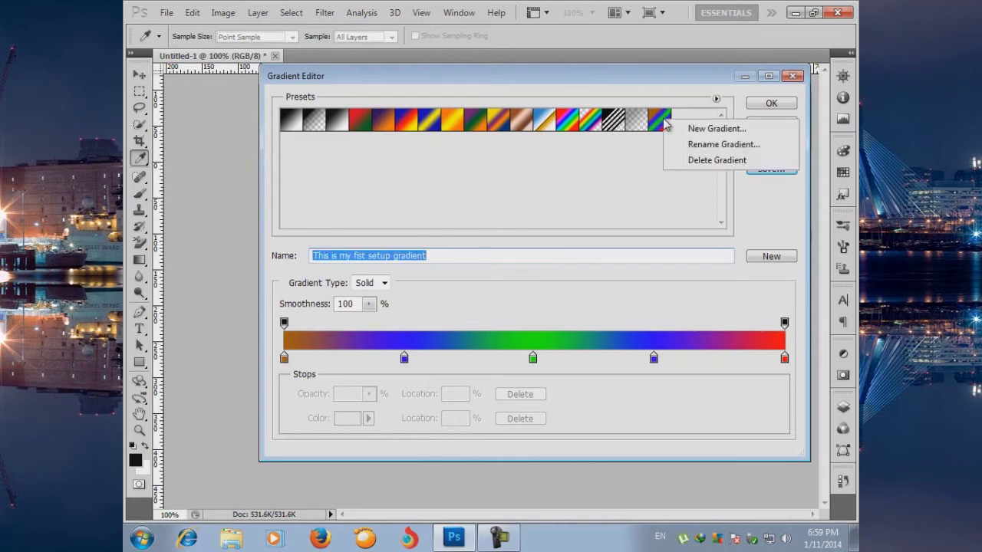
left_click(717, 159)
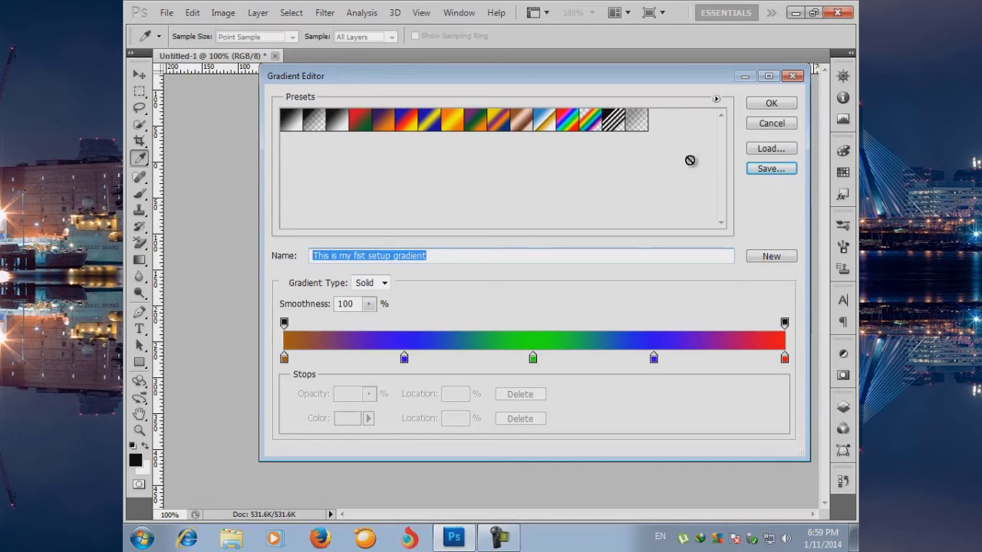
left_click(614, 120)
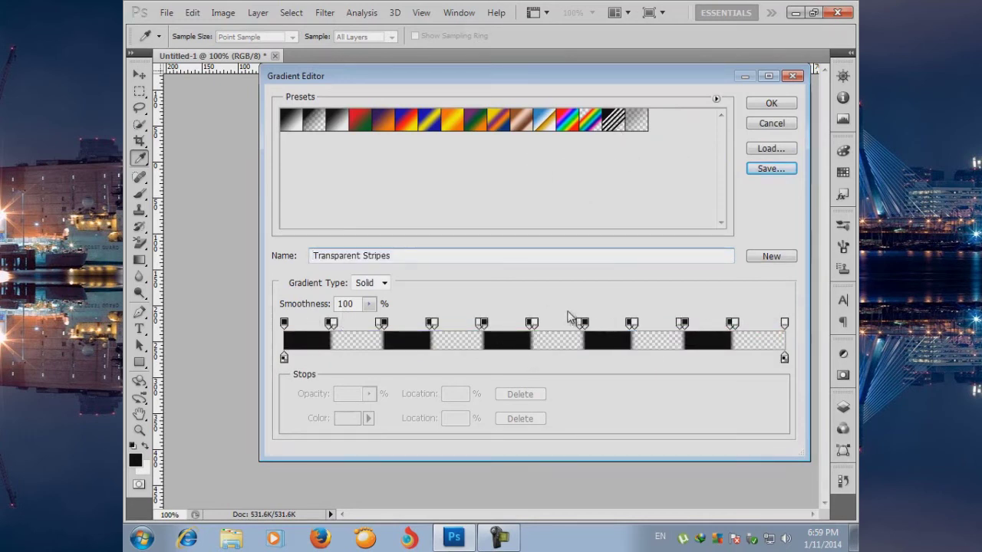
Load the Untitled Gradients.GRD file into the gradient presets
left_click(770, 149)
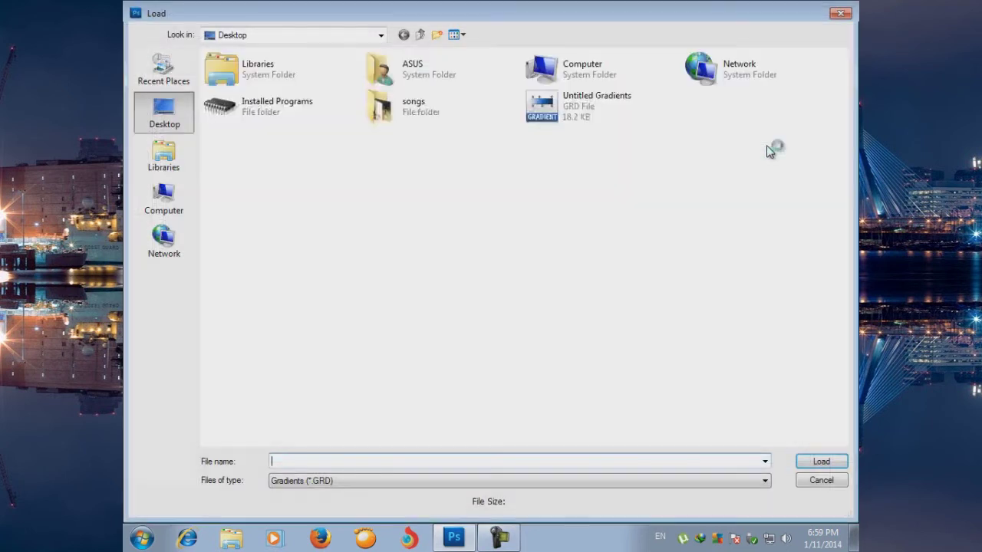
left_click(566, 111)
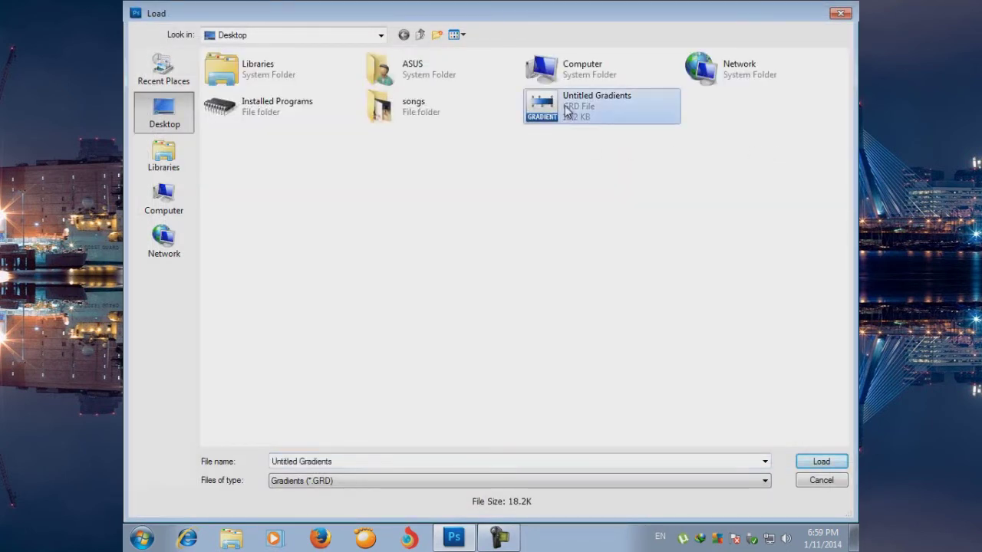
double_click(566, 111)
left_click(615, 150)
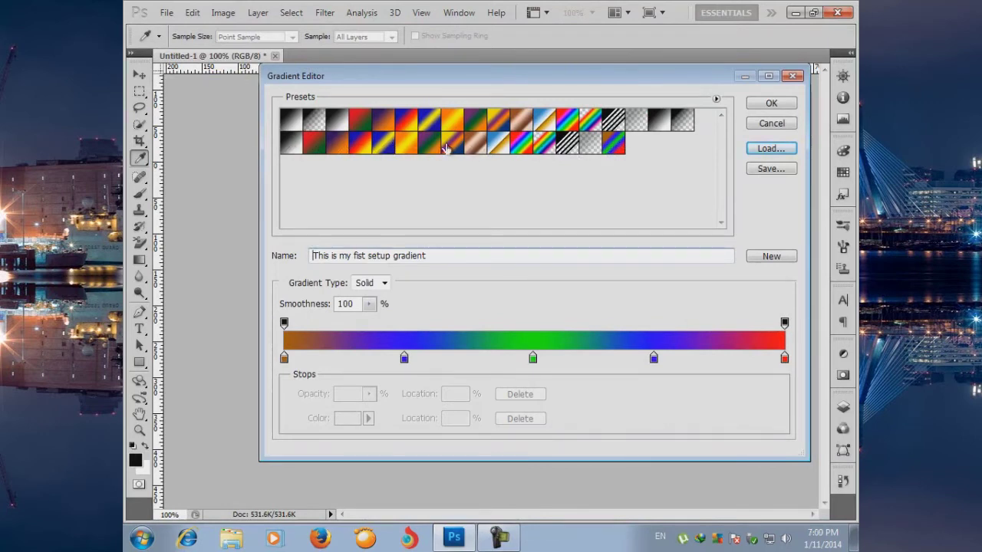
Confirm the Gradient Type stays set to Solid
mouse_move(614, 149)
left_mouse_down()
mouse_move(684, 223)
mouse_move(457, 218)
left_mouse_up()
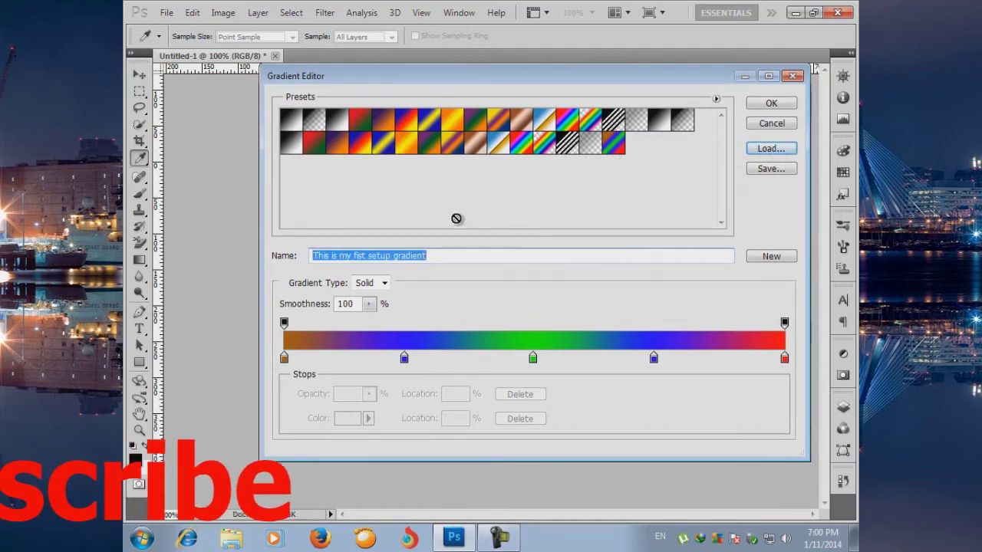
left_click_drag(457, 219, 420, 264)
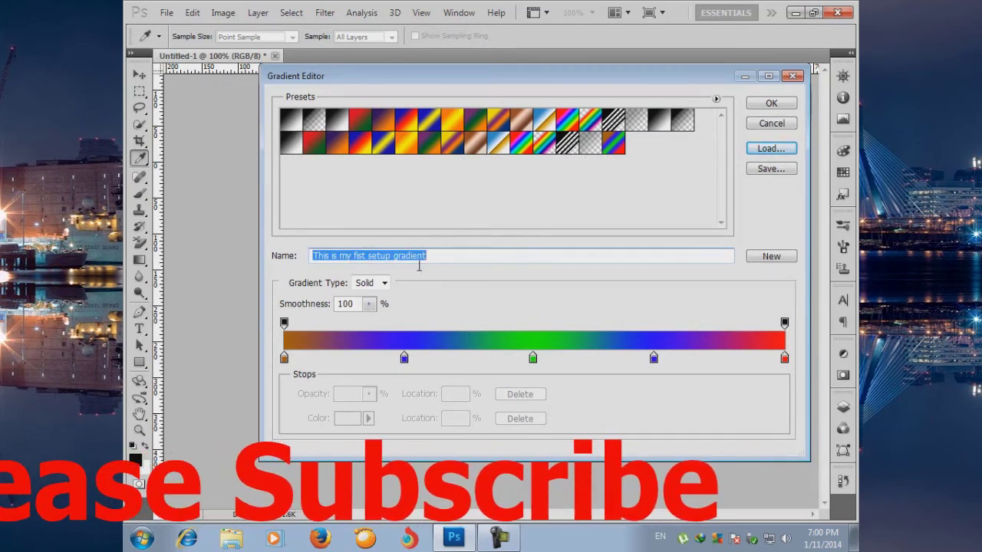
left_click(376, 283)
left_click(367, 294)
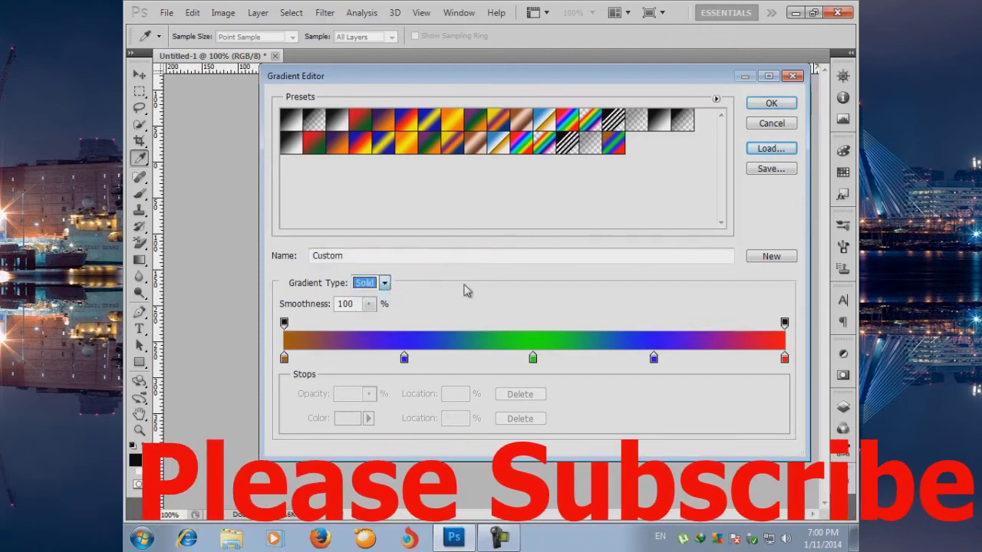
left_click(383, 283)
left_click(386, 290)
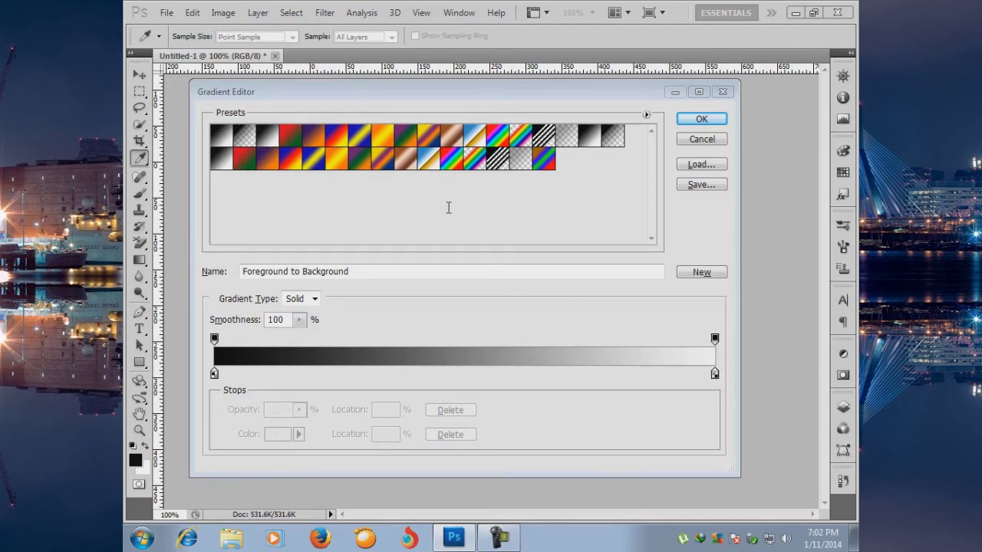
Set the left end colour stop to grey b4b4b4
left_click(215, 375)
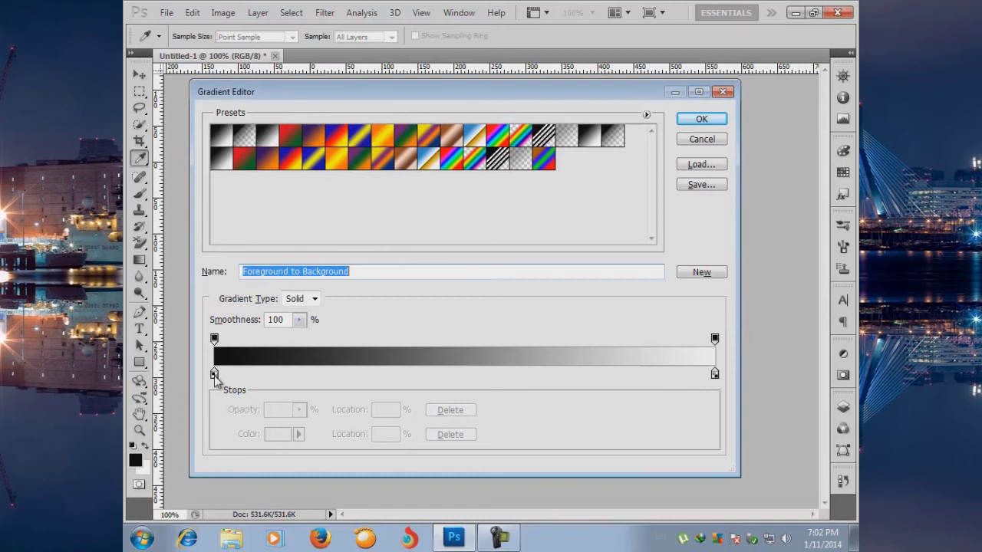
left_click(214, 375)
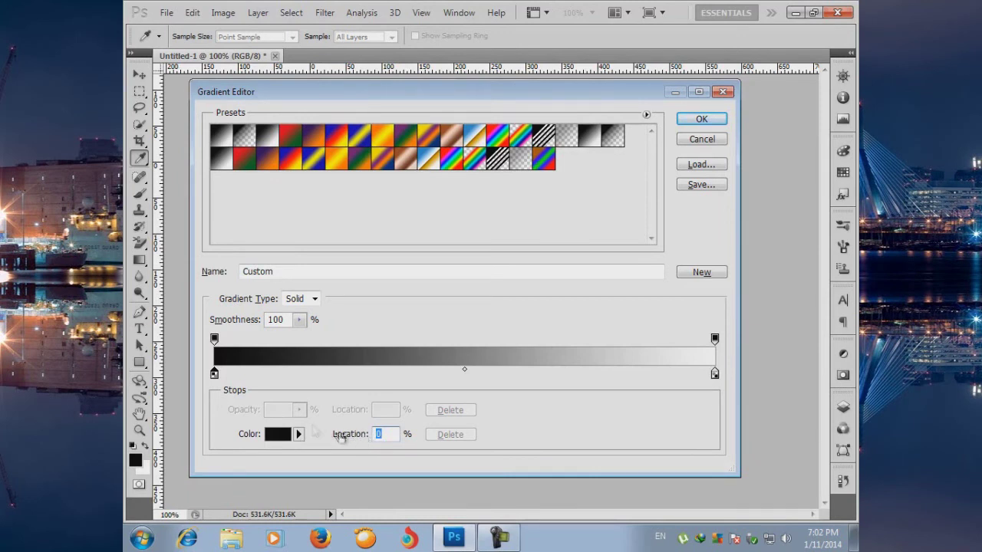
double_click(214, 375)
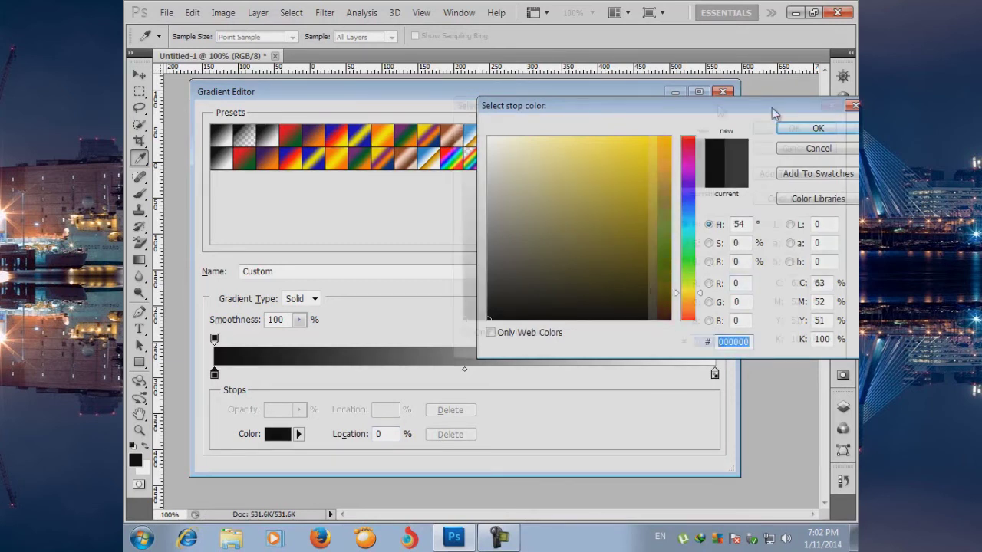
left_click_drag(775, 107, 667, 93)
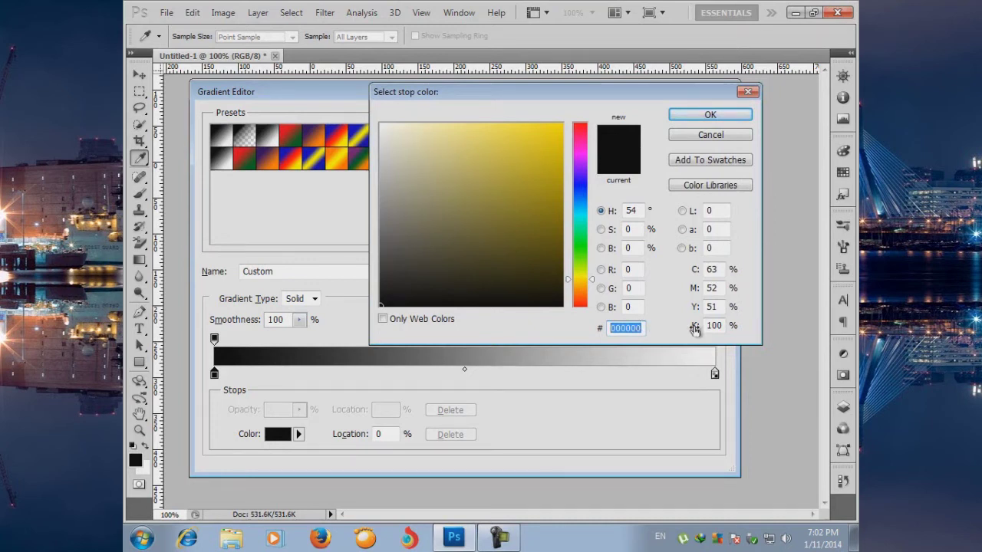
left_click_drag(695, 329, 695, 326)
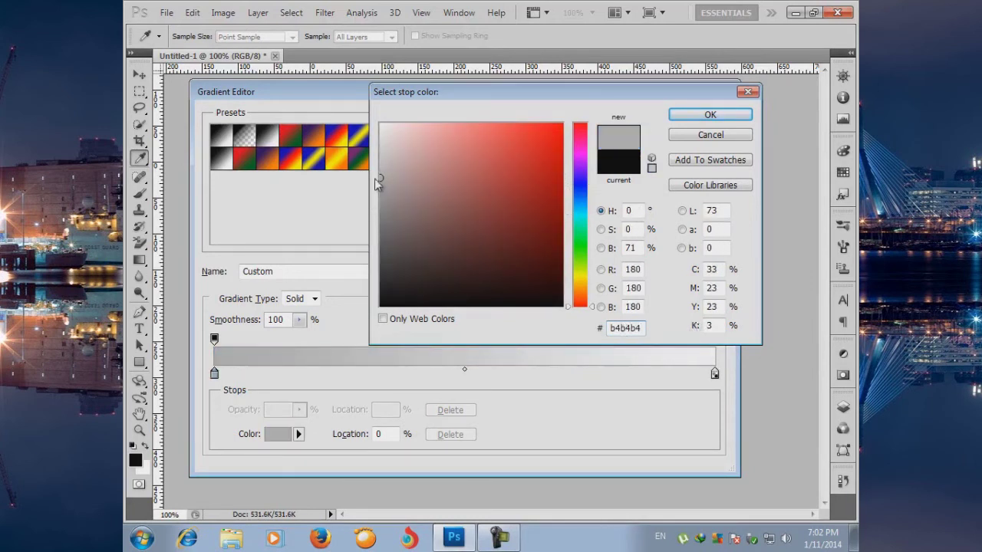
left_click(709, 115)
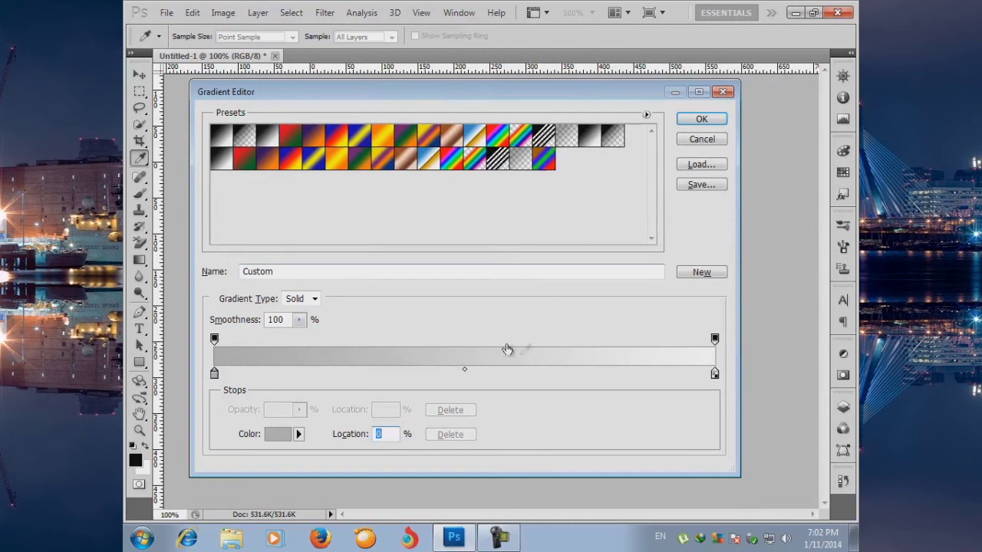
Set the right end colour stop to grey b4b4b4
double_click(714, 374)
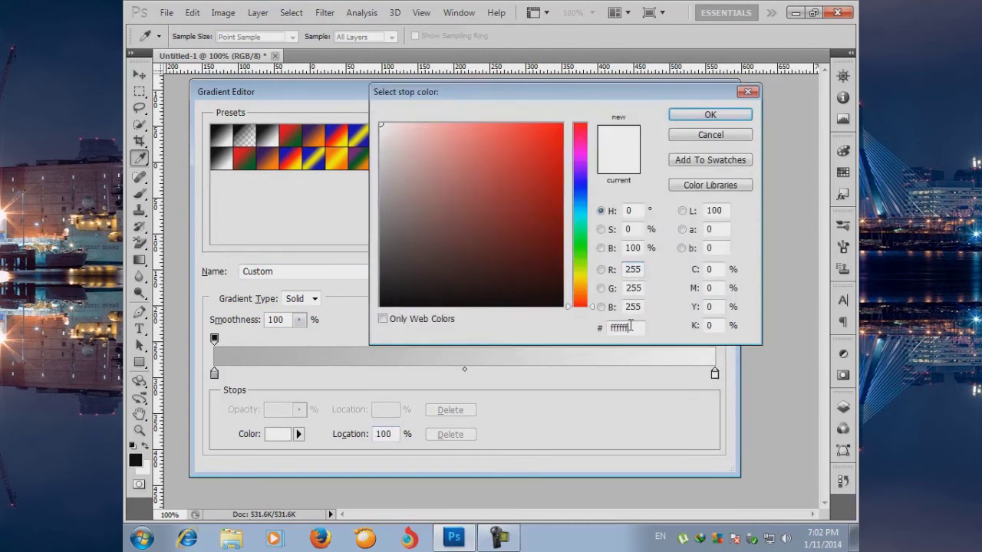
type("0b4")
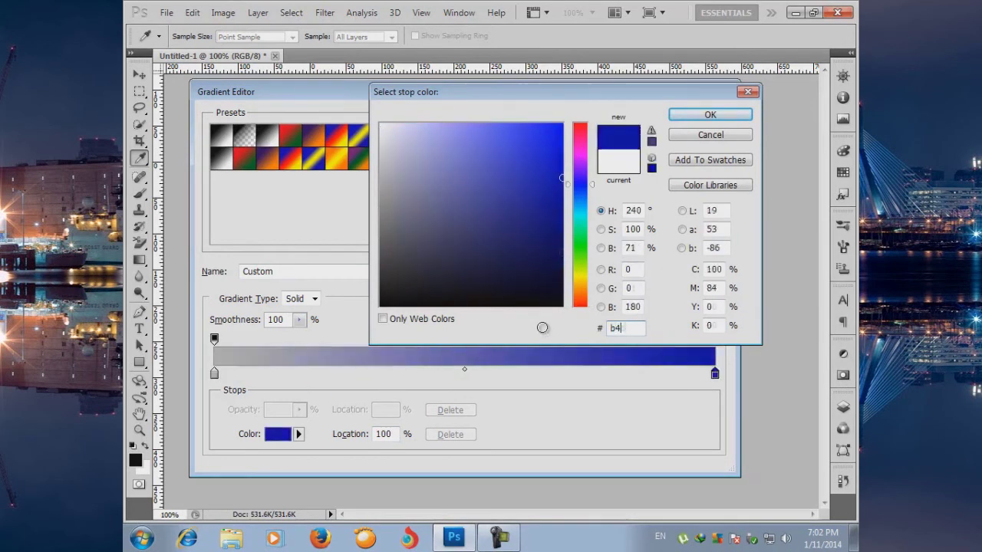
type("b4b4")
left_click(692, 119)
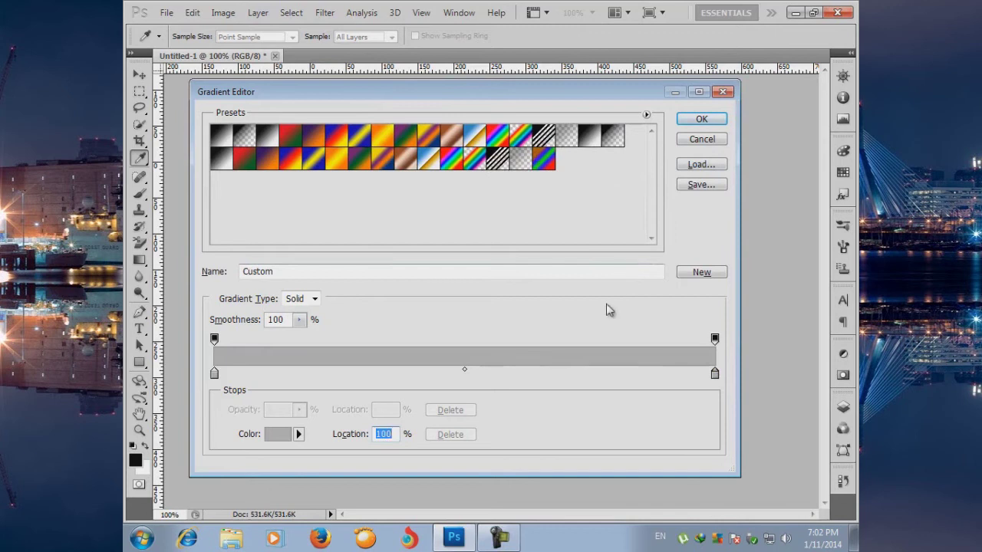
Add a dark grey 656565 stop at 10% and a light grey b4b4b4 stop at 20%
left_click(258, 373)
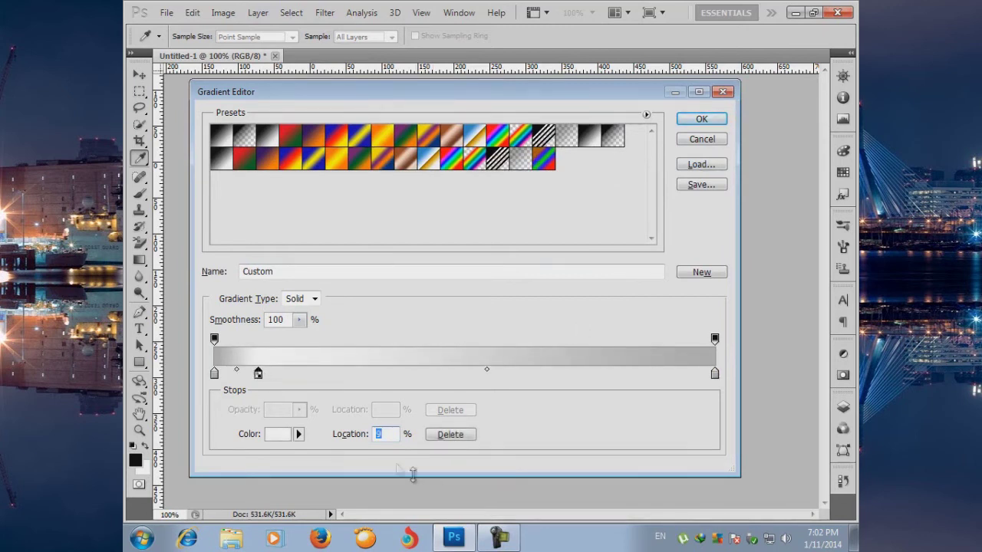
left_click(388, 435)
left_click_drag(364, 437, 359, 437)
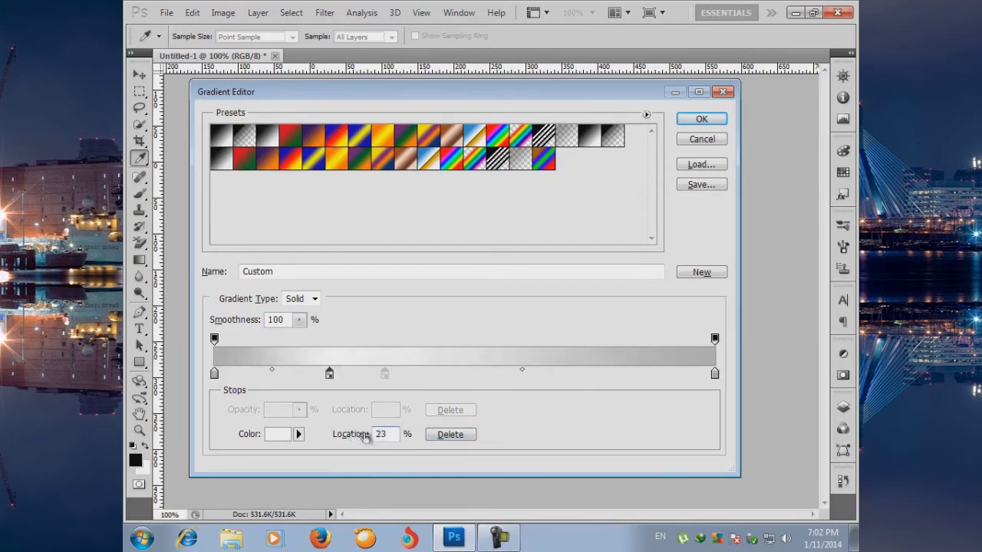
mouse_move(359, 437)
left_mouse_down()
mouse_move(389, 434)
mouse_move(360, 436)
left_mouse_up()
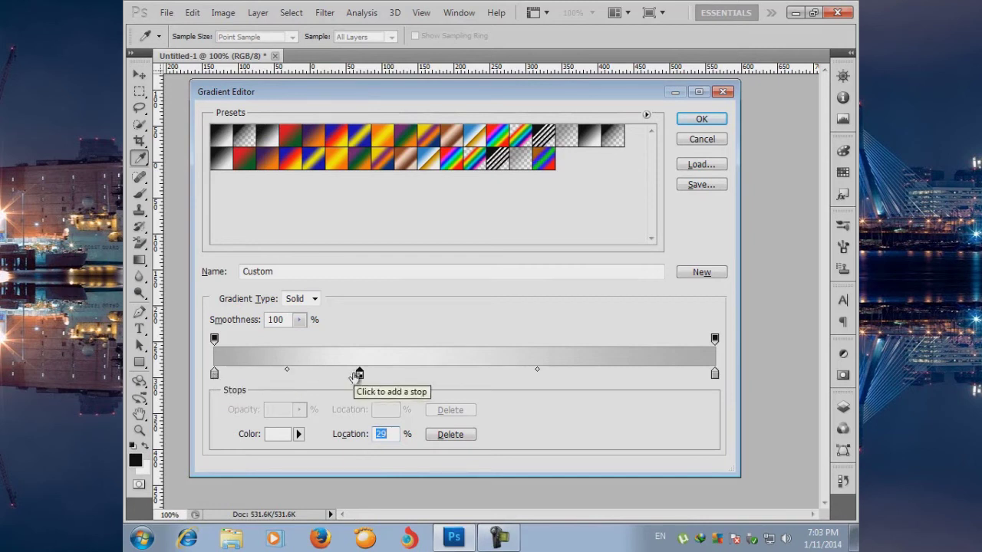
left_click_drag(315, 435, 310, 436)
type("10")
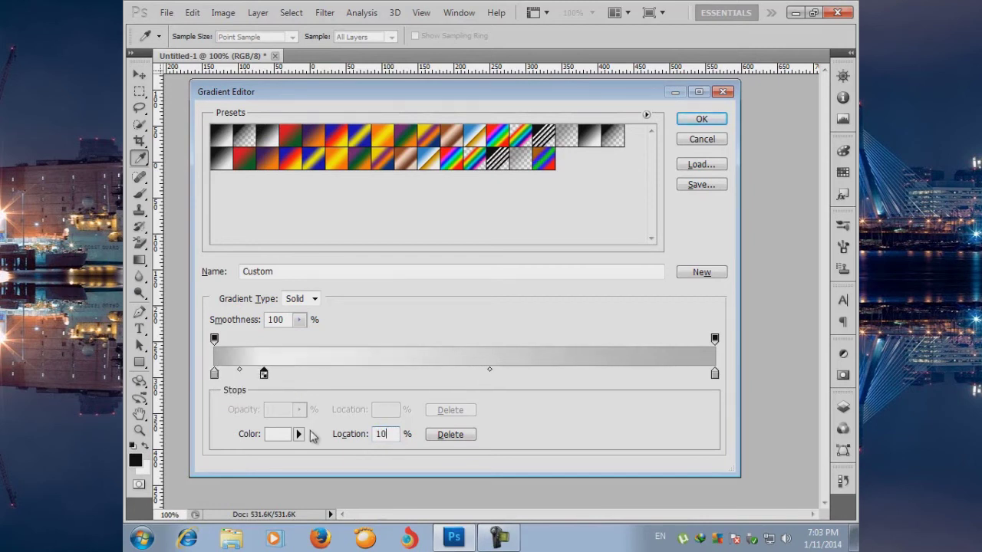
left_click(272, 436)
left_click(272, 436)
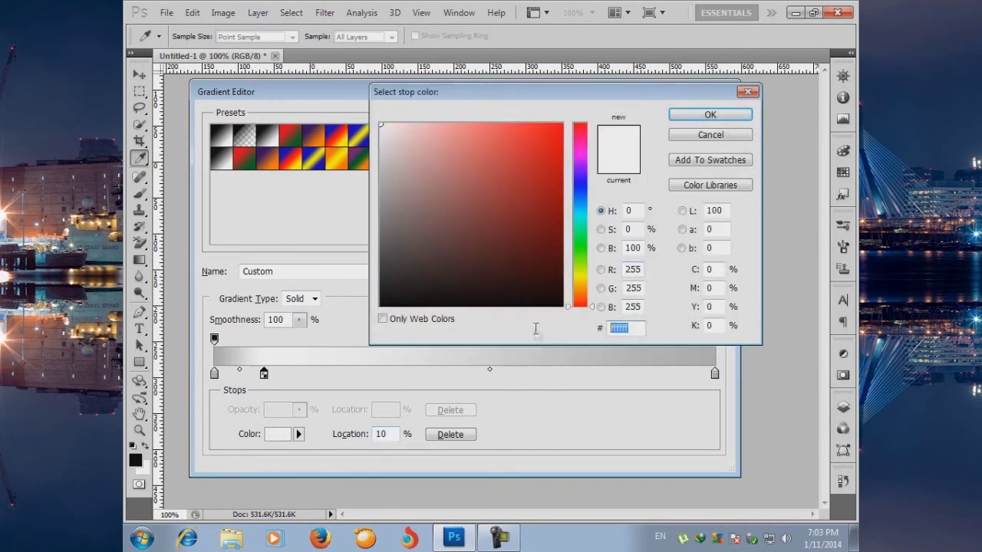
type("656")
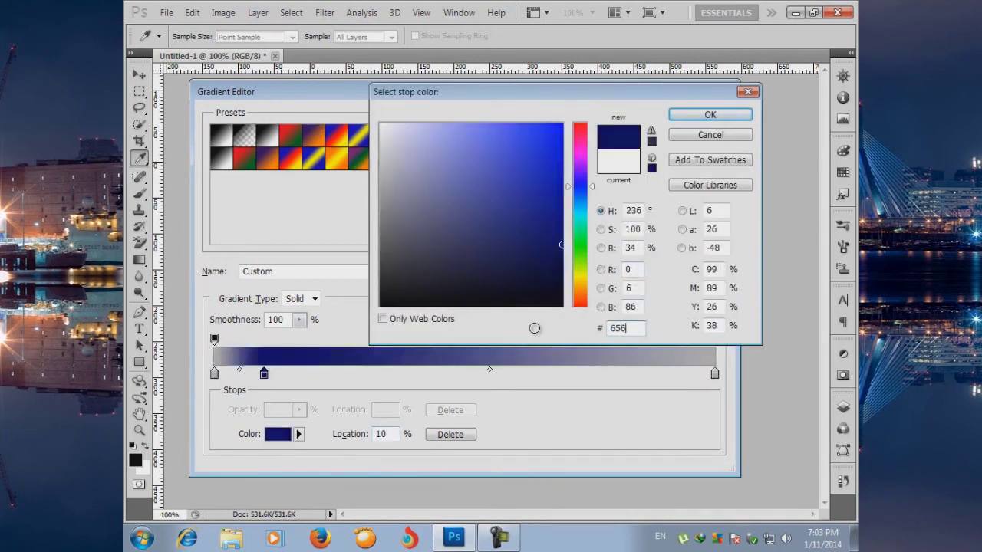
type("565")
left_click(698, 117)
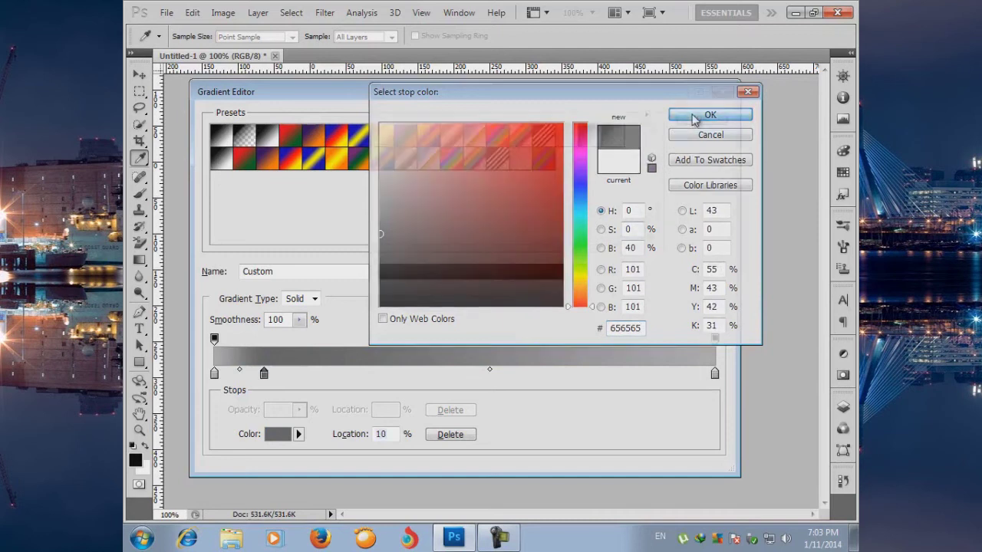
left_click(307, 374)
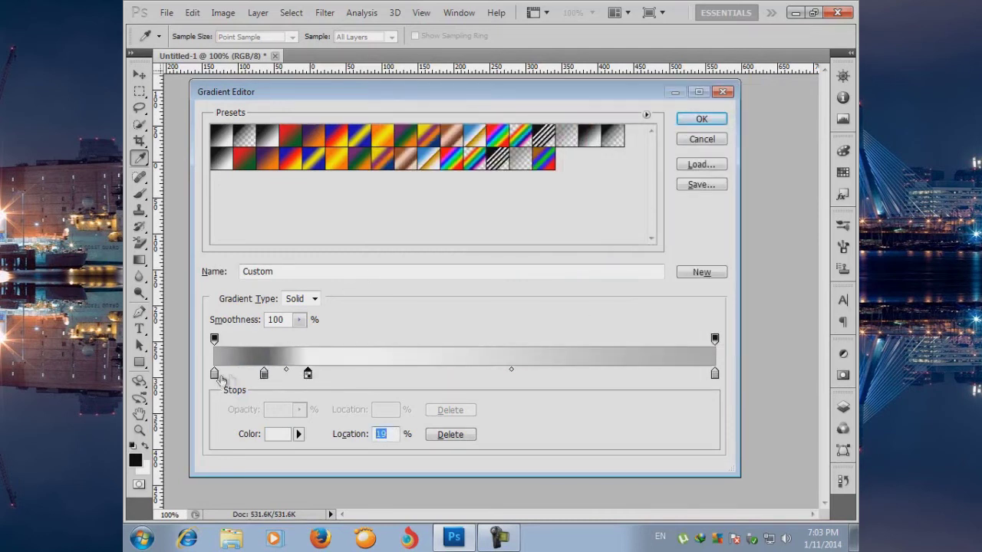
type("20")
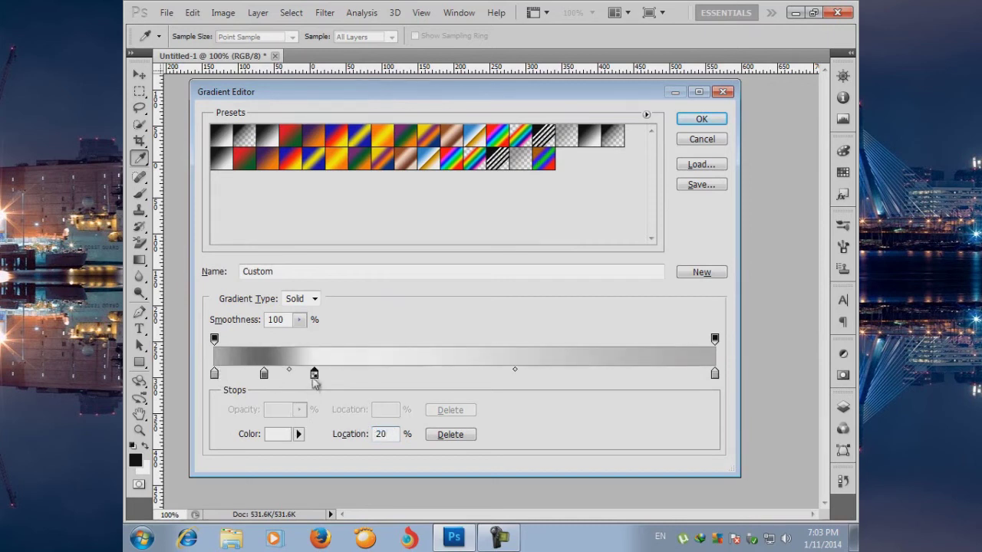
double_click(314, 375)
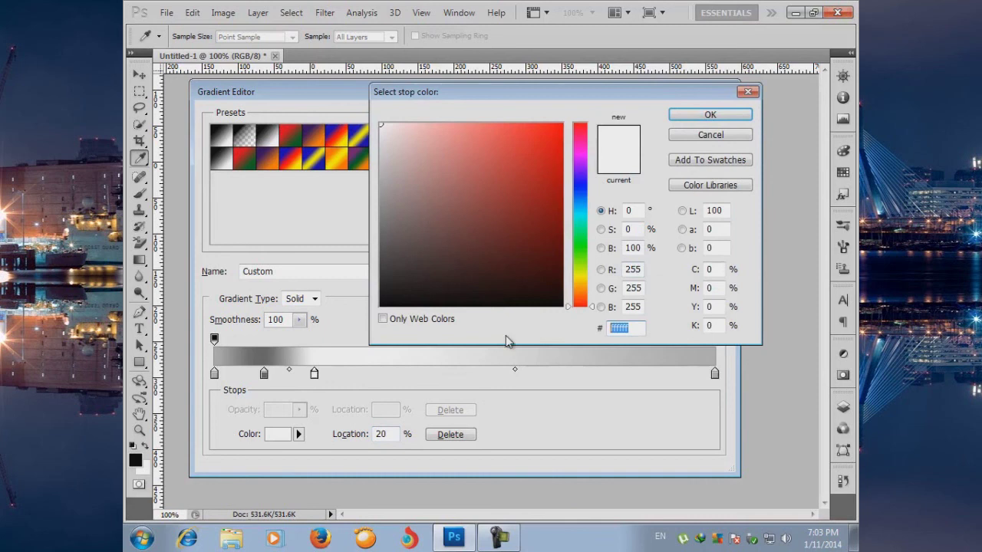
type("b4b4b4")
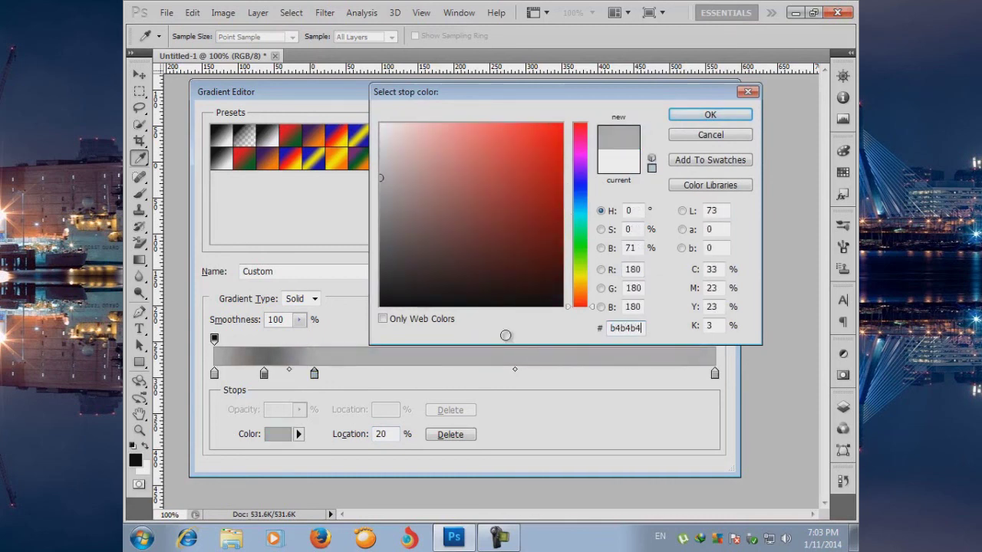
left_click(709, 114)
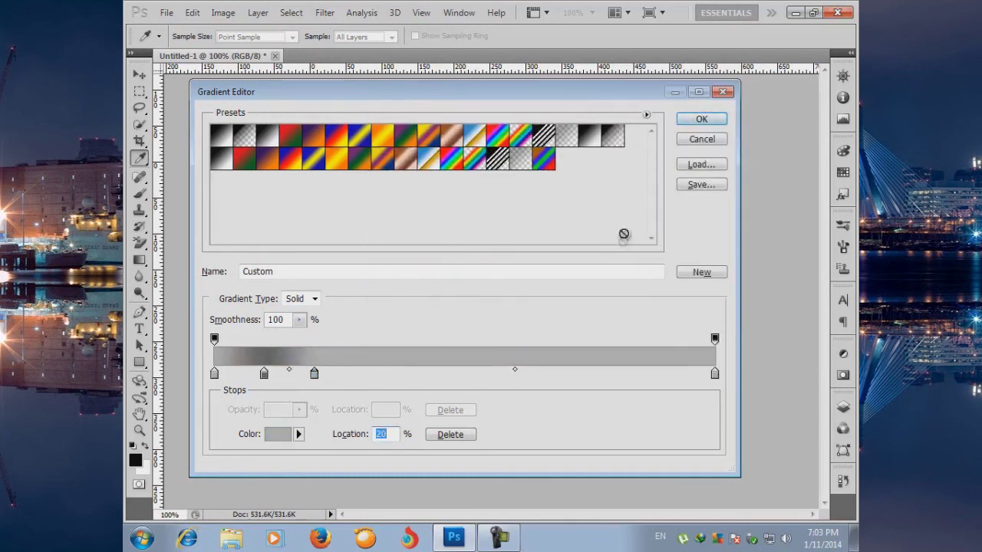
Add a dark grey 656565 stop at 30% and a light grey b4b4b4 stop at 40%
left_click(363, 374)
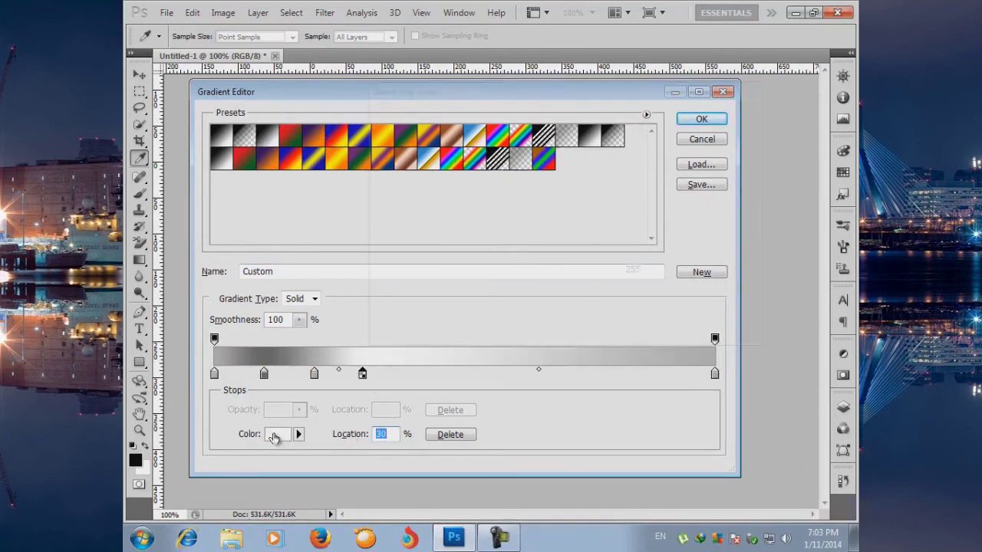
left_click(276, 434)
left_click_drag(506, 339, 506, 332)
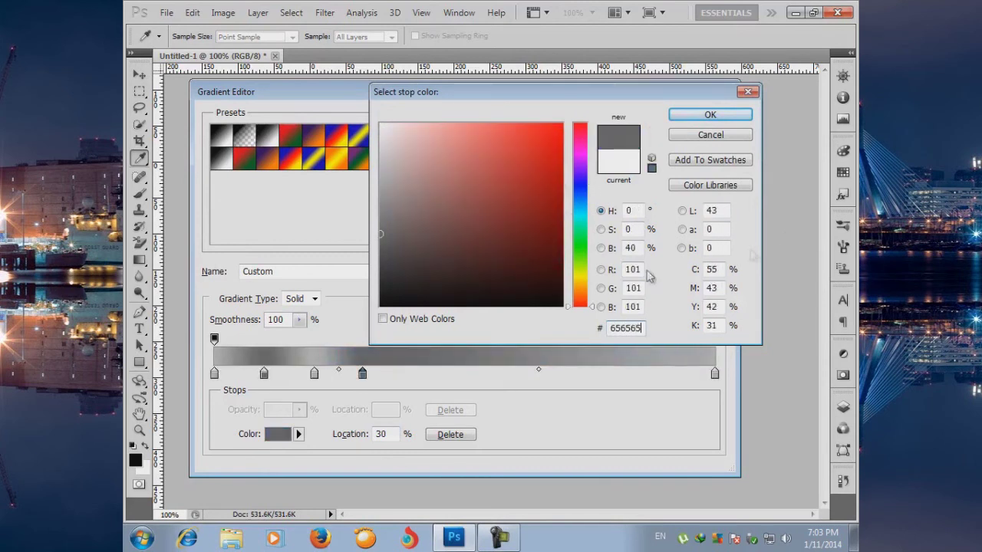
left_click(710, 115)
left_click(405, 374)
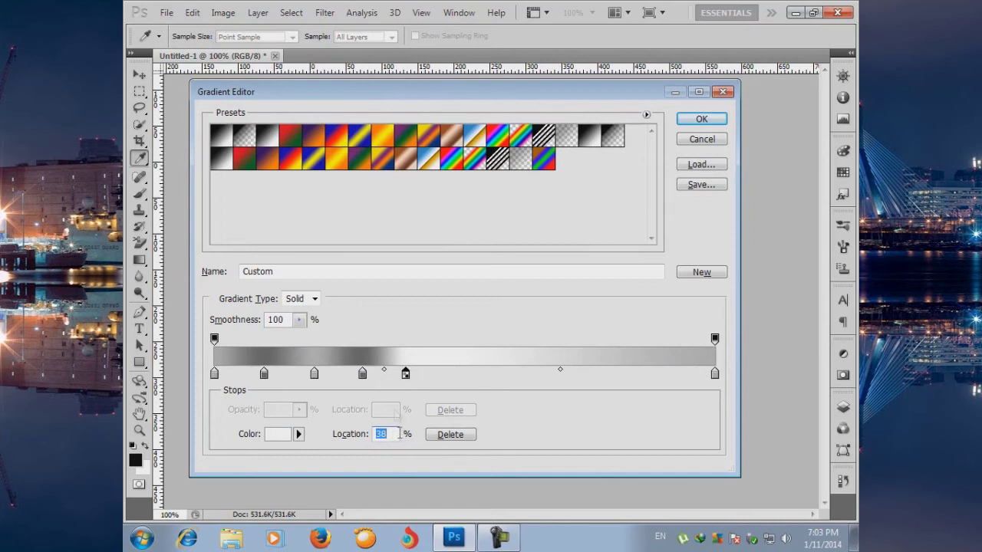
type("40")
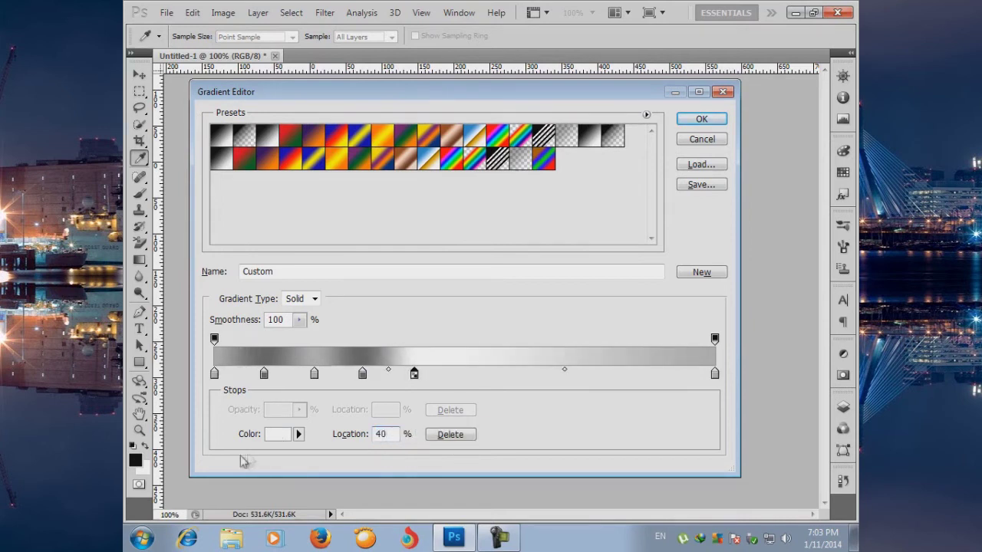
left_click(272, 440)
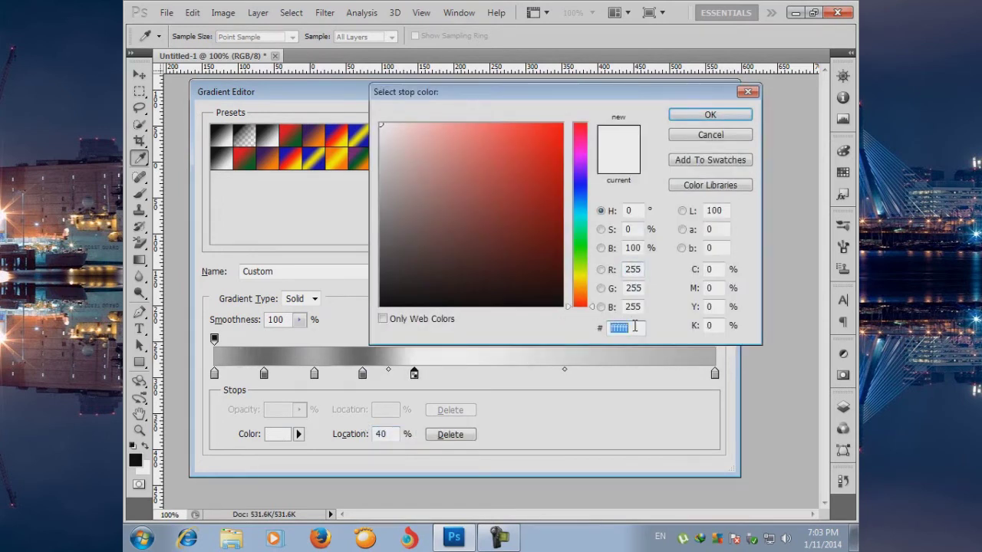
type("b4b4b4")
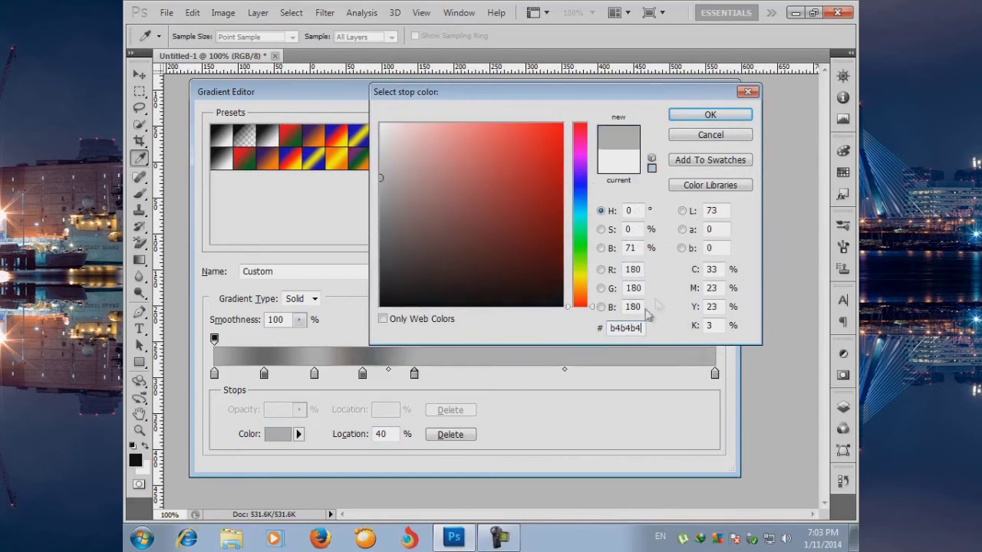
left_click(728, 115)
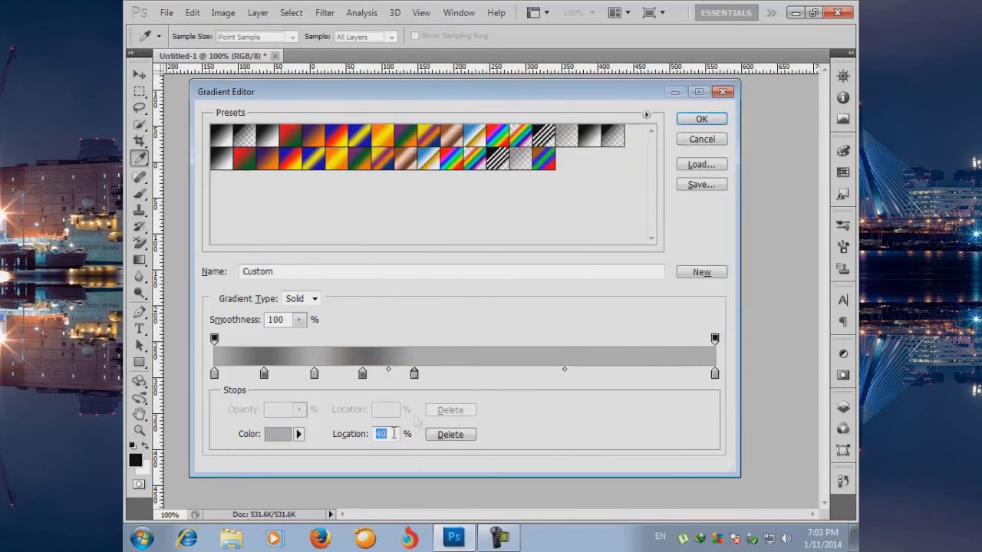
Add a dark grey 656565 stop at 50% and a light grey b4b4b4 stop at 60%
left_click(461, 375)
type("50")
left_click(275, 434)
double_click(626, 328)
type("656565")
left_click(709, 115)
left_click(524, 374)
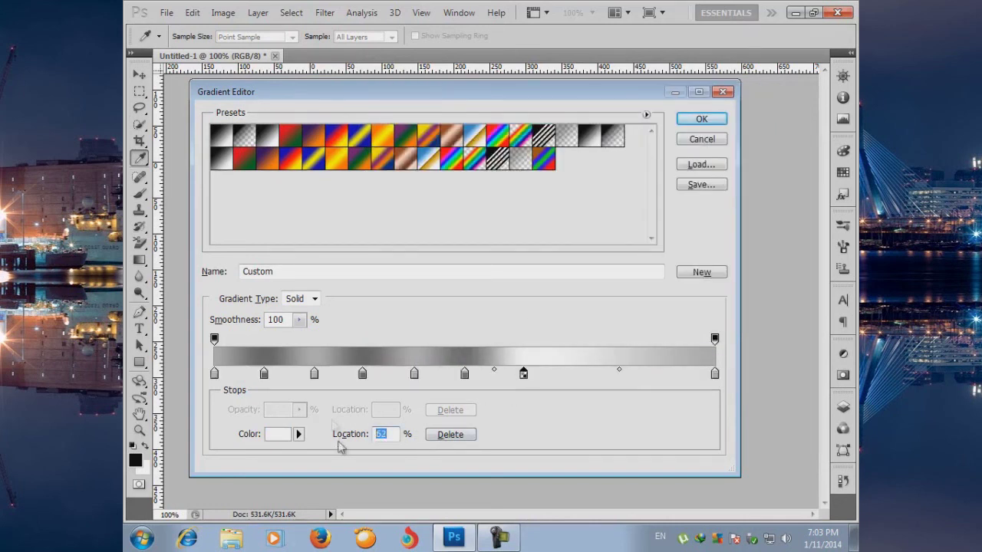
type("60")
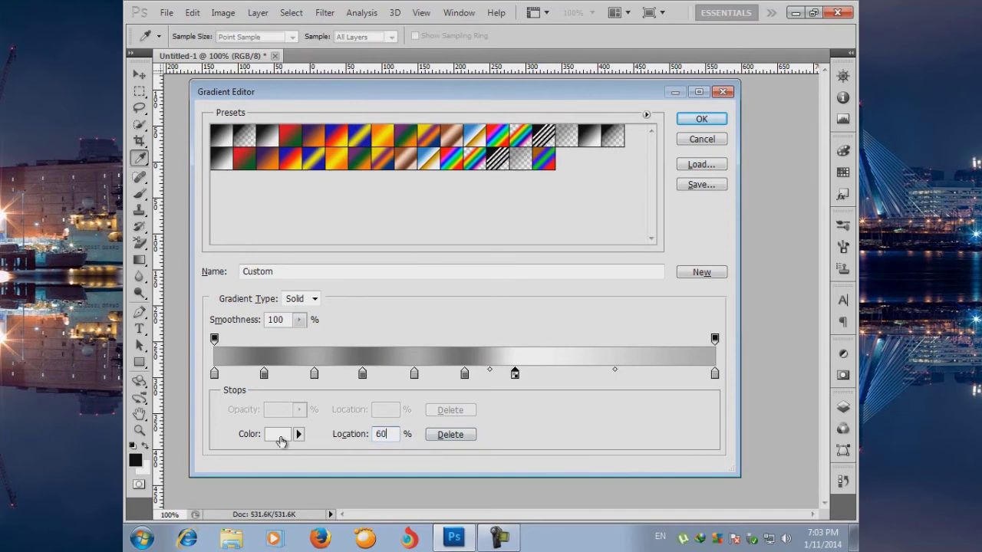
left_click(278, 434)
left_click(635, 330)
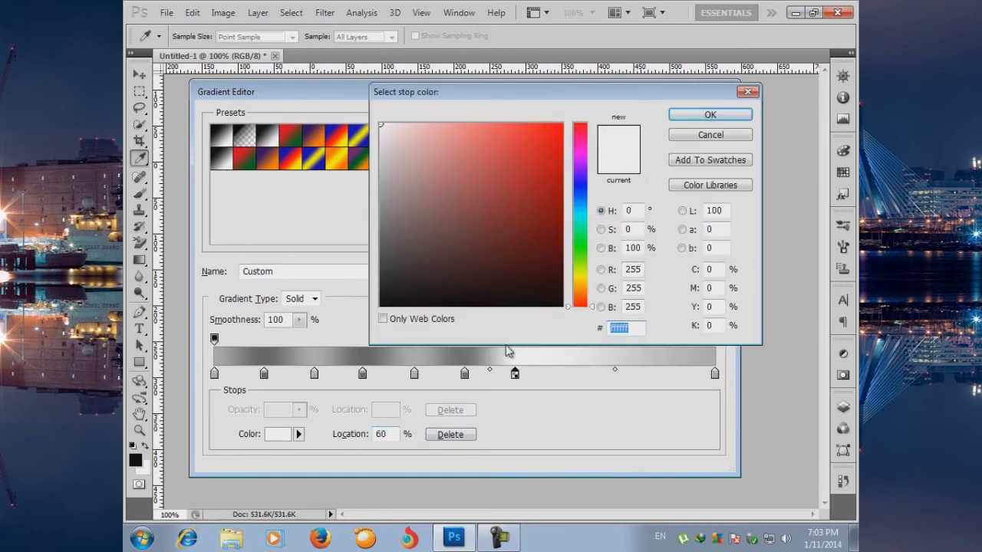
type("b4b4b4")
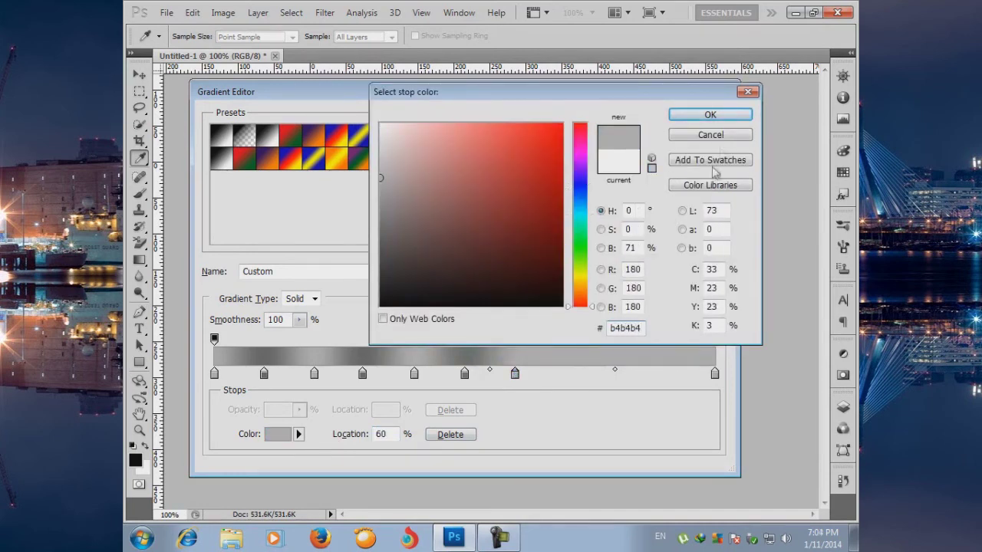
left_click(711, 115)
Add stops at 70% (656565), 80% (b4b4b4) and 88% (656565)
left_click_drag(567, 374, 556, 375)
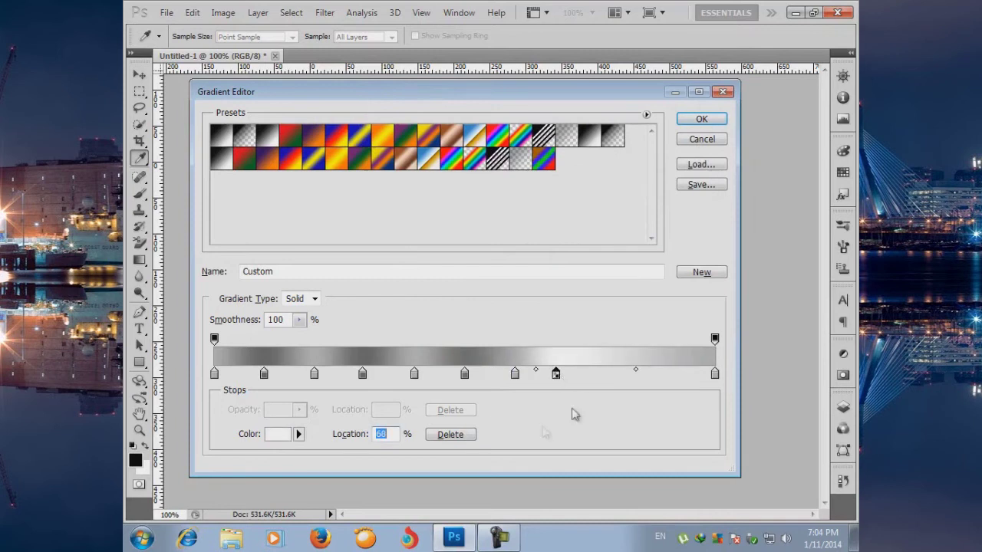
type("70")
left_click(277, 434)
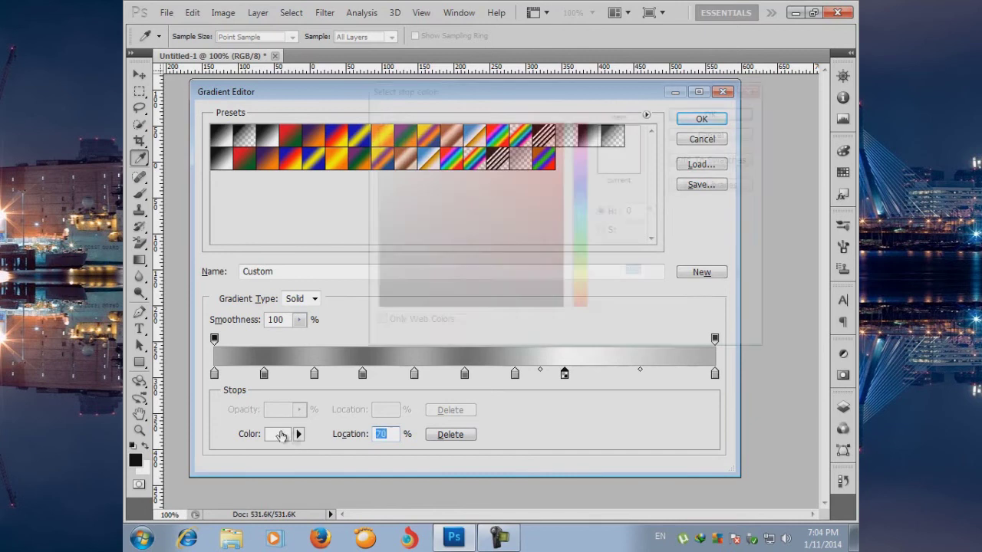
type("65")
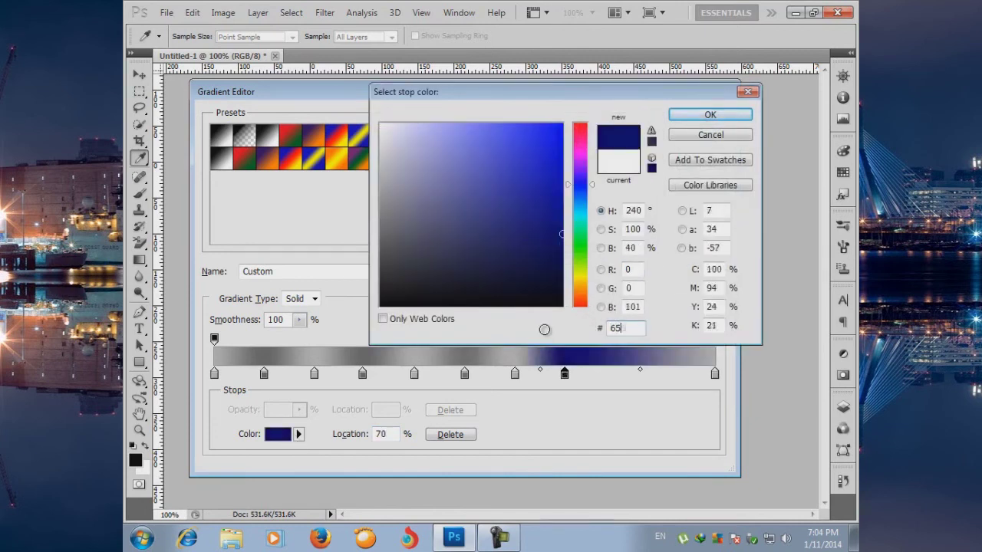
type("6565")
left_click(712, 117)
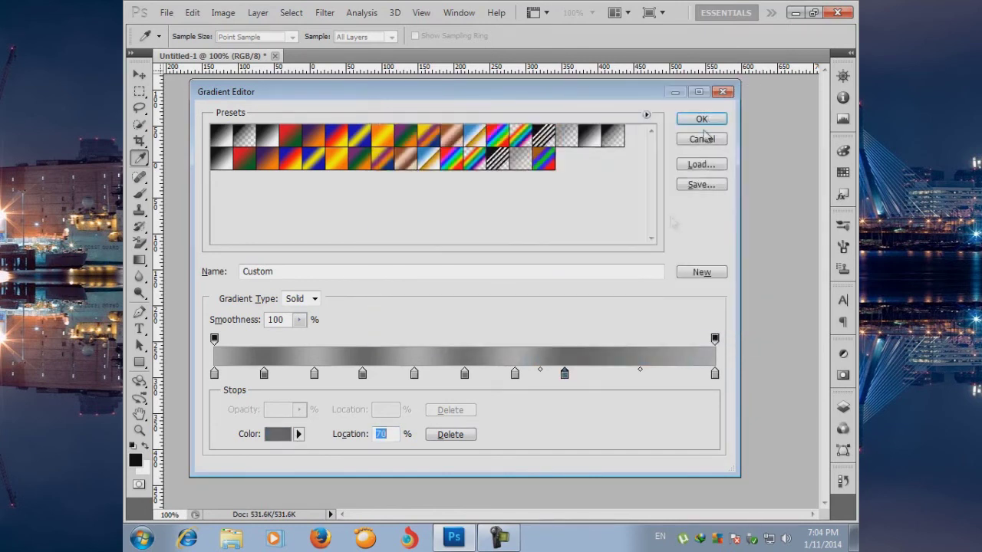
left_click(616, 374)
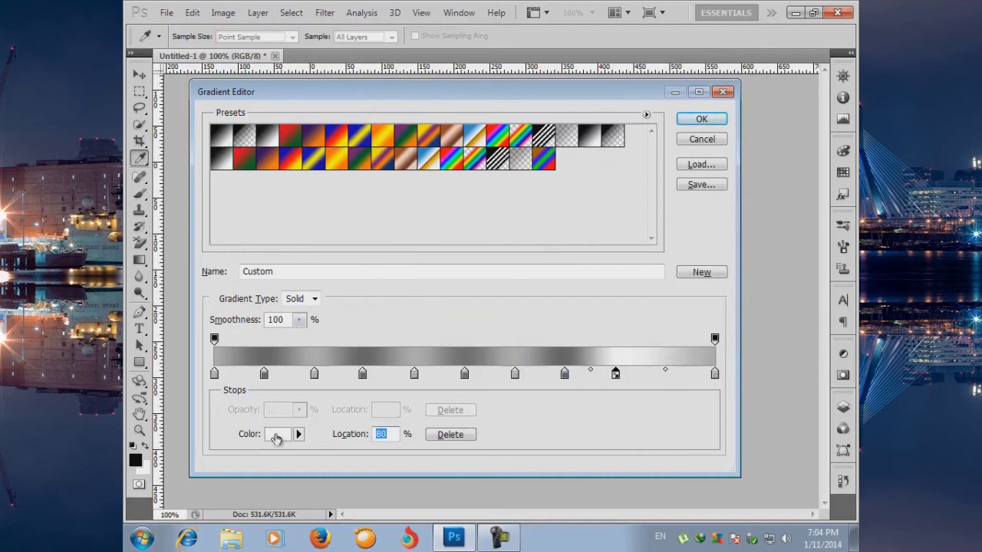
left_click(278, 434)
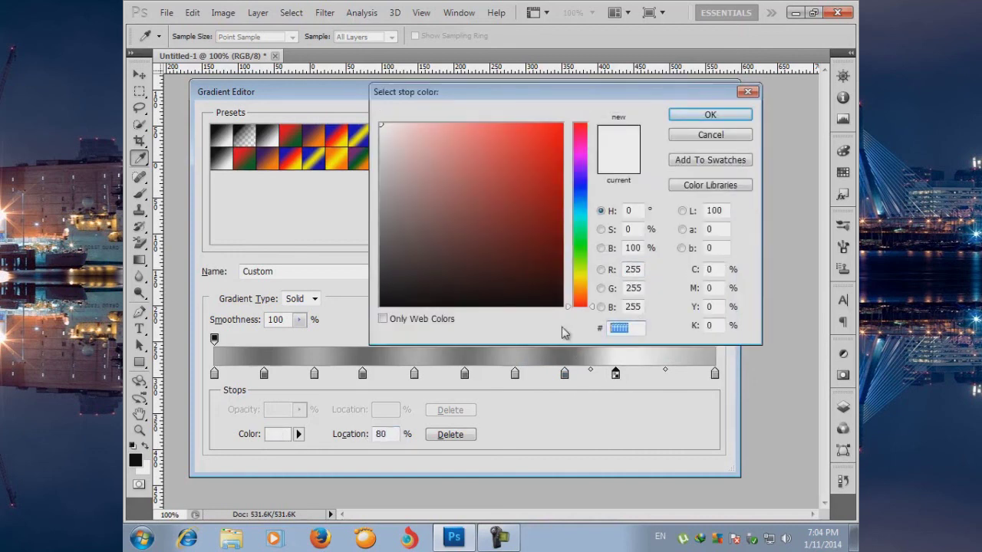
type("b4b4b4")
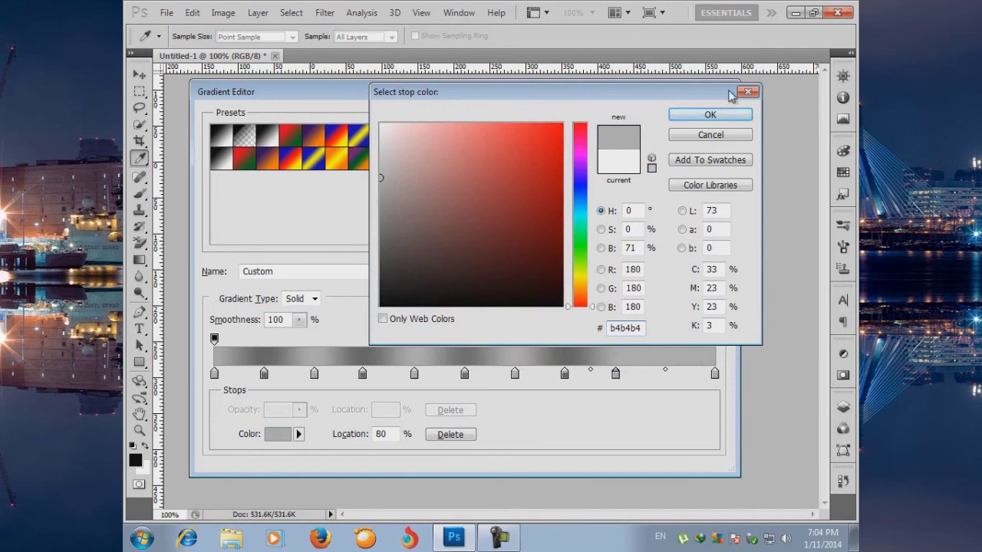
left_click(721, 117)
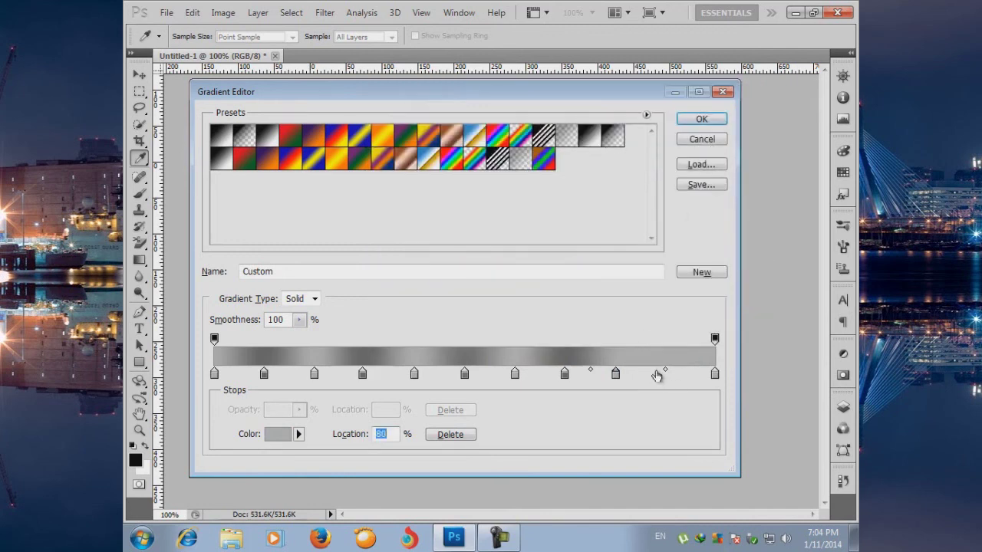
left_click(656, 376)
left_click(277, 434)
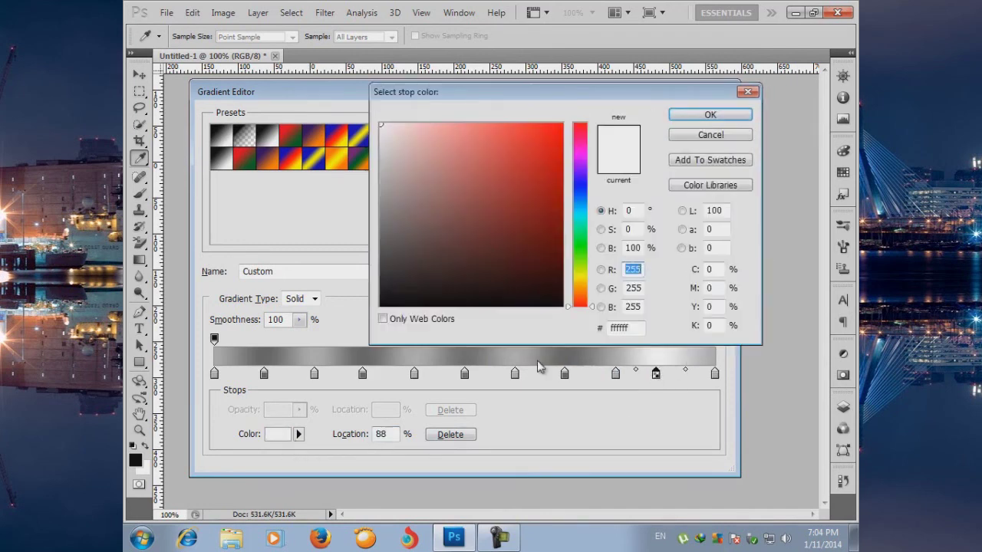
double_click(627, 328)
type("656565")
left_click(710, 114)
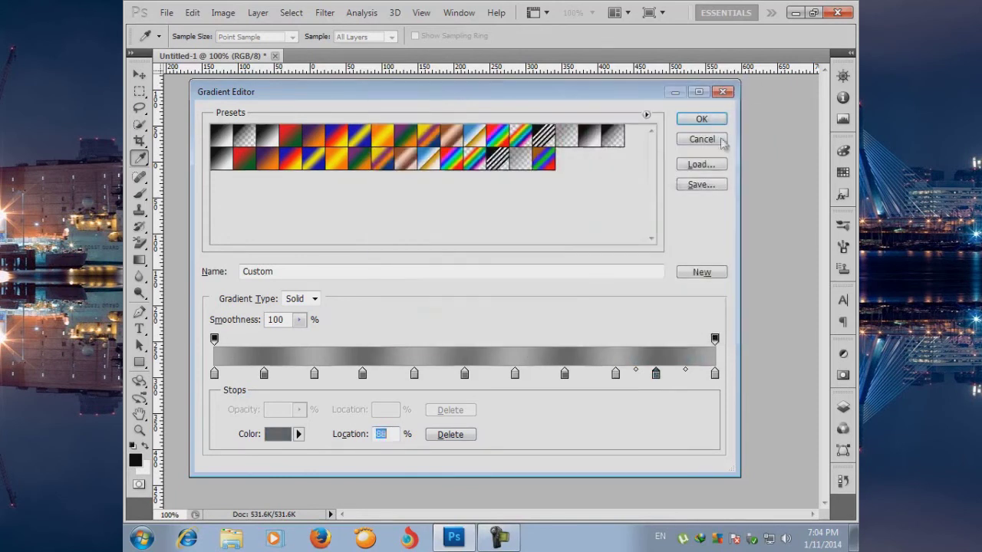
left_click_drag(288, 267, 227, 273)
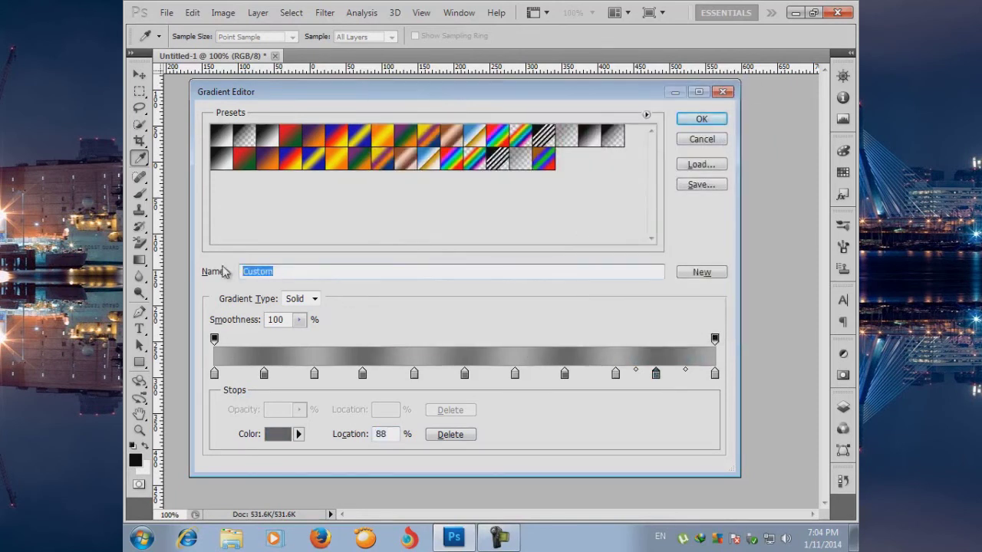
Name the gradient 'Apple logo background' and draw an angle gradient from the canvas centre
type("A")
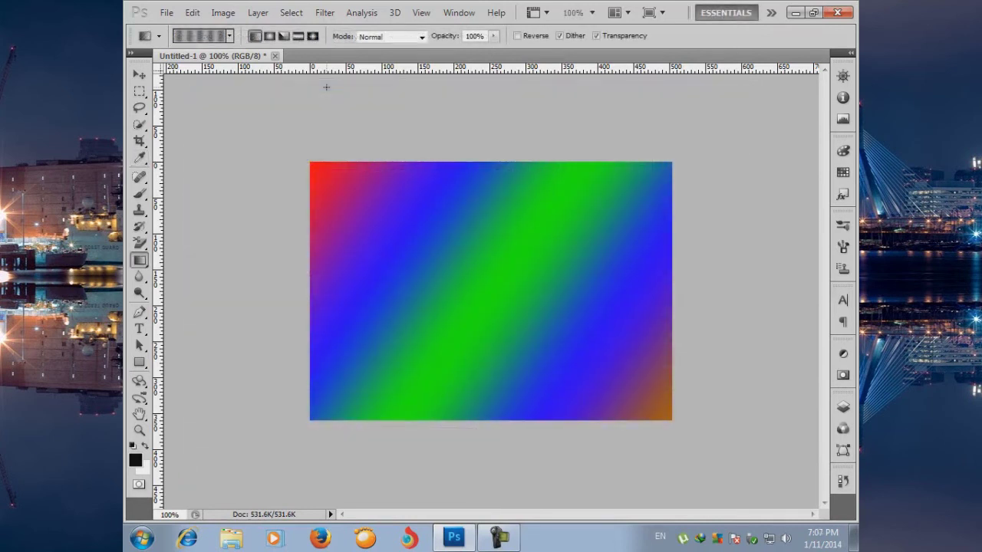
left_click(284, 36)
left_click_drag(579, 365, 643, 397)
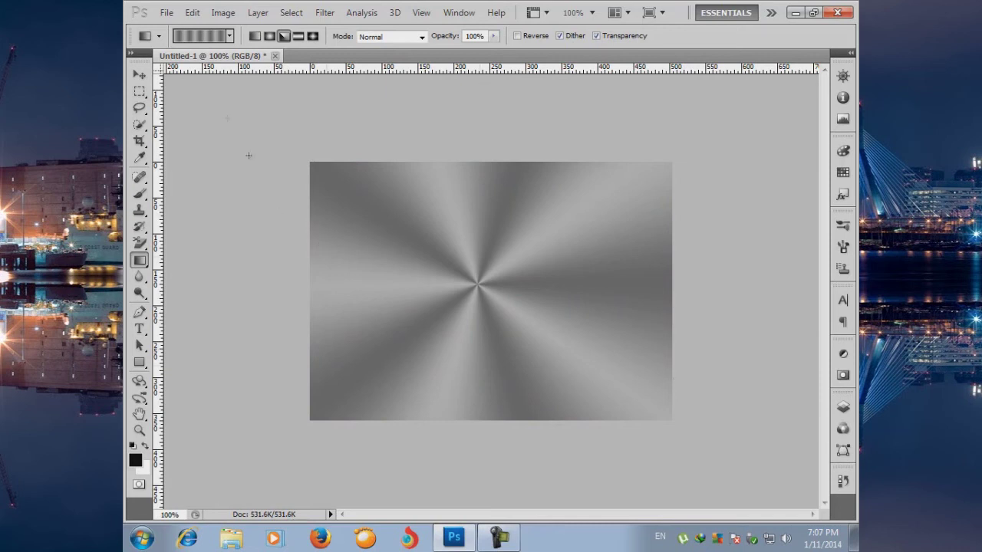
left_click(199, 36)
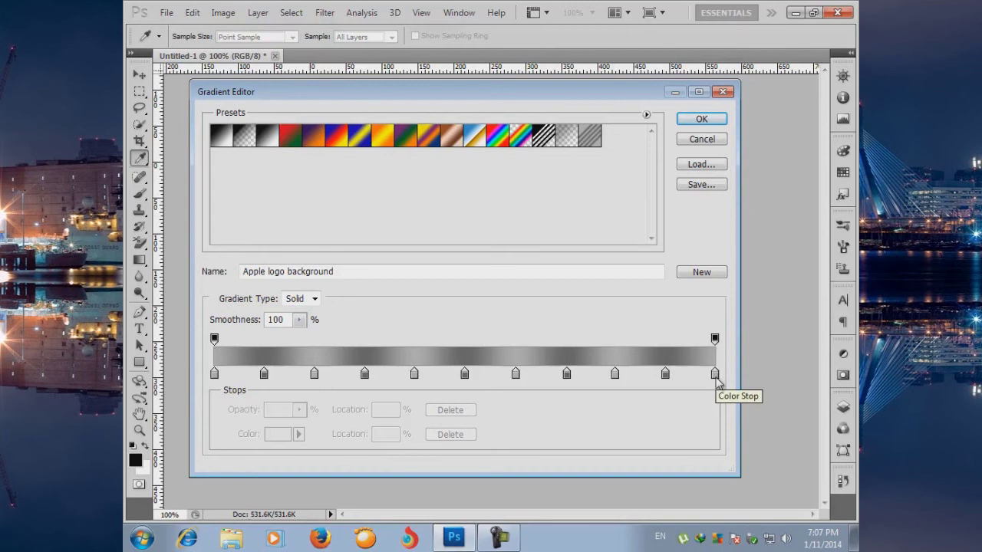
left_click(701, 119)
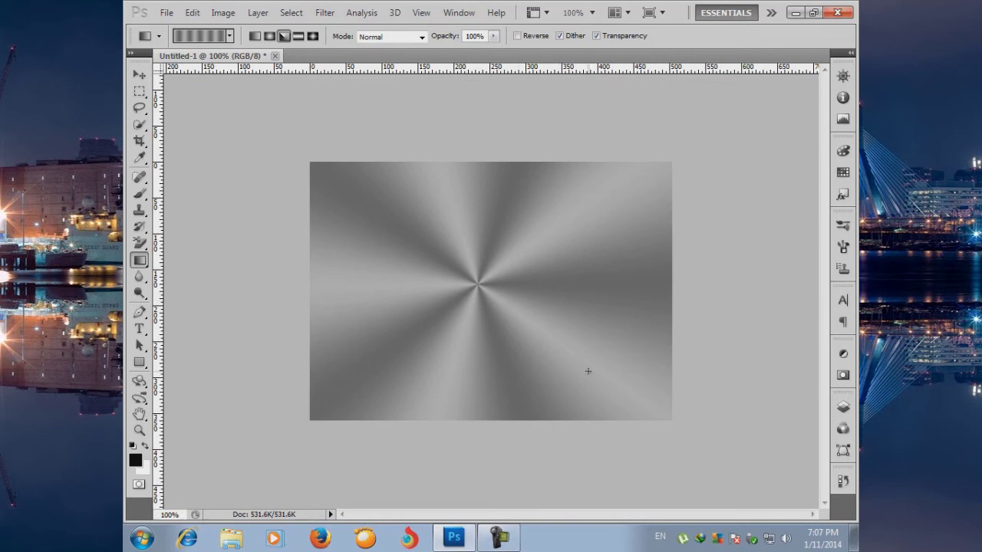
left_click(201, 38)
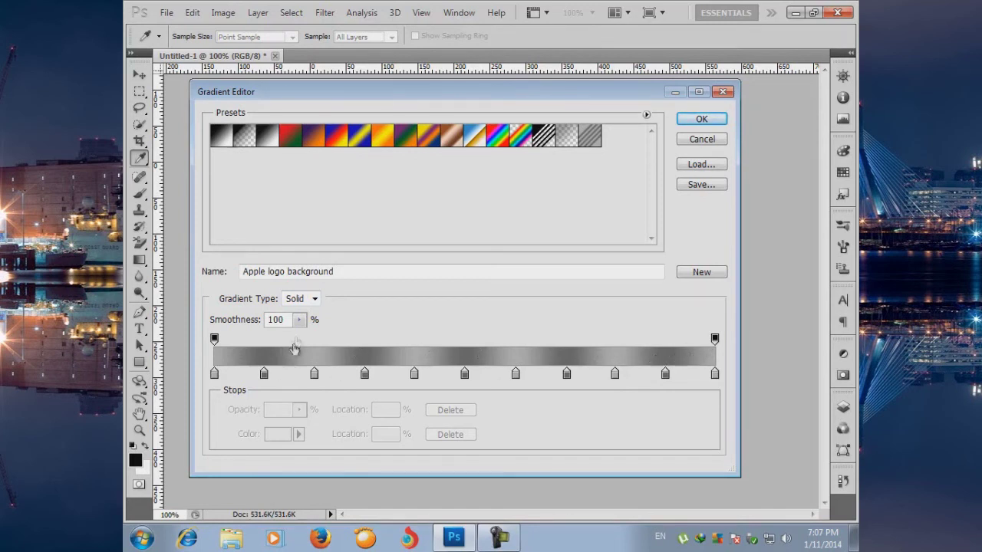
Sweep the smoothness between 0 and 100%, then switch the gradient type to Noise
mouse_move(250, 324)
left_mouse_down()
mouse_move(224, 328)
mouse_move(336, 328)
left_mouse_up()
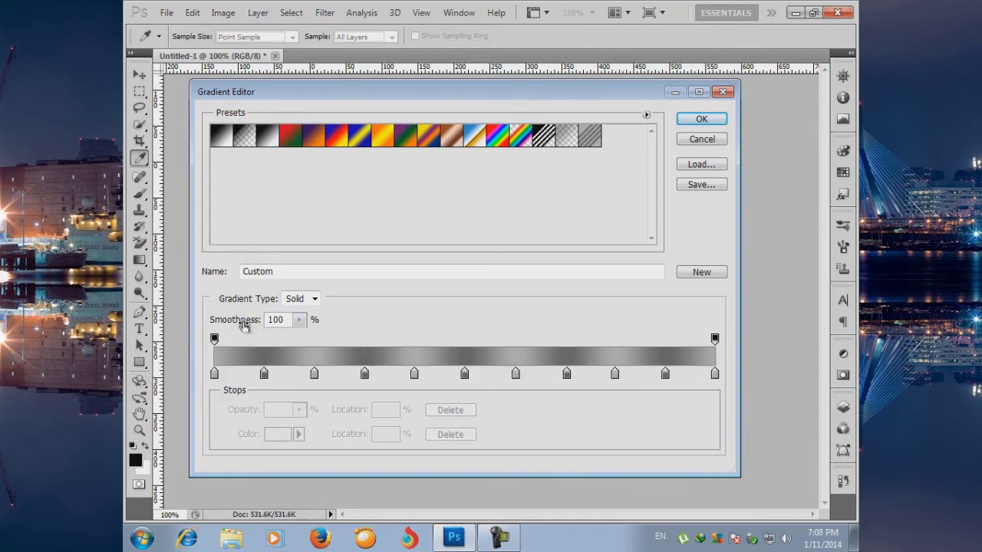
left_click_drag(244, 326, 353, 337)
left_click_drag(241, 322, 283, 325)
left_click(299, 320)
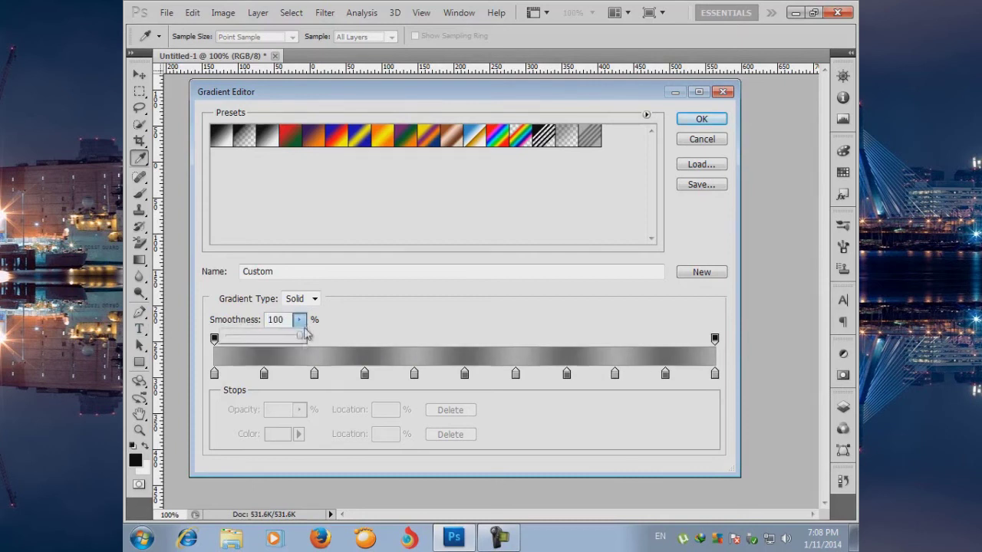
left_click(313, 298)
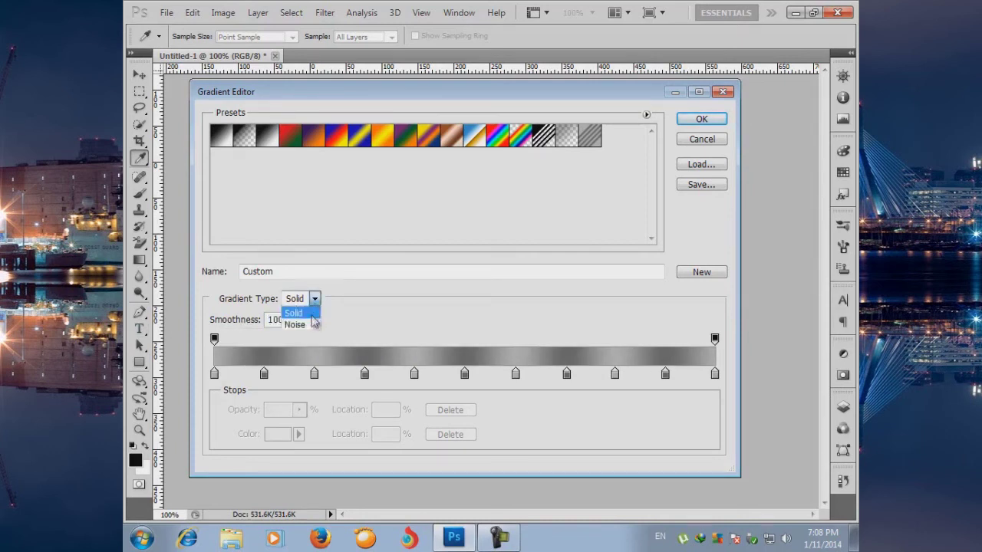
left_click(311, 322)
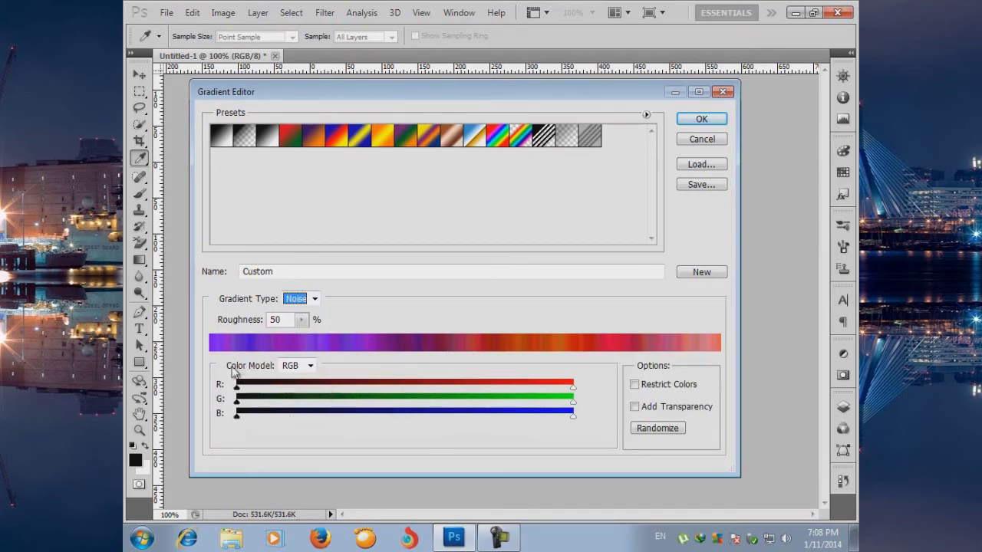
Try the HSB and LAB colour models before returning to RGB
left_click(310, 366)
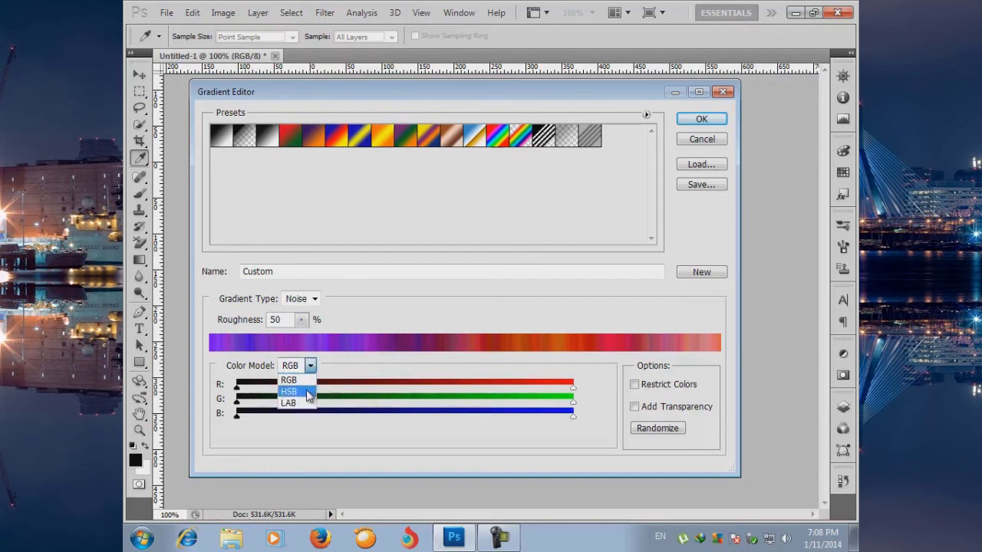
left_click(286, 392)
left_click(310, 366)
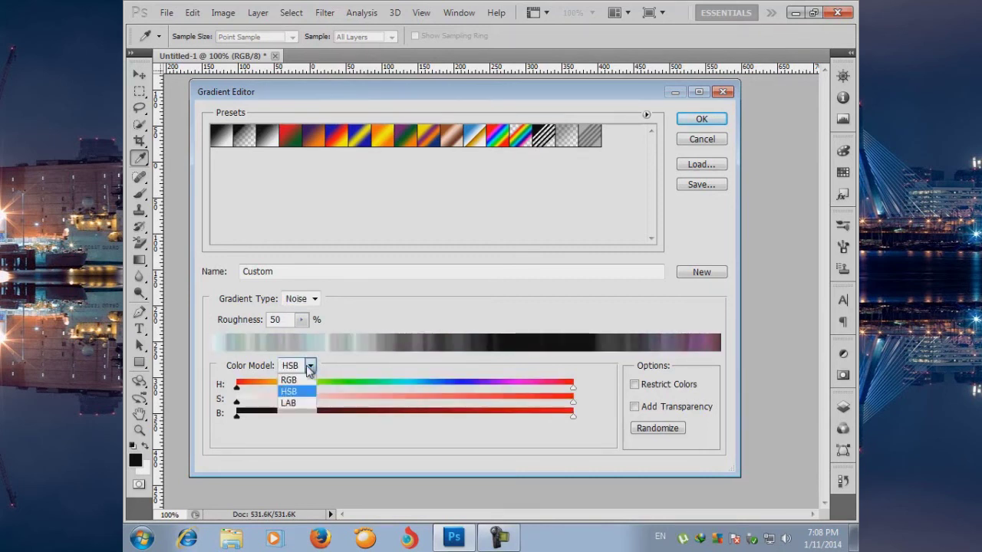
left_click(303, 404)
left_click(311, 366)
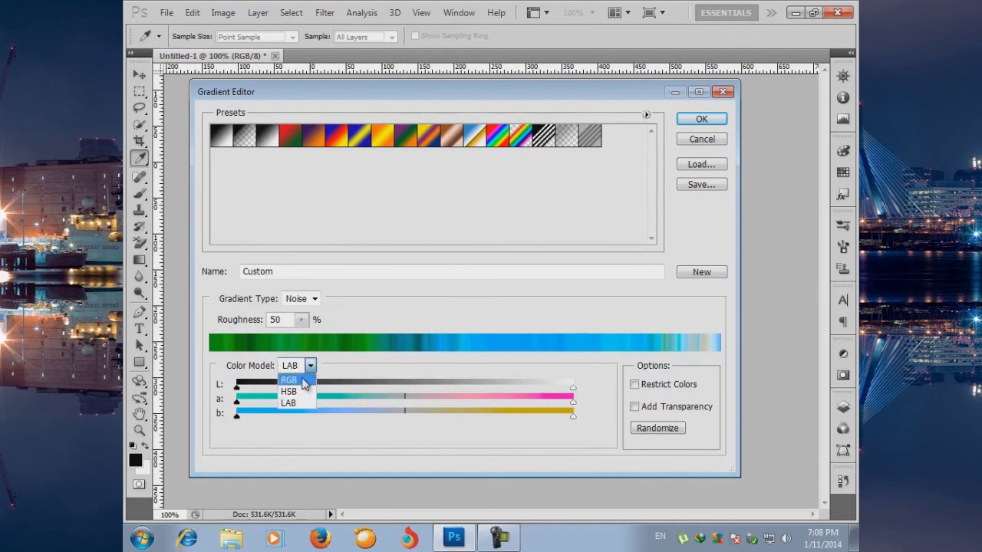
left_click(295, 380)
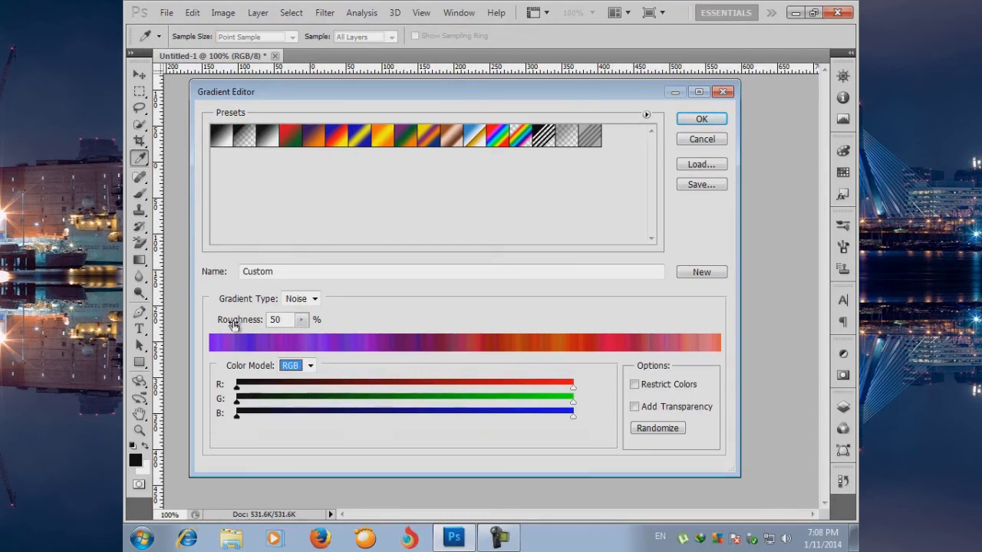
Test roughness from 100% down to 0 and back up, keeping the Noise type
left_click_drag(234, 326, 303, 325)
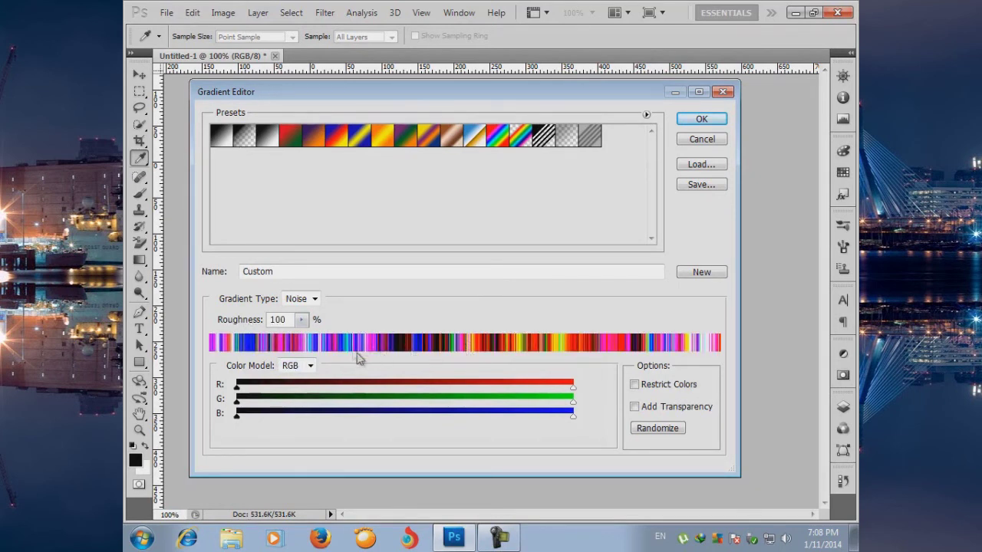
left_click_drag(256, 322, 224, 324)
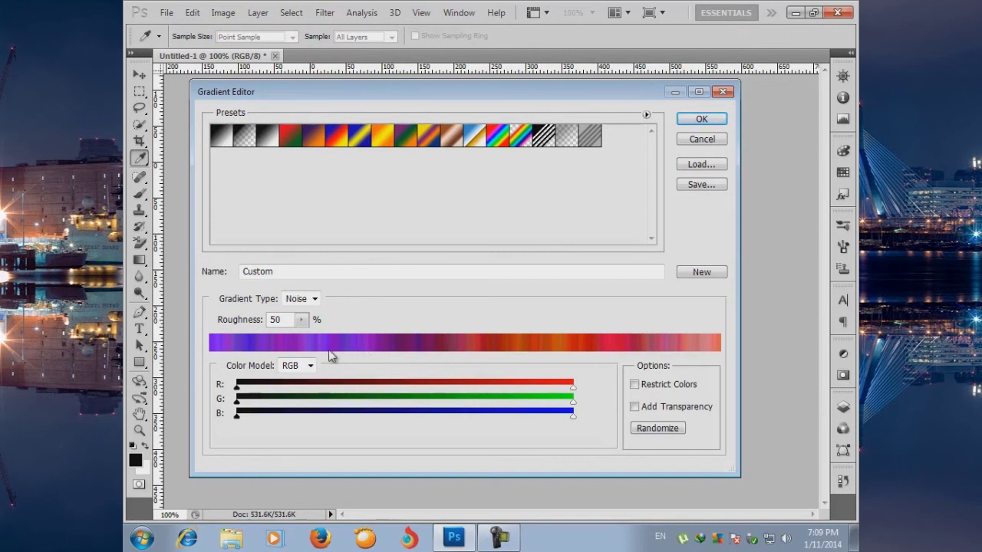
left_click_drag(239, 325, 204, 325)
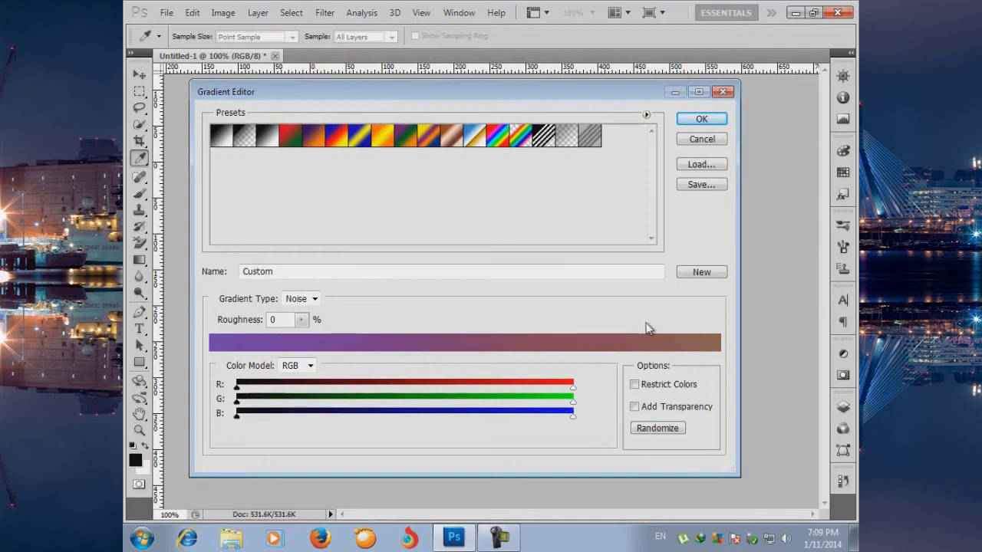
left_click(297, 298)
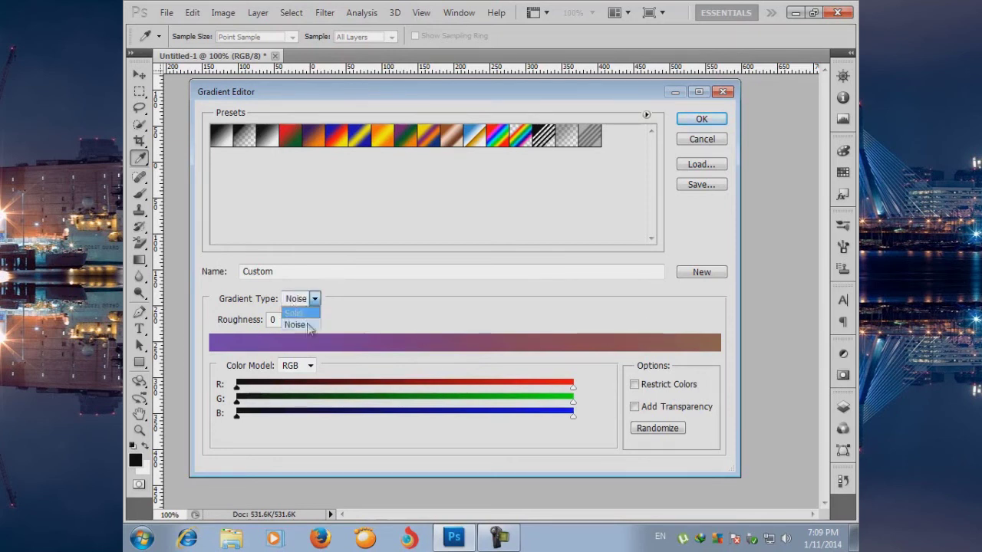
left_click(389, 316)
left_click_drag(222, 323, 282, 328)
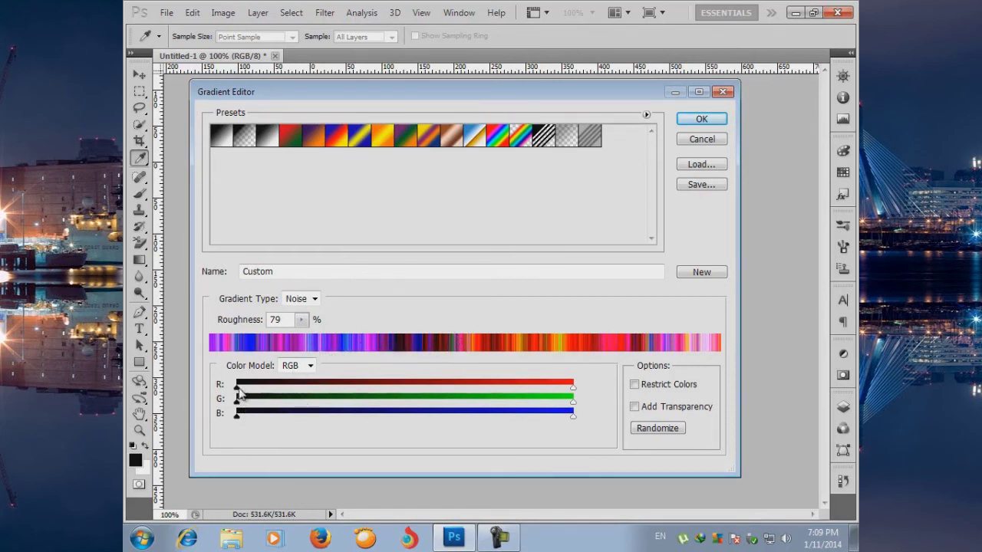
Adjust the red, green and blue channel ranges, removing blue from the noise
mouse_move(237, 386)
left_mouse_down()
mouse_move(570, 383)
mouse_move(237, 387)
left_mouse_up()
left_click_drag(575, 393, 225, 400)
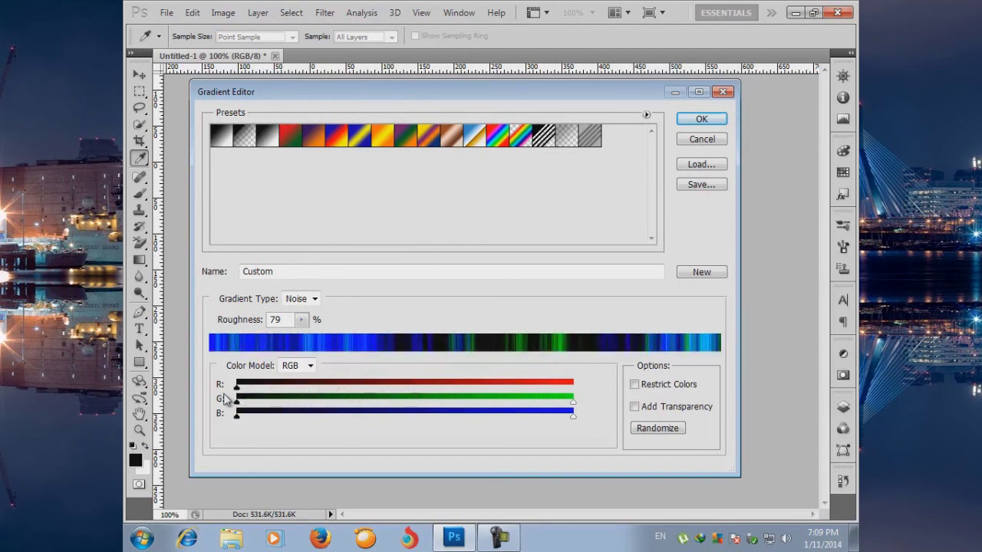
mouse_move(226, 399)
left_mouse_down()
mouse_move(573, 386)
mouse_move(221, 409)
mouse_move(636, 405)
left_mouse_up()
mouse_move(575, 416)
left_mouse_down()
mouse_move(335, 419)
mouse_move(217, 432)
mouse_move(575, 427)
left_mouse_up()
Test Restrict Colors and Add Transparency, leaving both off, and raise Roughness to 90%
left_click(634, 385)
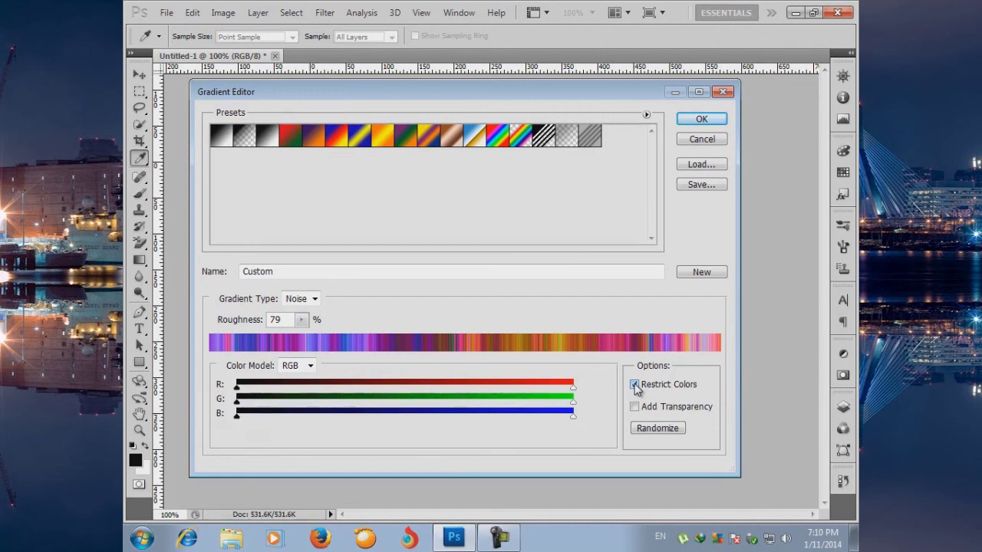
left_click(634, 385)
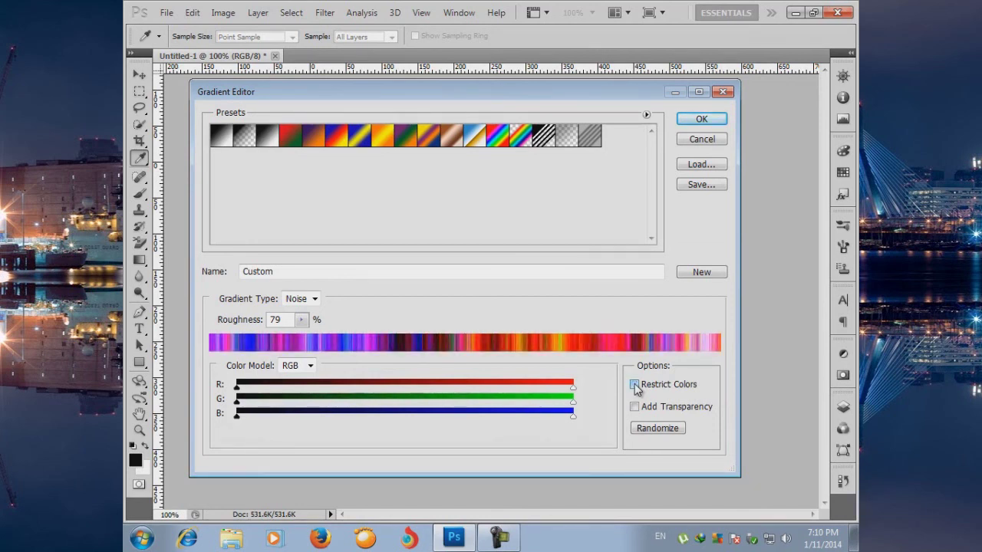
left_click_drag(227, 324, 238, 326)
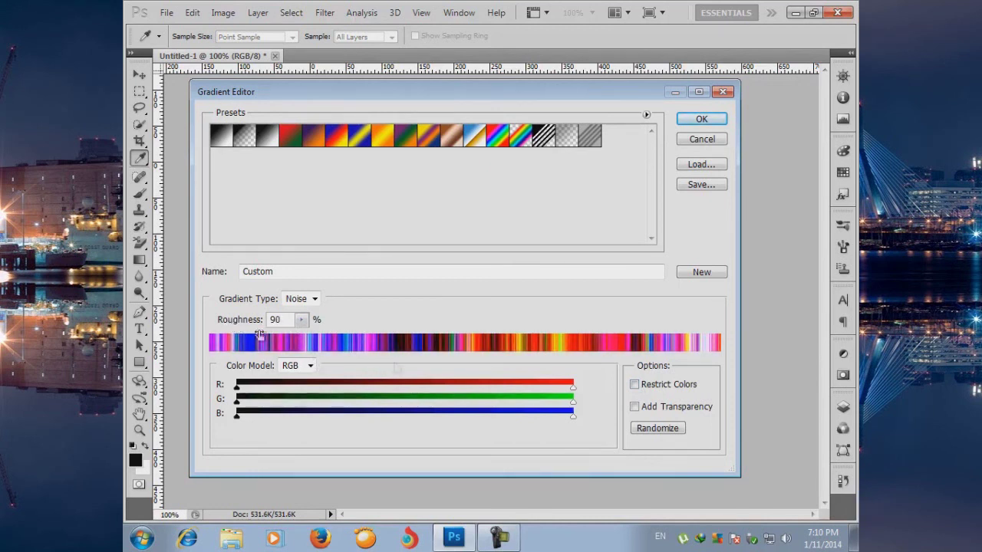
left_click(635, 384)
left_click(637, 385)
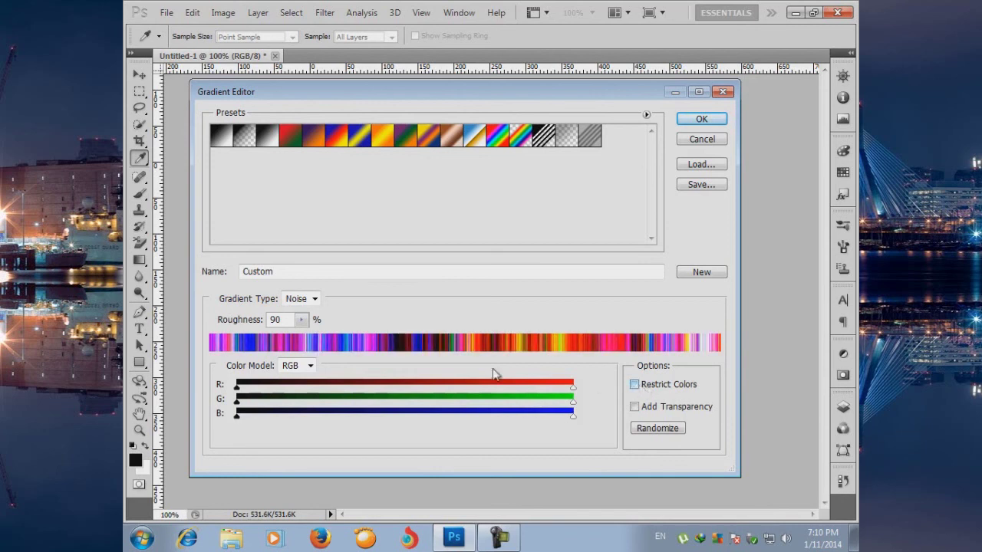
left_click(667, 411)
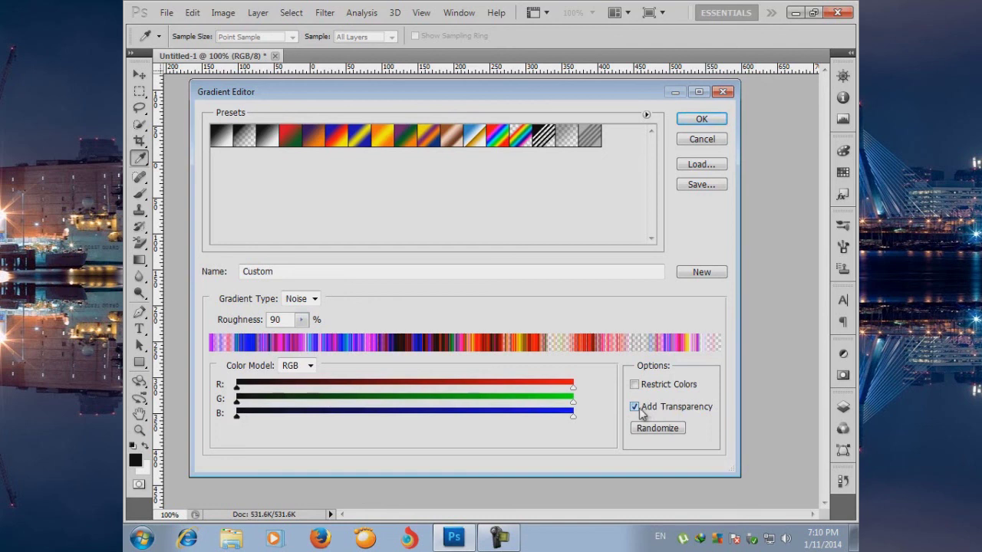
left_click(641, 413)
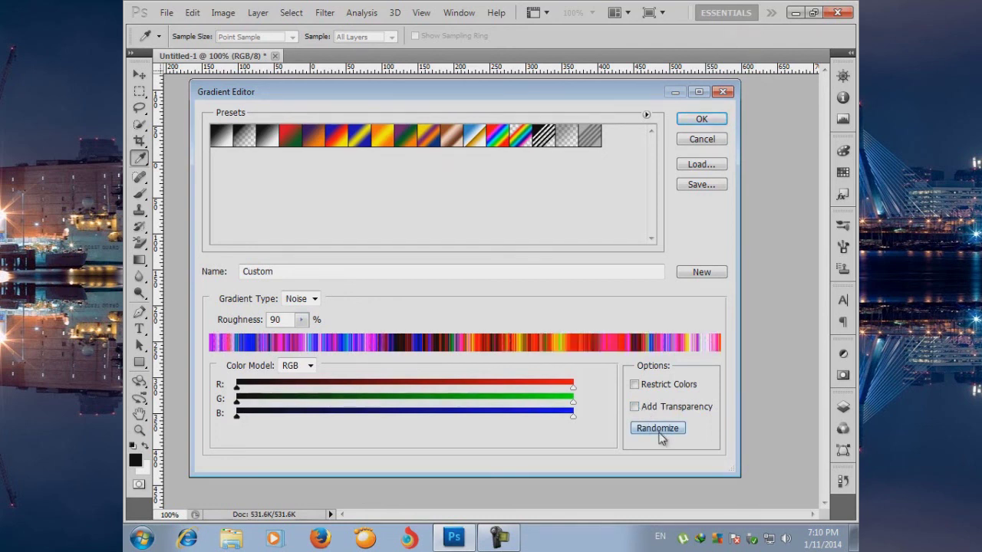
Randomize the noise gradient repeatedly until a vivid multicolour band pattern appears
left_click(657, 428)
left_click(657, 428)
left_click(657, 428)
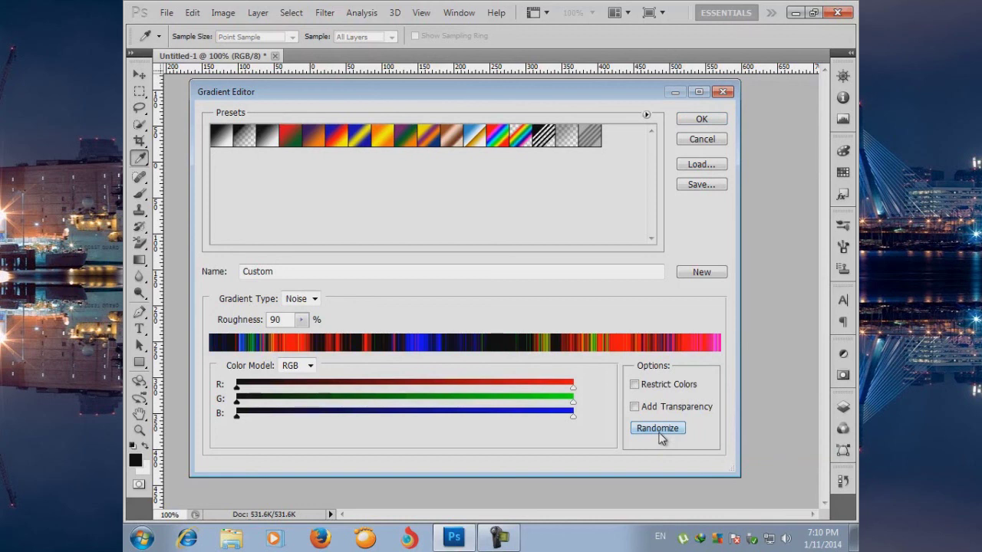
left_click(657, 428)
left_click(657, 428)
left_click(658, 428)
left_click(657, 428)
left_click(657, 428)
left_click(658, 428)
left_click(657, 428)
left_click(657, 428)
left_click(657, 428)
left_click(658, 428)
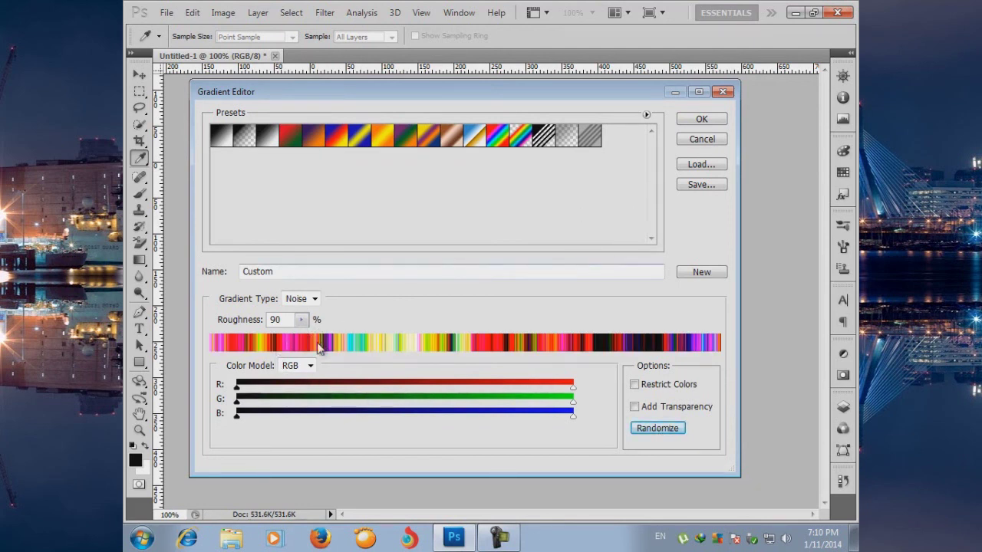
Cycle the preset view through Small List and Large List, settling on Large Thumbnail
left_click(646, 117)
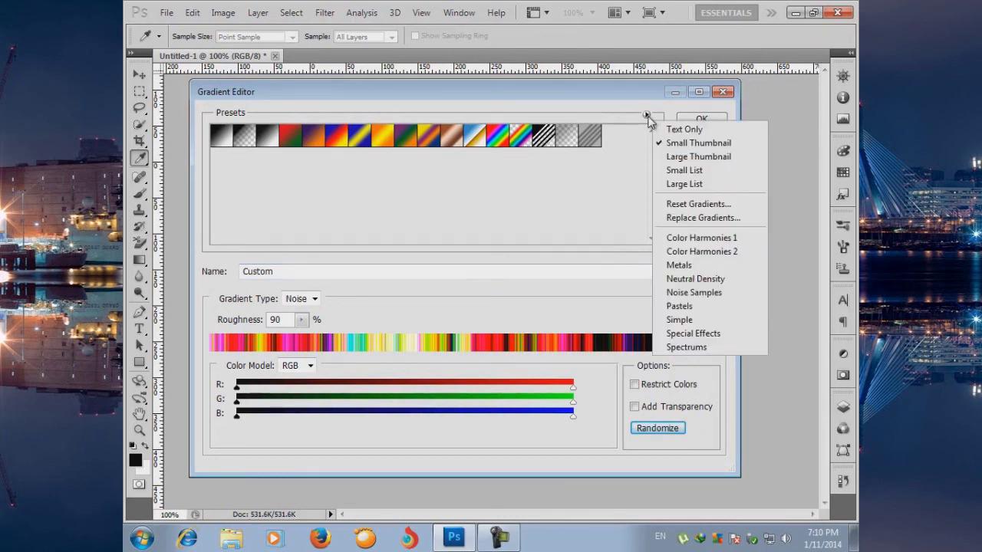
left_click(699, 157)
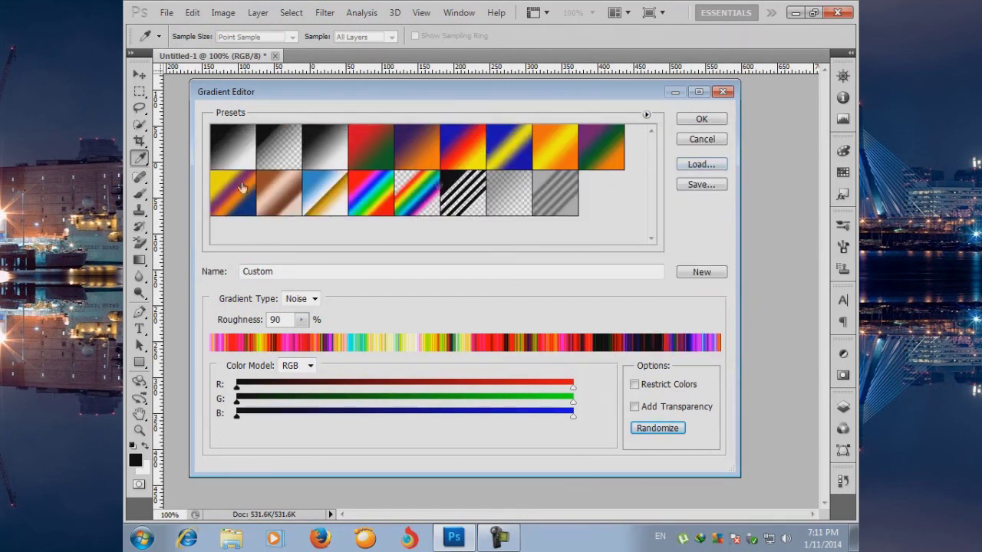
left_click(647, 114)
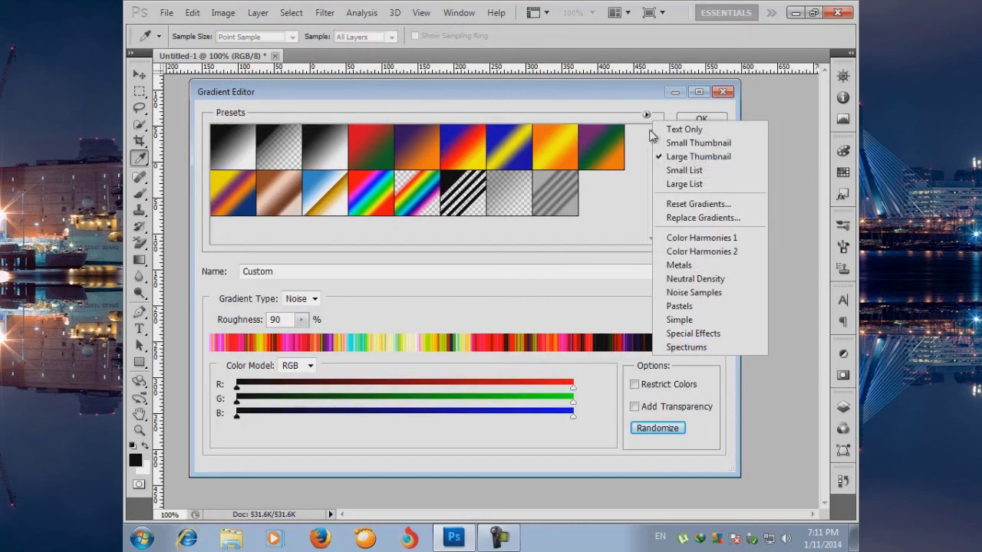
left_click(692, 172)
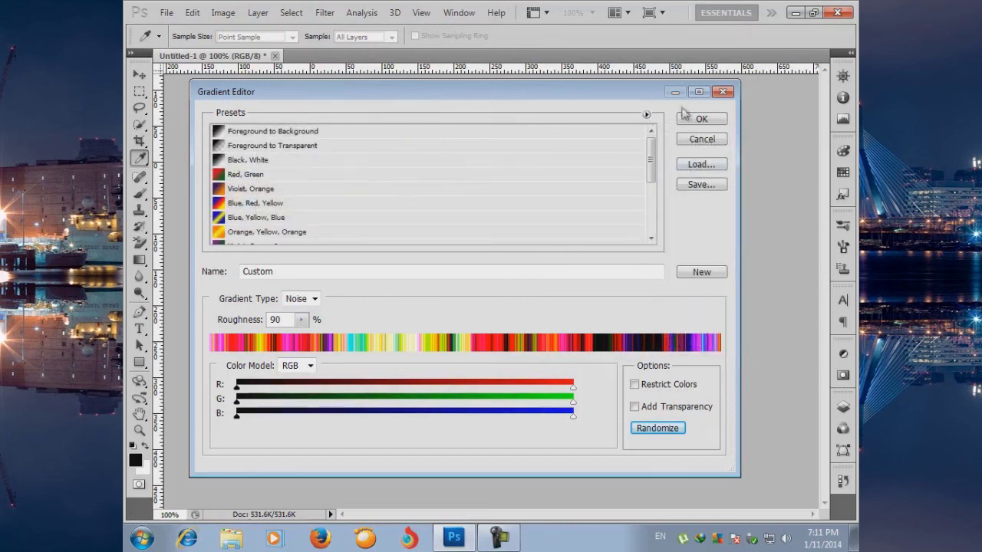
left_click(646, 114)
left_click(694, 184)
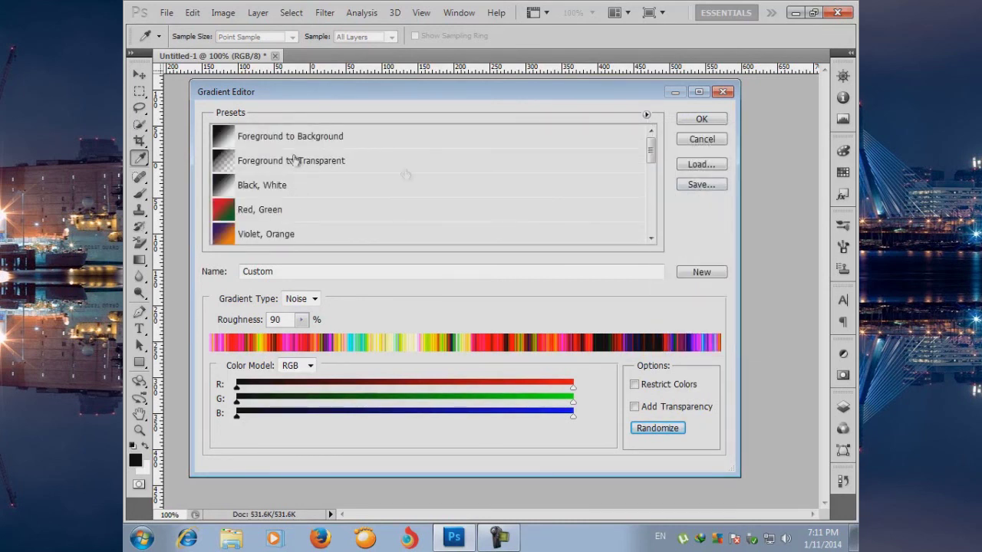
left_click(648, 115)
left_click(713, 158)
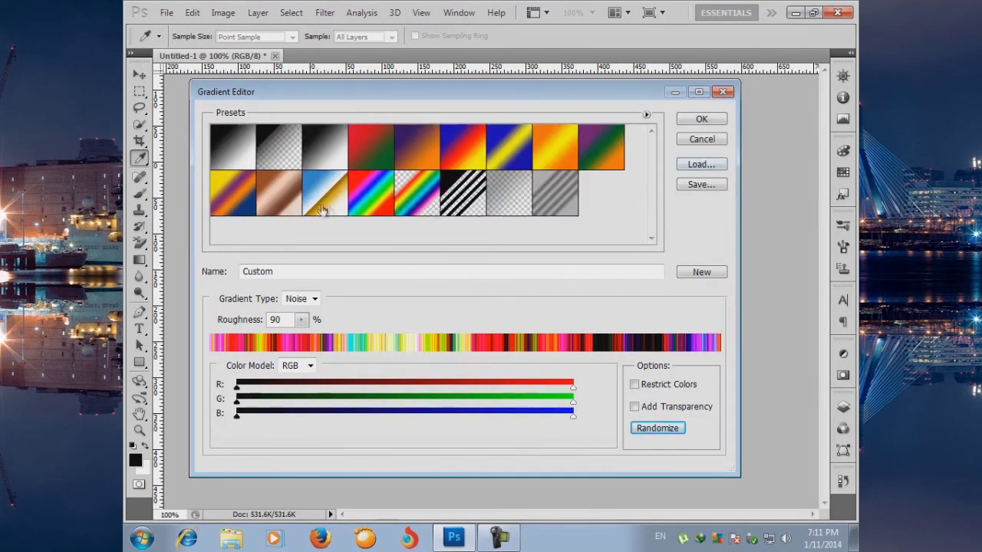
Cancel the Reset Gradients prompt, keeping the default presets, and bring up the library list
left_click(646, 114)
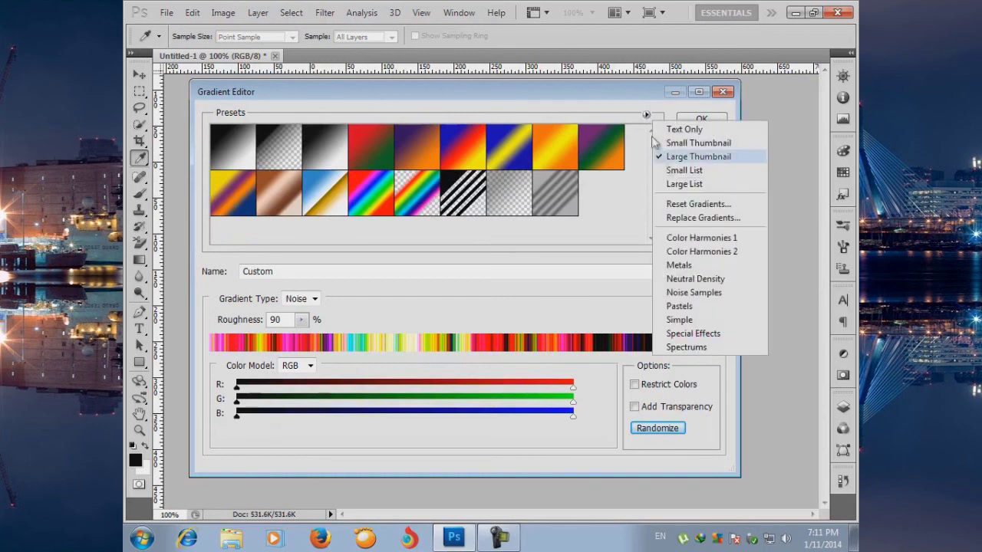
left_click(698, 204)
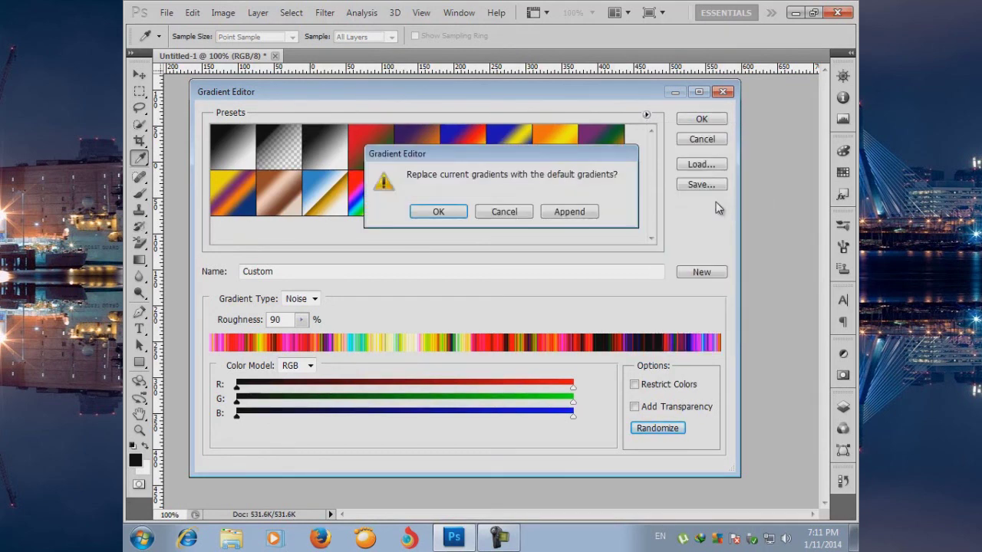
left_click(527, 214)
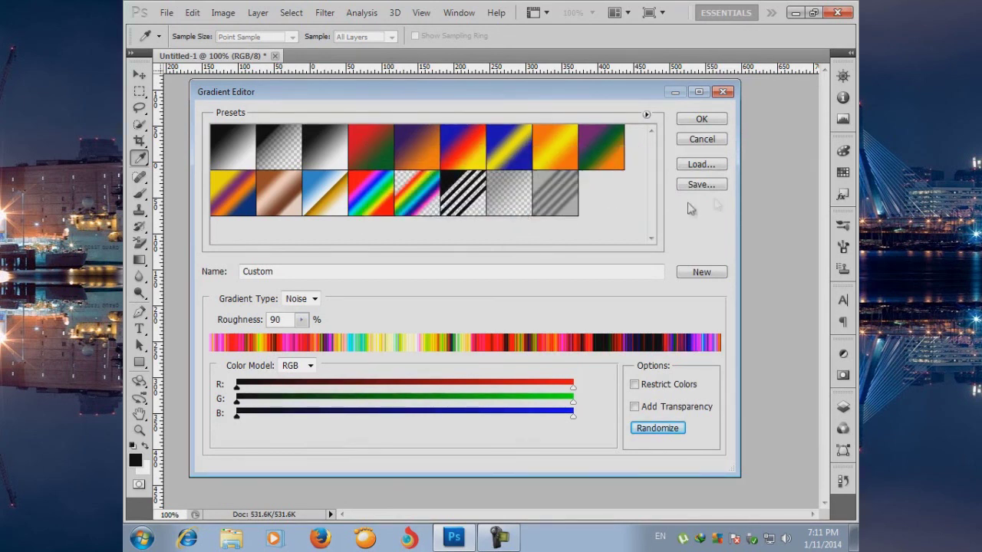
left_click(648, 115)
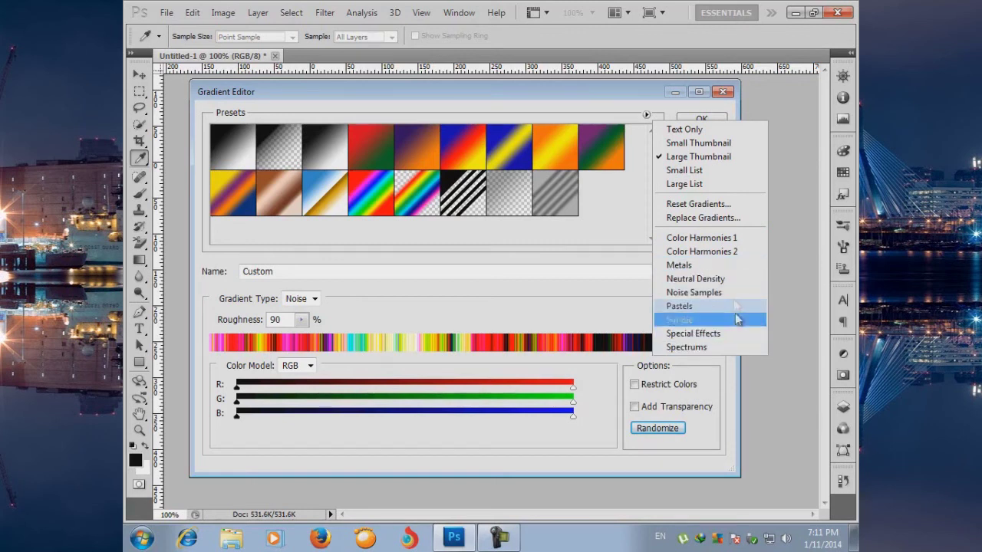
Pick the Apple logo background gradient, then replace the presets with Color Harmonies 1
left_click(614, 212)
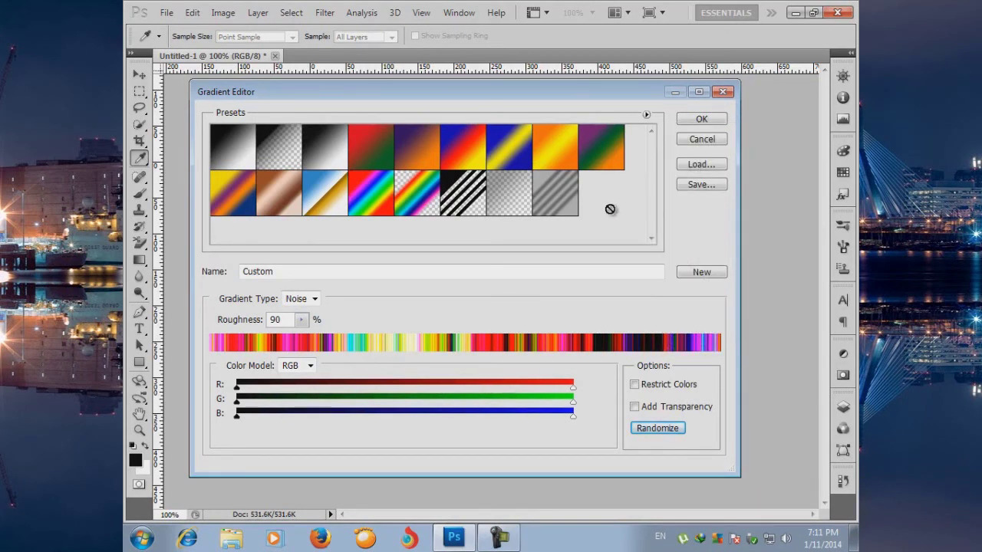
left_click(565, 204)
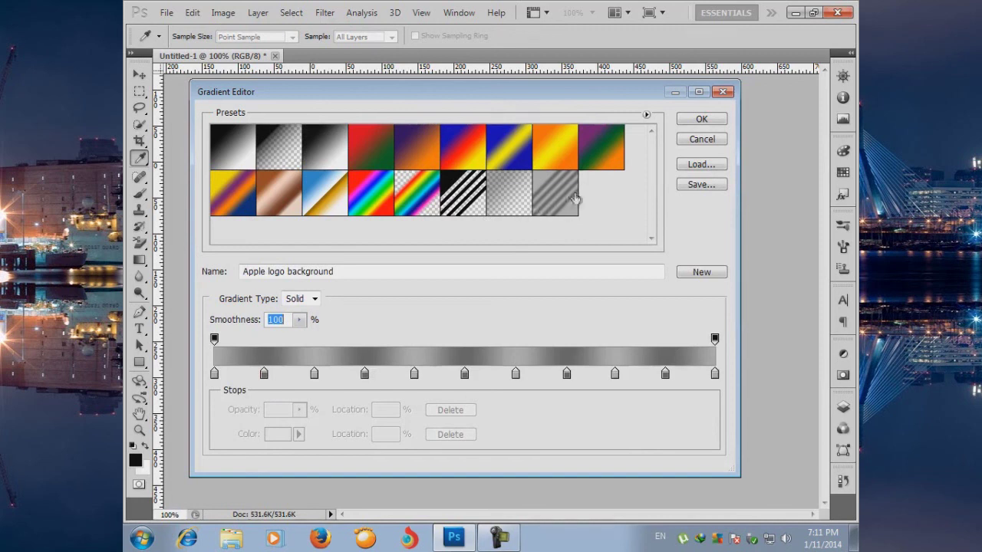
left_click(647, 116)
left_click(715, 241)
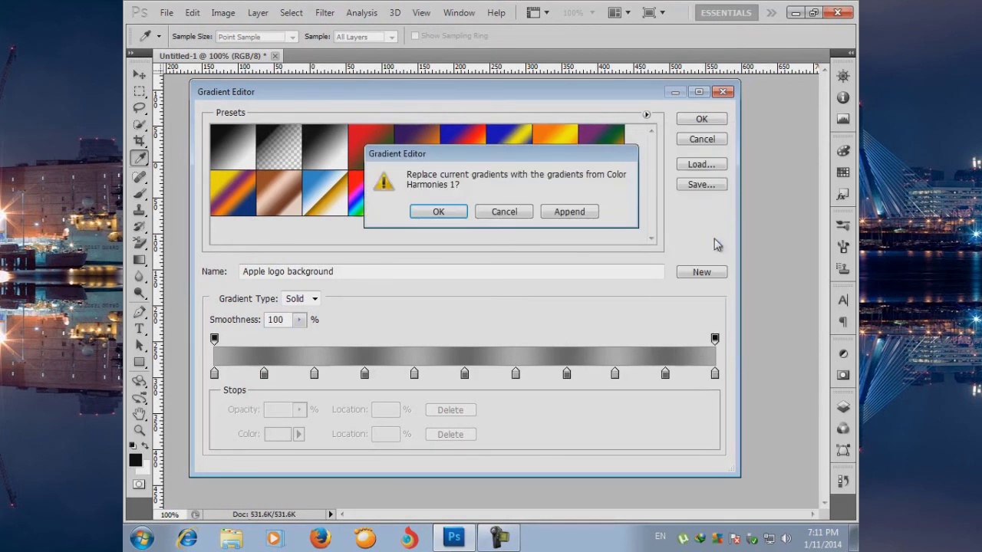
left_click(452, 213)
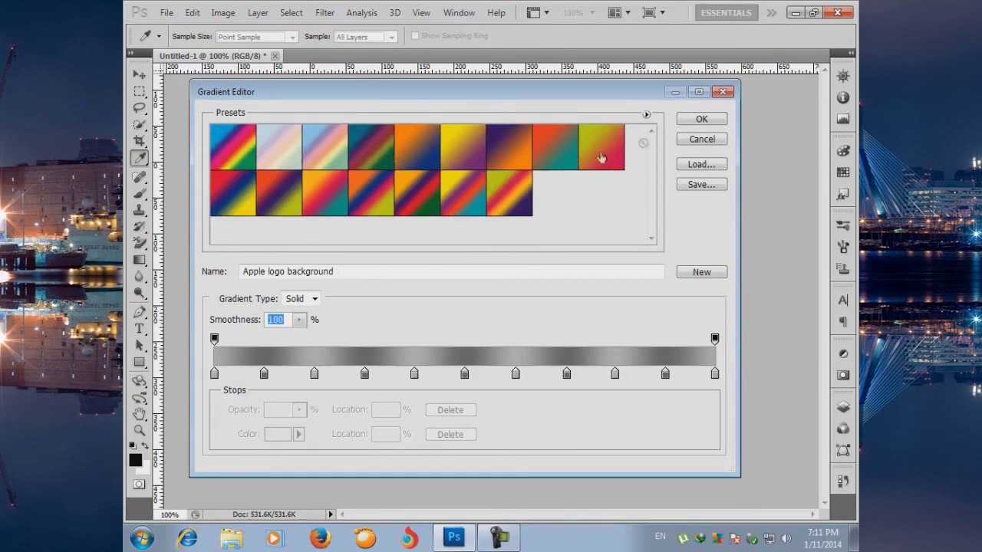
Load Color Harmonies 2 and try its presets, ending on Magenta, Green, Yellow
left_click(646, 116)
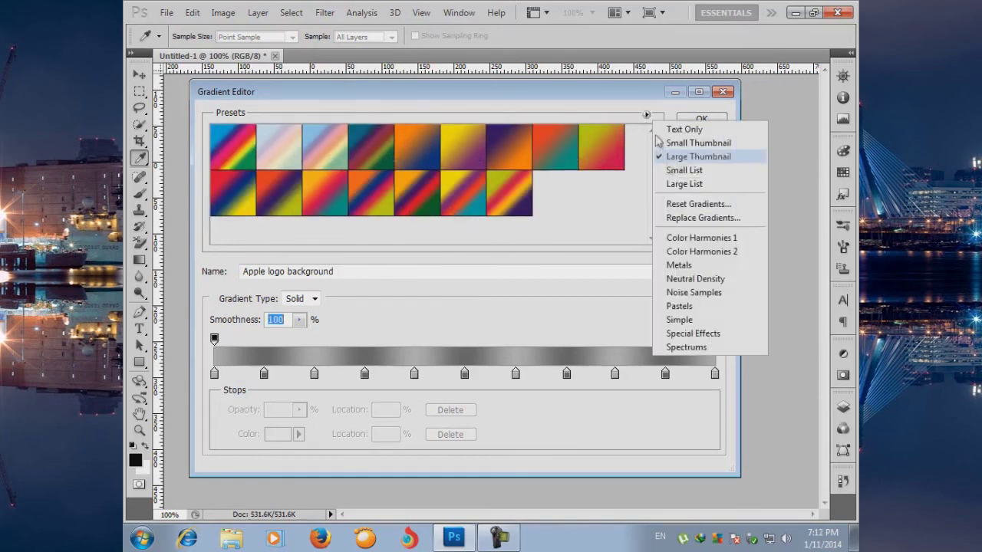
left_click(718, 261)
left_click(449, 214)
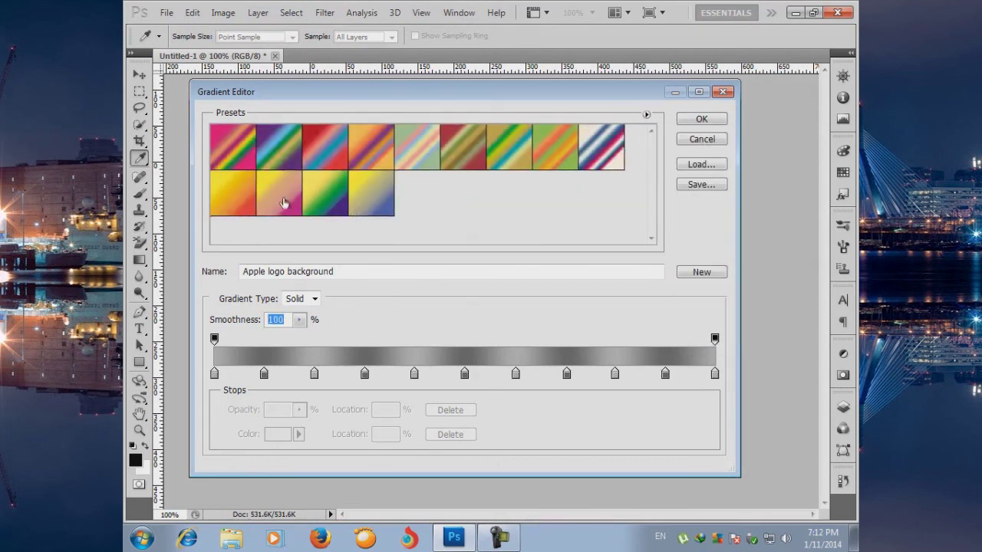
left_click(283, 203)
left_click(326, 207)
left_click(284, 203)
left_click(239, 194)
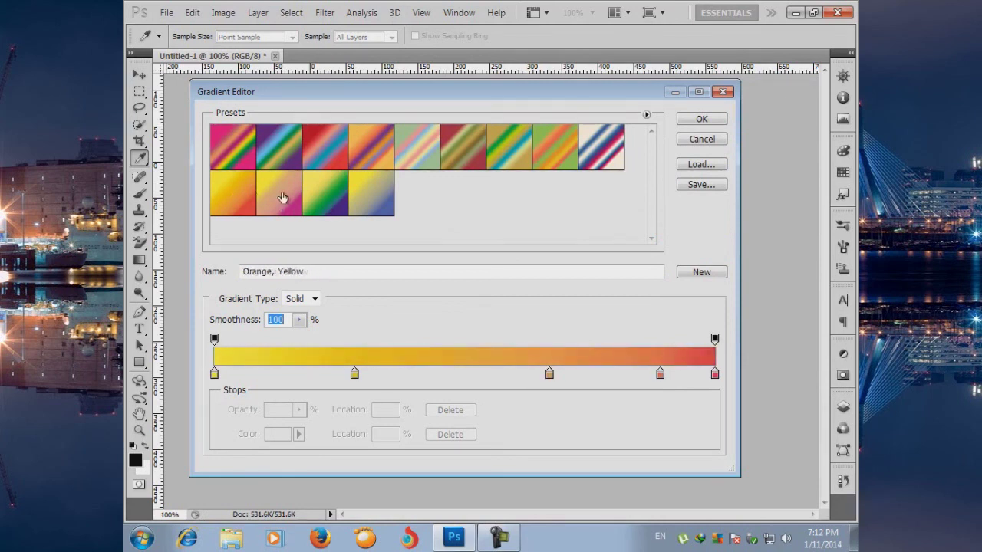
left_click(326, 201)
left_click(381, 206)
left_click(465, 156)
left_click(407, 161)
left_click(226, 167)
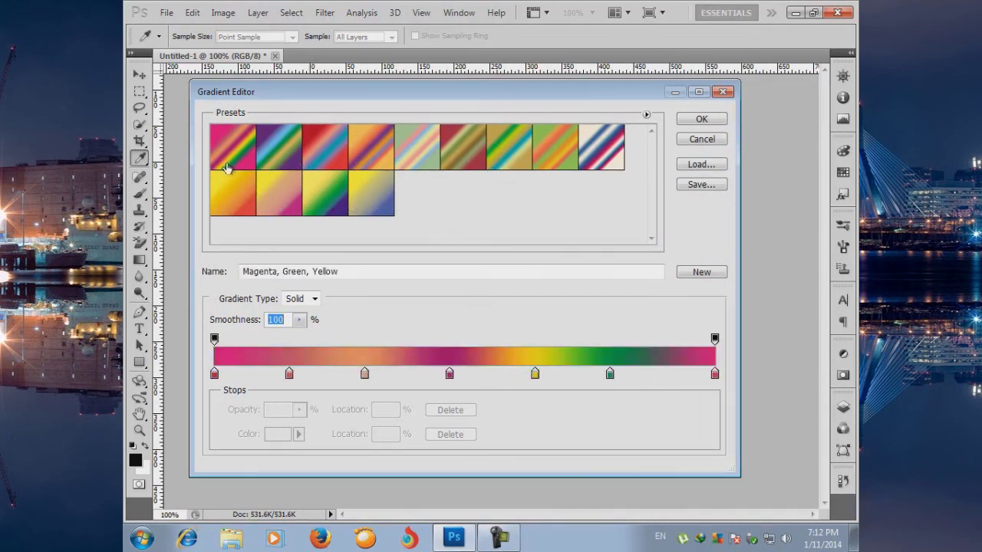
Replace the presets with the Metals library, then with Neutral Density
left_click(649, 119)
left_click(694, 265)
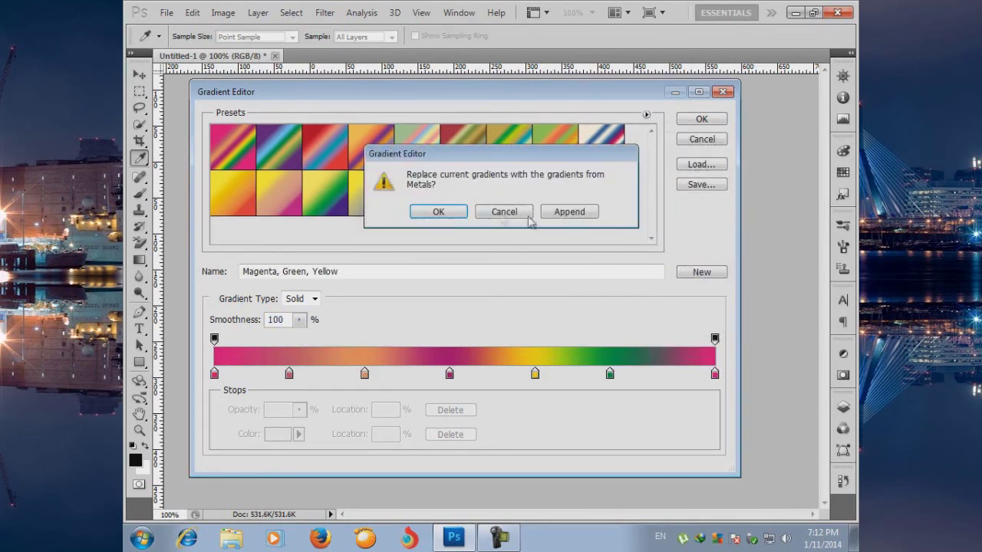
left_click(431, 211)
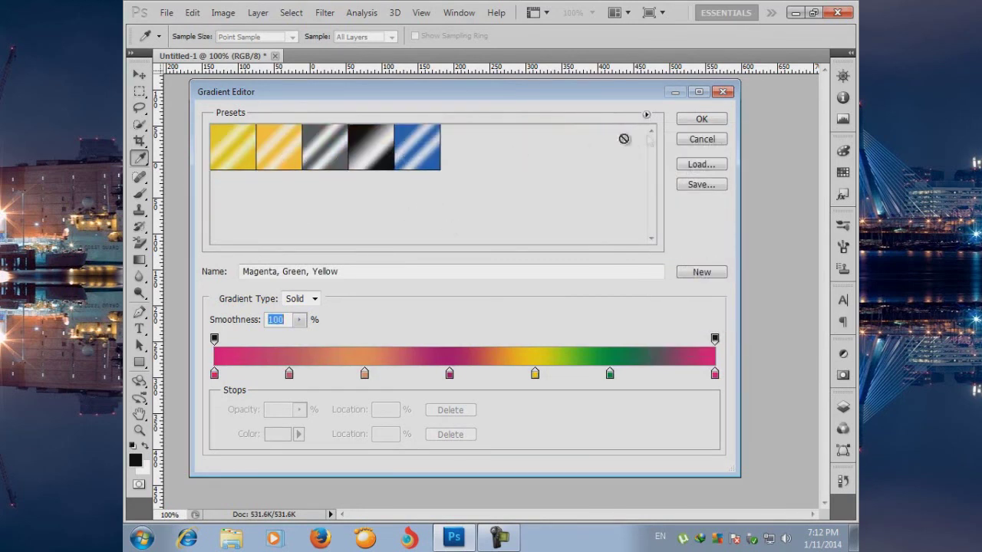
left_click(646, 115)
left_click(707, 281)
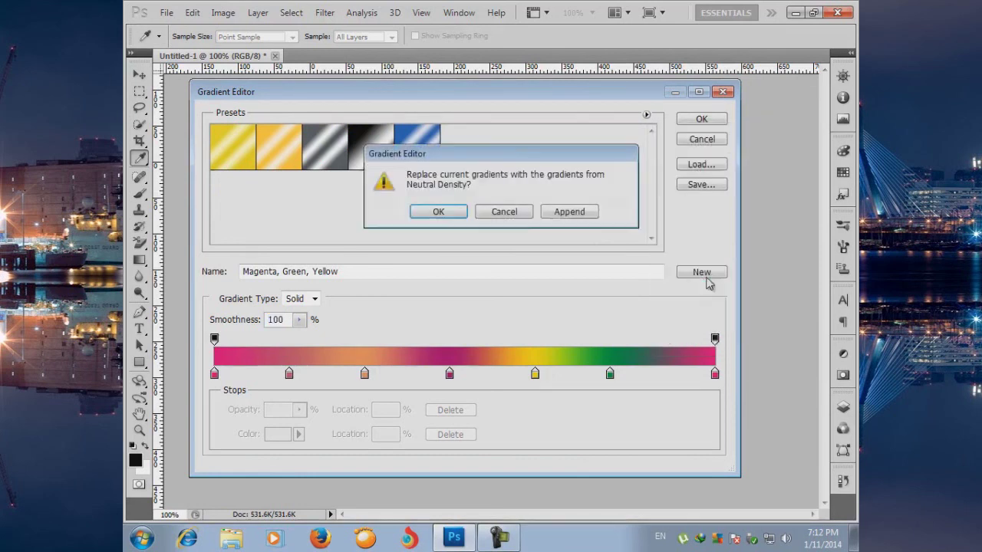
left_click(438, 212)
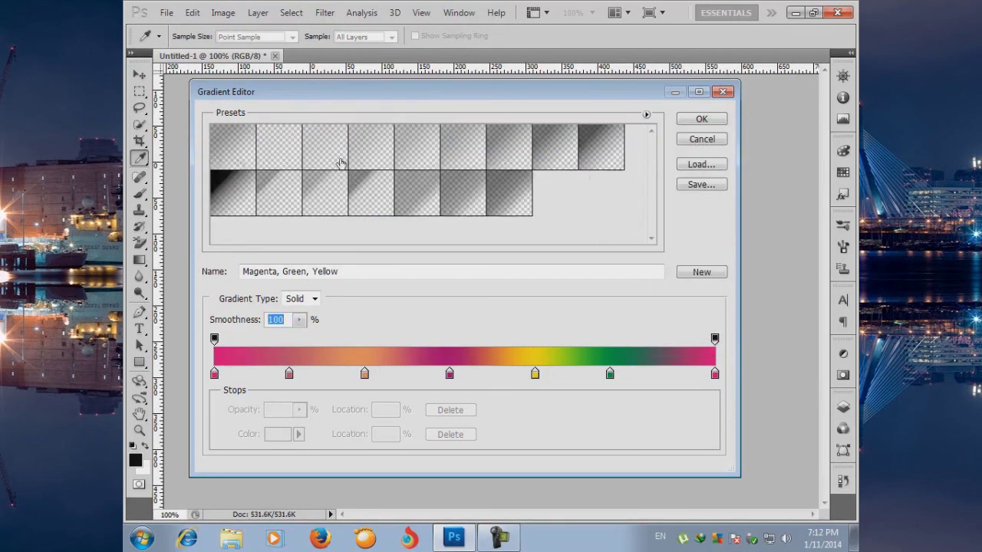
Load the Noise Samples library and try its Blues, Greens and Sunrise presets
left_click(647, 115)
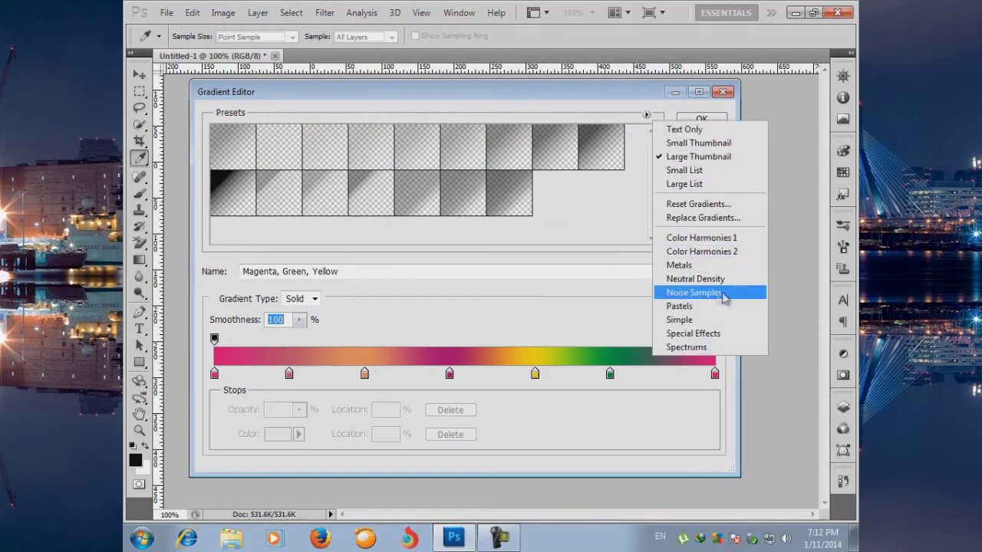
left_click(688, 295)
left_click(438, 212)
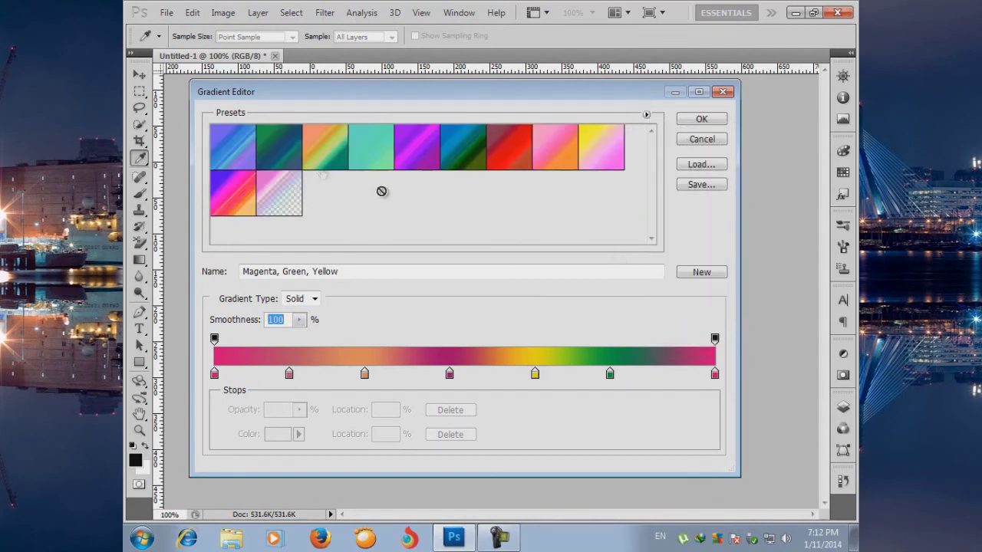
left_click(253, 147)
left_click(292, 146)
left_click(326, 147)
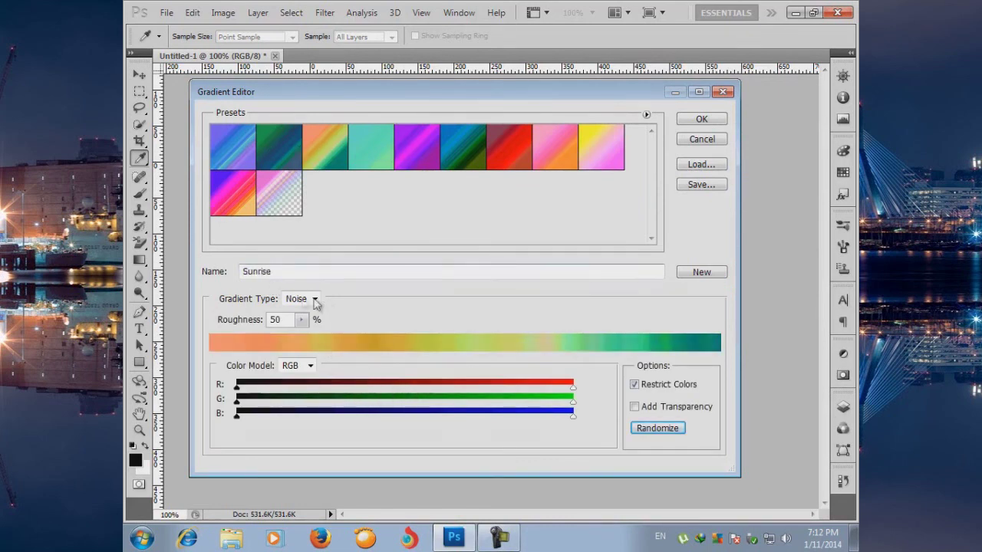
Load the Pastels library and try its presets, ending on Brown, Tan, Beige
left_click(646, 114)
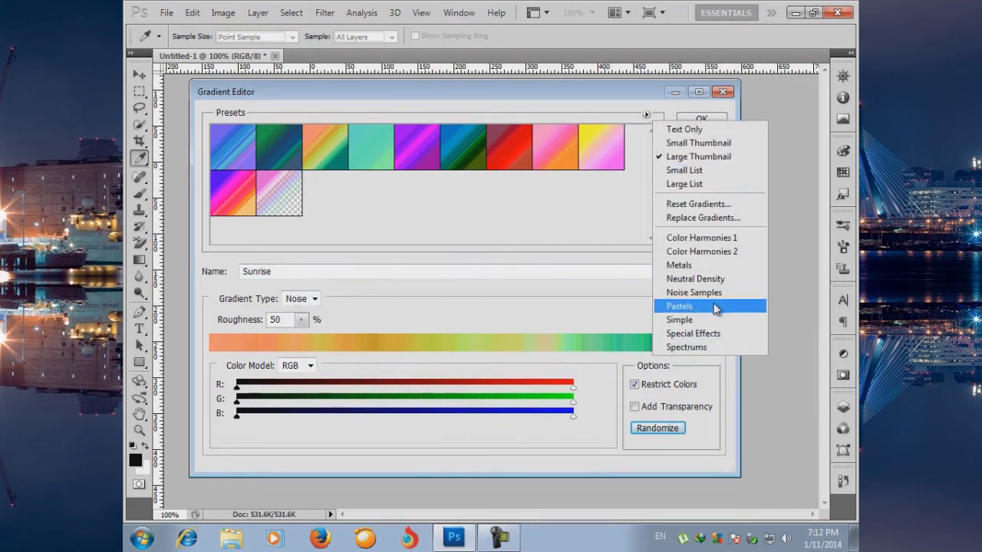
left_click(715, 307)
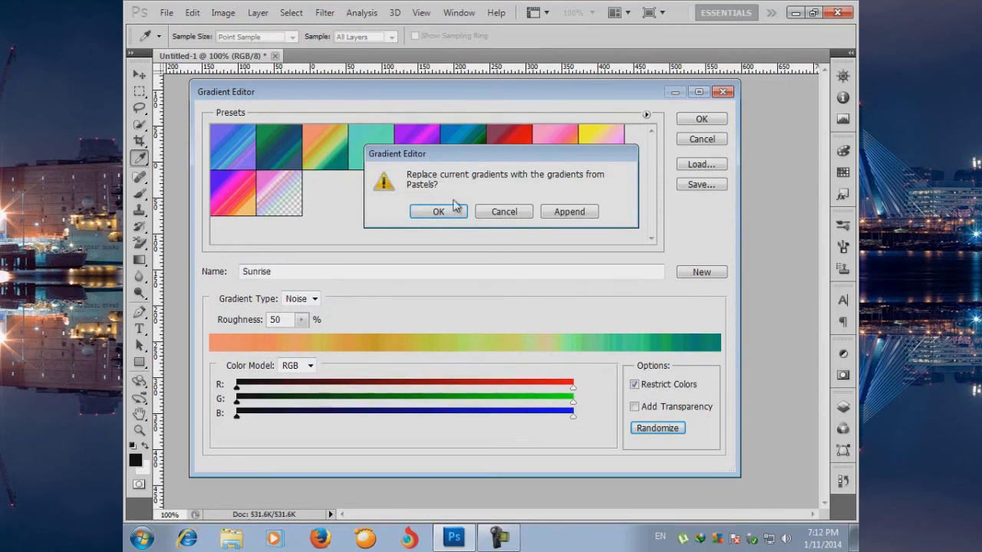
left_click(454, 207)
left_click(354, 158)
left_click(326, 153)
left_click(276, 149)
left_click(250, 156)
left_click(386, 157)
left_click(564, 149)
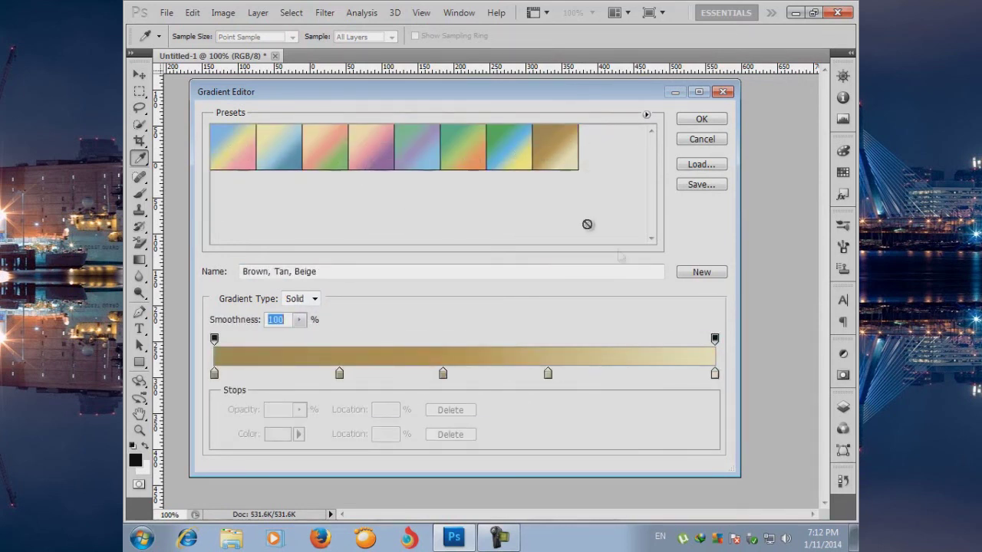
Load the Special Effects library and select Gray Value Stripes after trying Soft Stripes
left_click(647, 115)
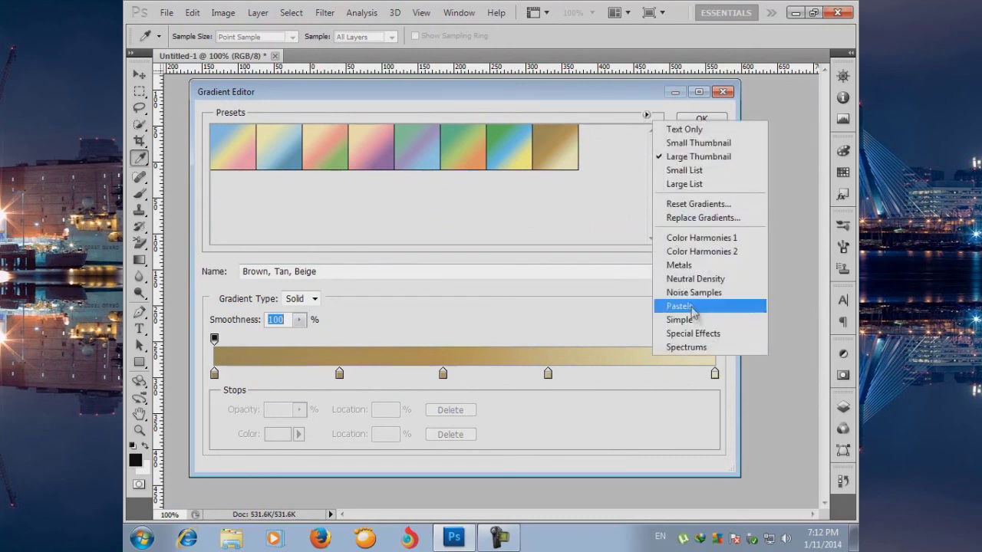
left_click(712, 334)
left_click(451, 214)
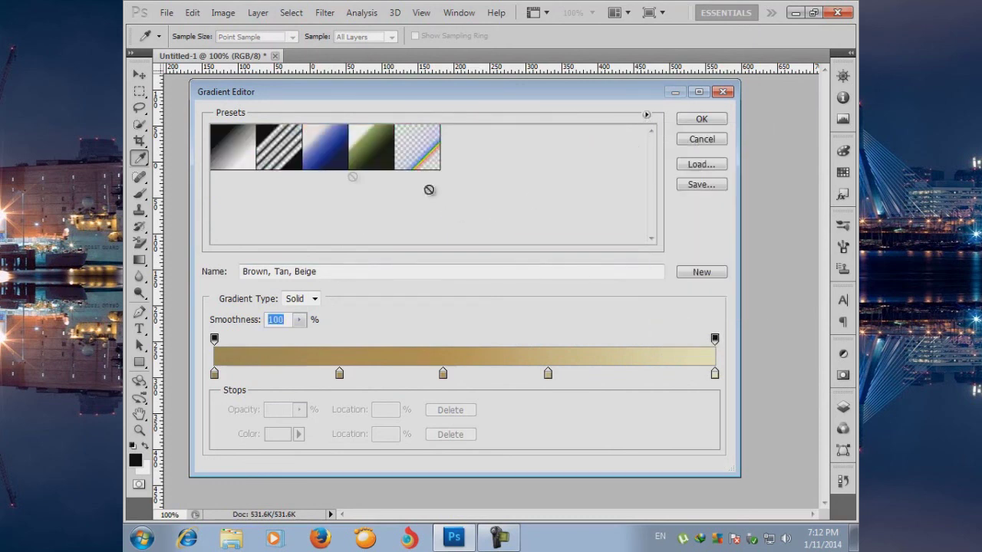
left_click(289, 168)
left_click(232, 146)
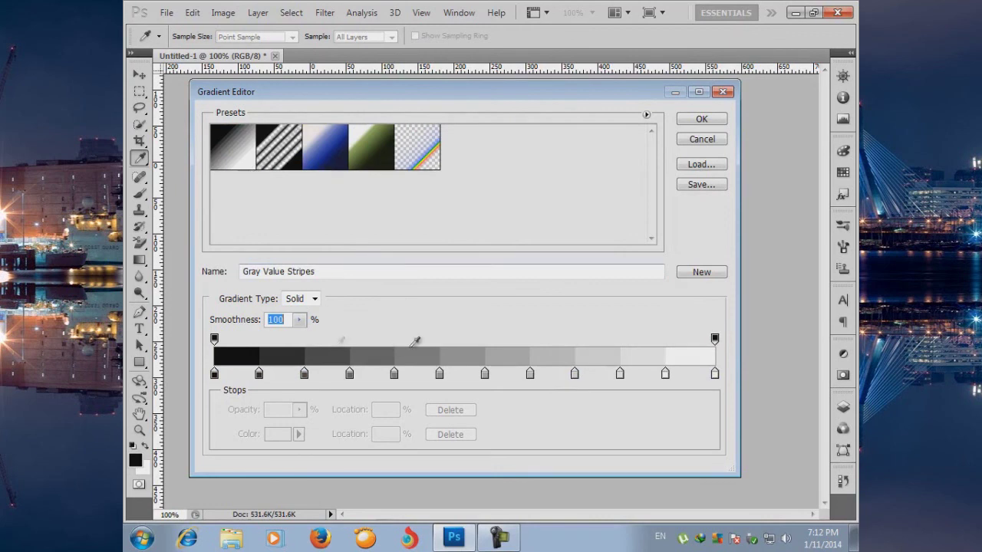
Accept the gradient and draw several angle gradients of grey stripe sectors on the canvas
left_click(714, 125)
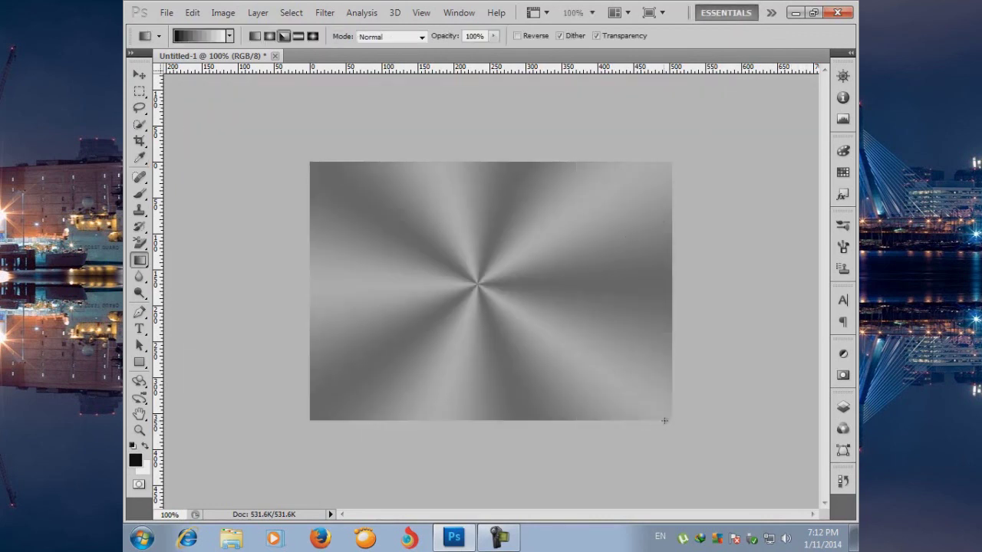
left_click_drag(664, 420, 313, 167)
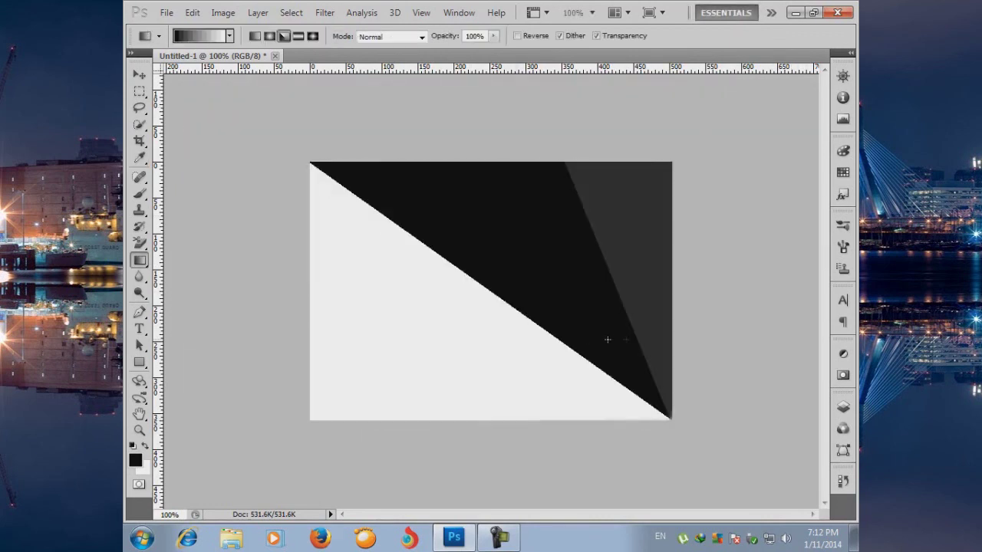
left_click_drag(550, 290, 481, 331)
mouse_move(476, 285)
left_mouse_down()
mouse_move(502, 315)
mouse_move(534, 309)
mouse_move(609, 339)
left_mouse_up()
Redraw Gray Value Stripes as linear, then radial rings, ending with reflected vertical bands
left_click(255, 36)
left_click_drag(677, 317, 257, 303)
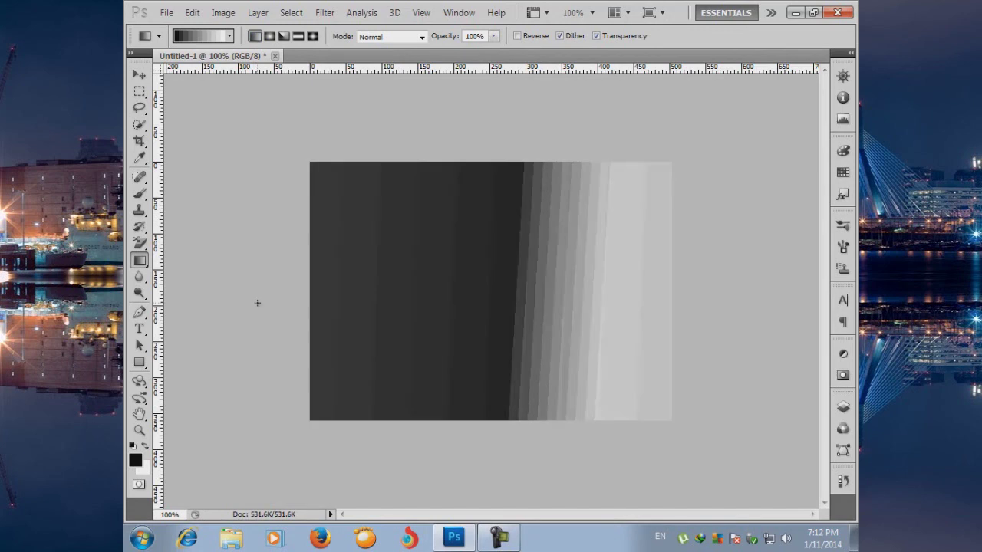
left_click(269, 36)
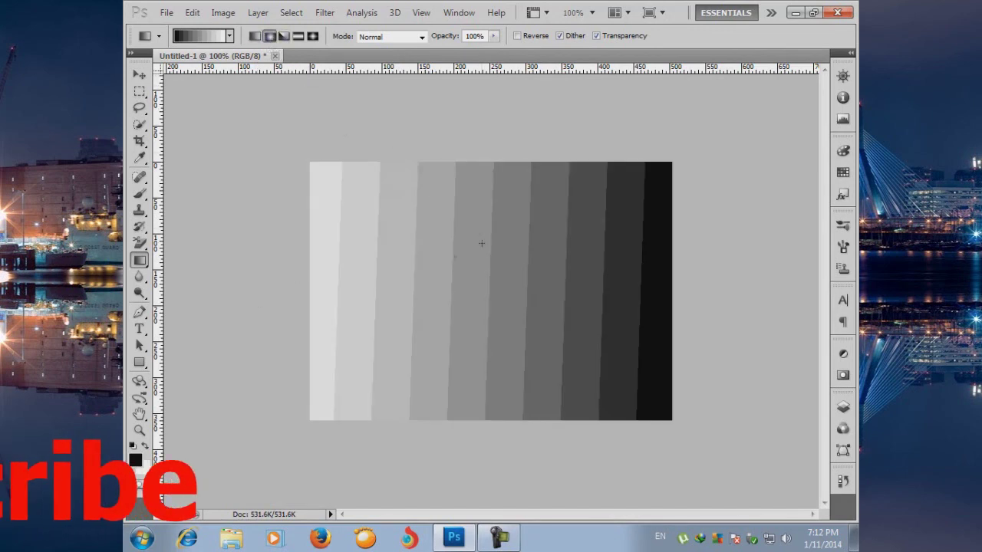
left_click_drag(454, 265, 586, 373)
left_click(299, 36)
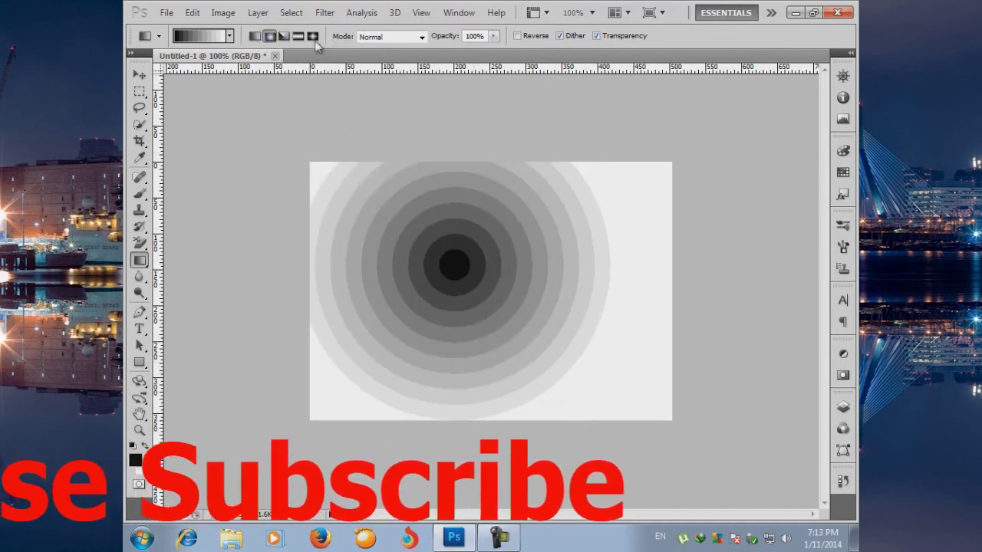
left_click_drag(472, 288, 649, 291)
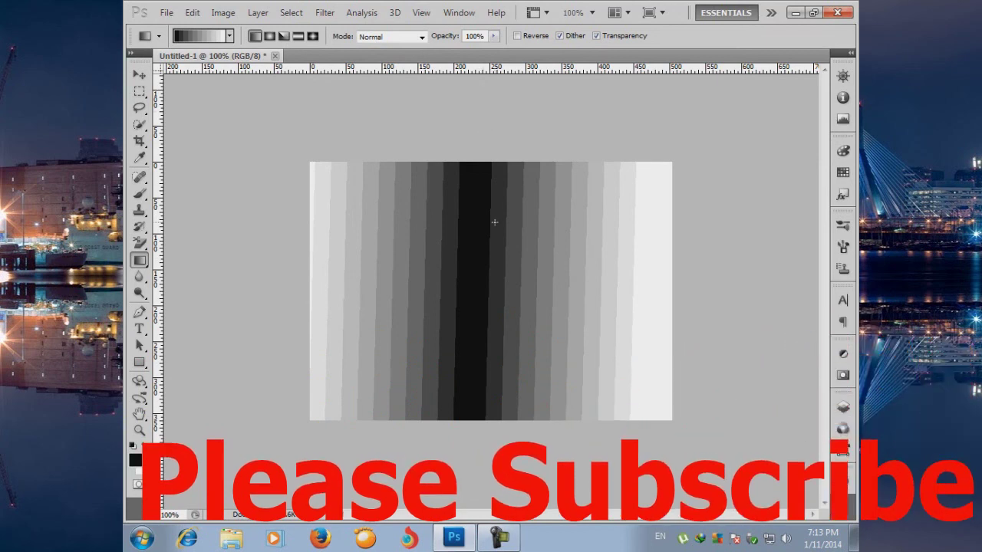
Check the blend mode stays Normal and show the fill tools grouped with Gradient
left_click(422, 36)
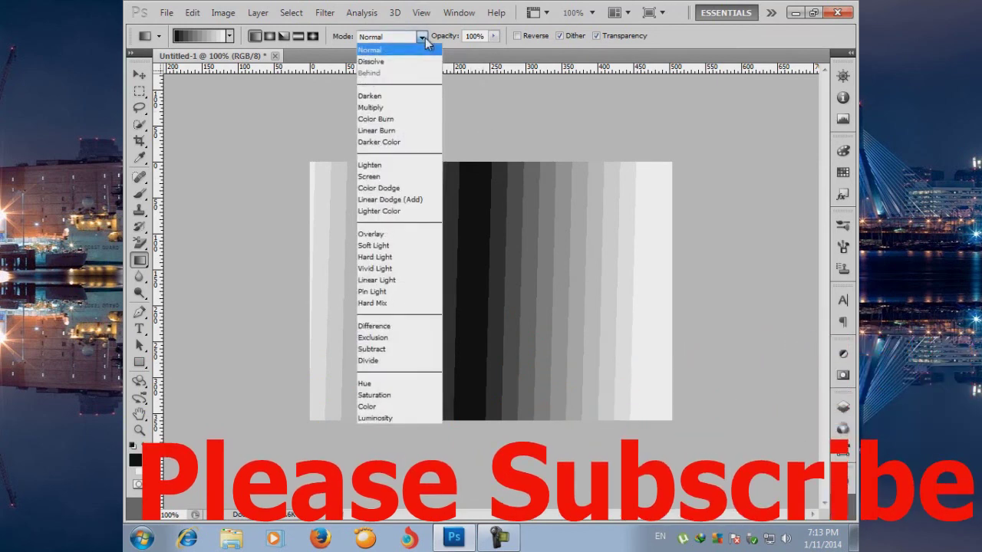
left_click(423, 37)
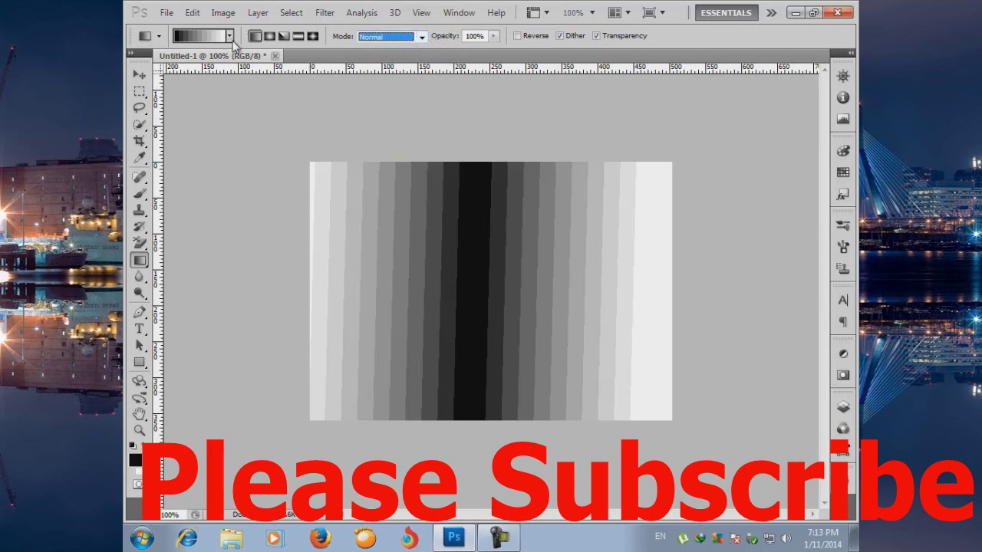
right_click(139, 260)
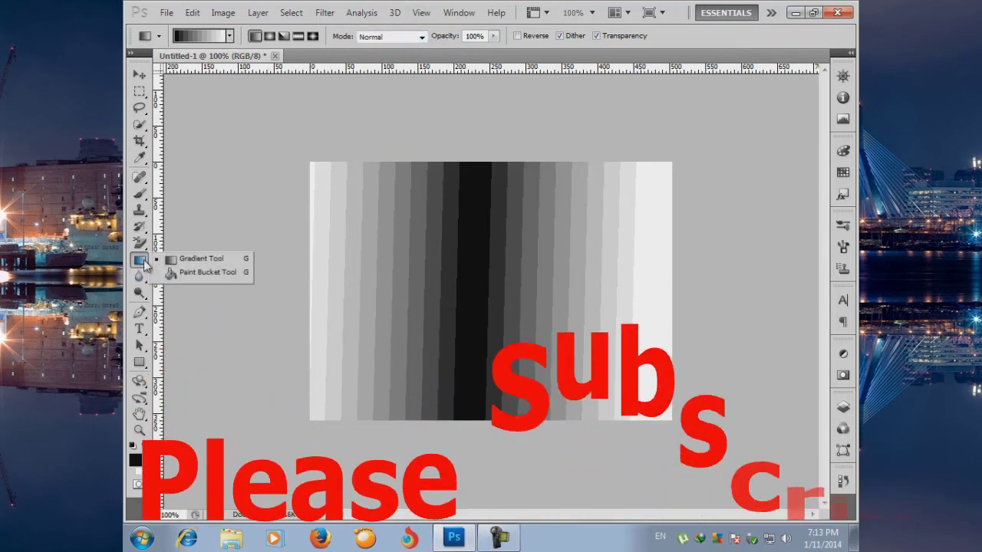